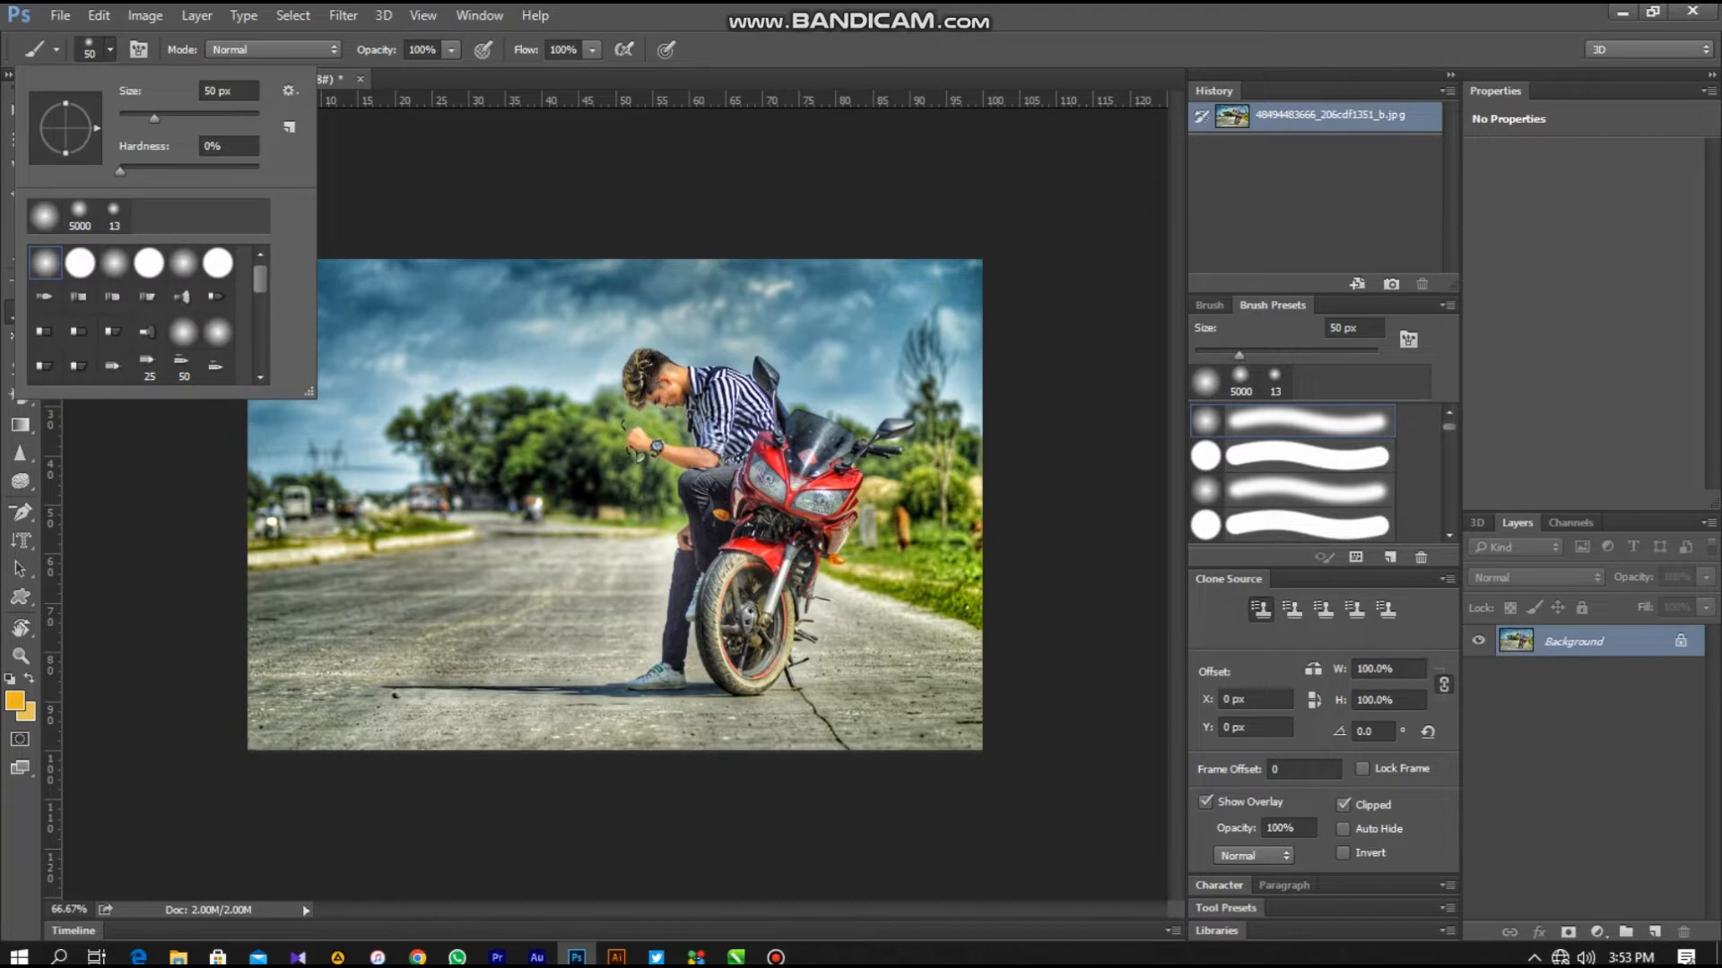
- Choose the recent soft round brush at 50 px with 0% hardness
double_click(45, 216)
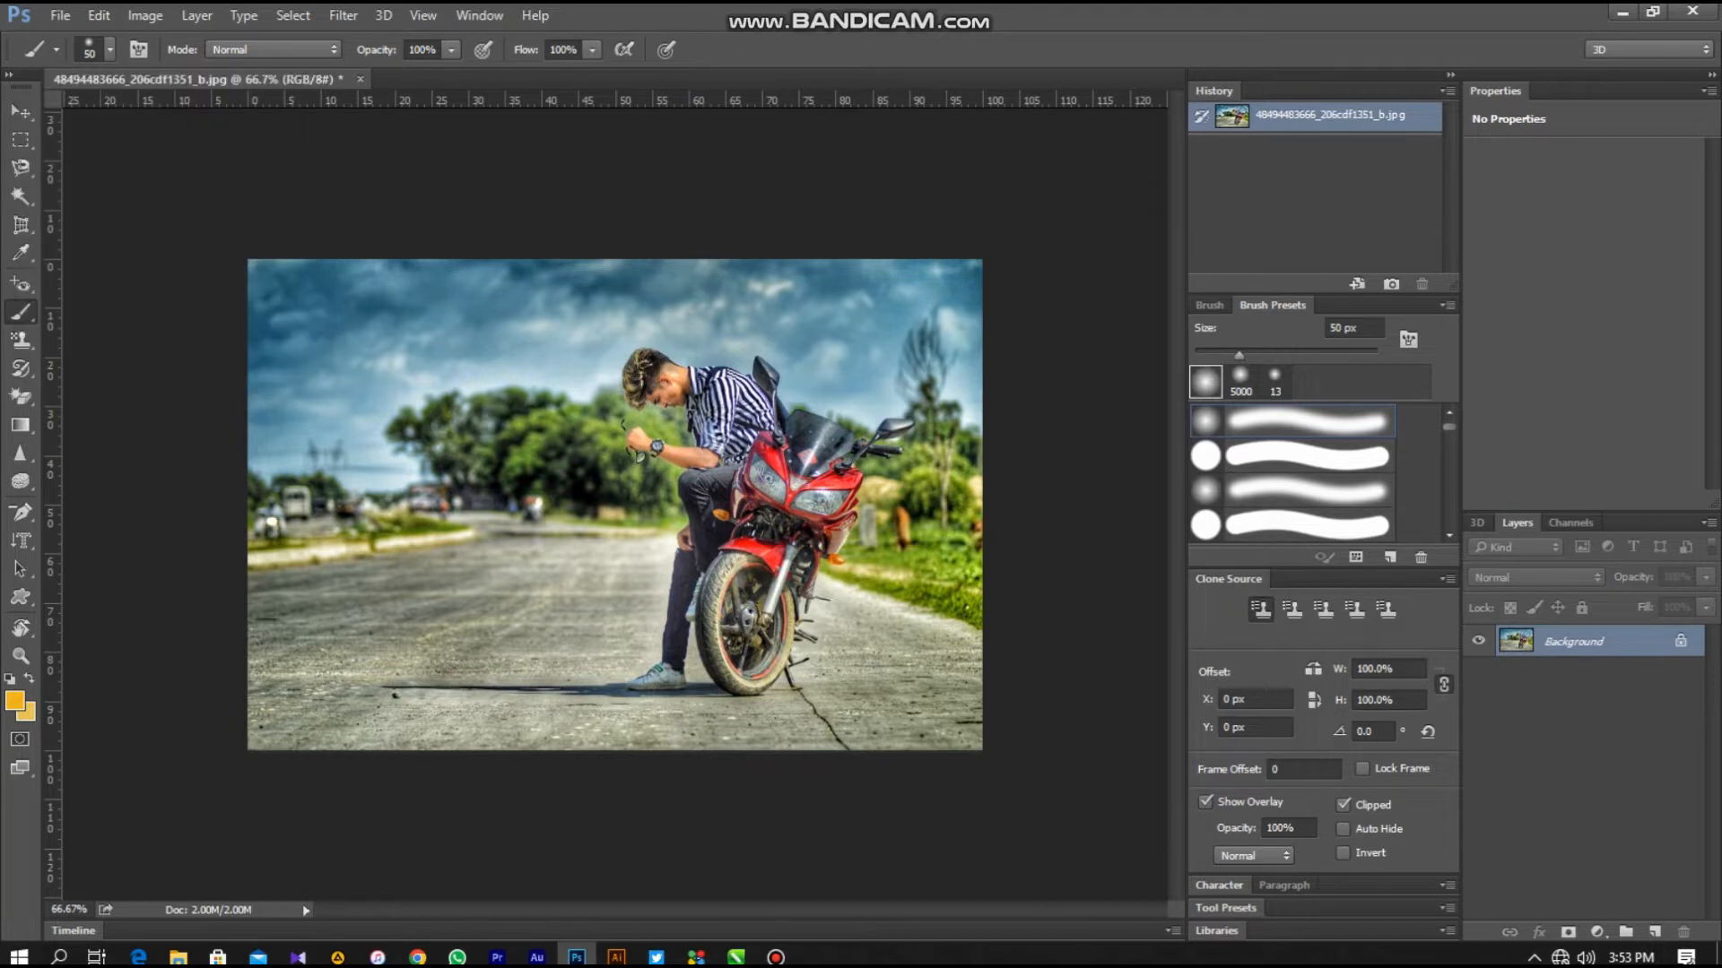
click(1626, 932)
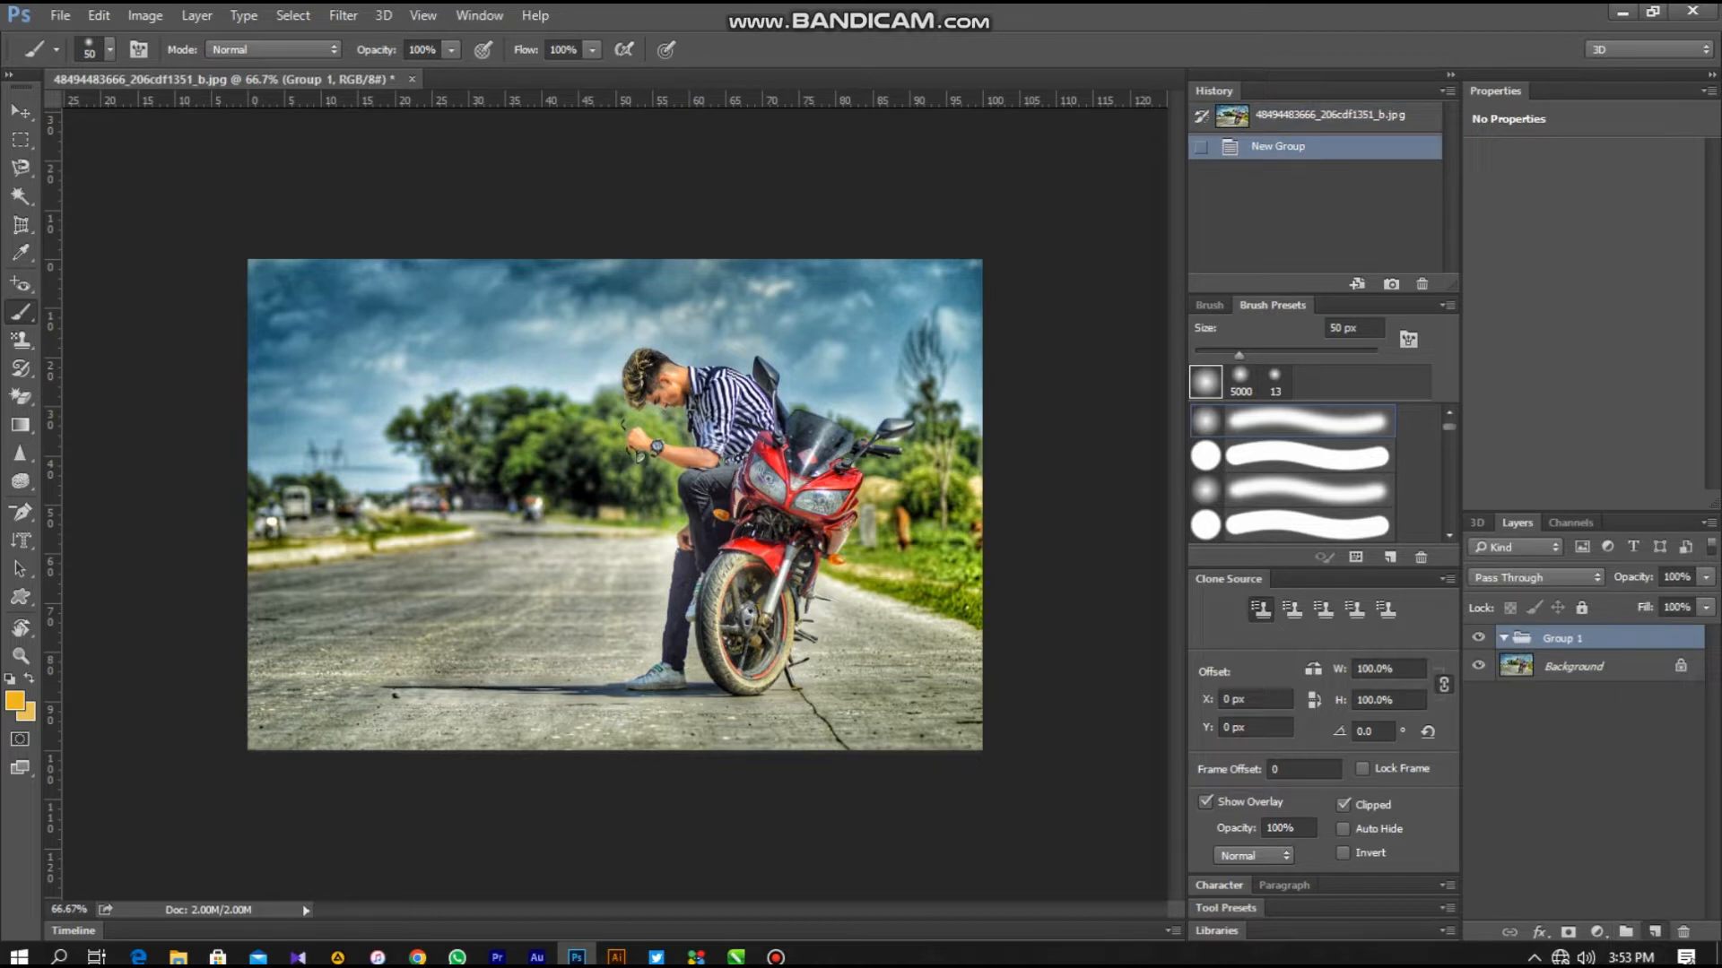
click(1654, 931)
right_click(1562, 637)
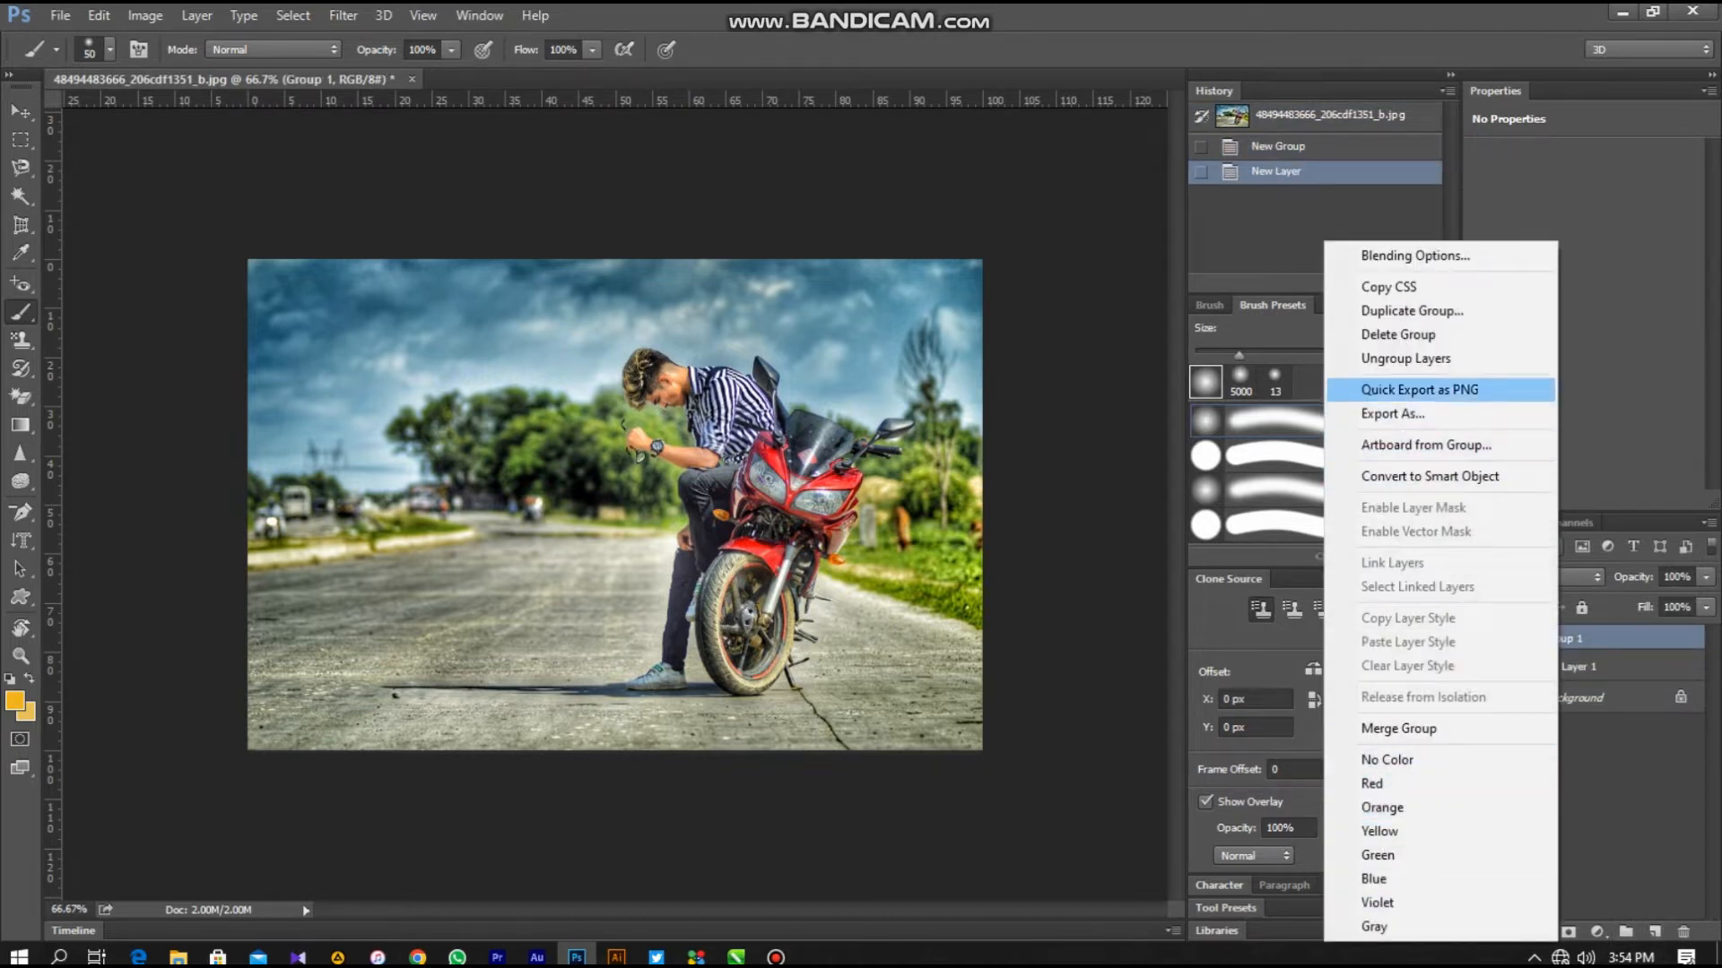
click(1407, 335)
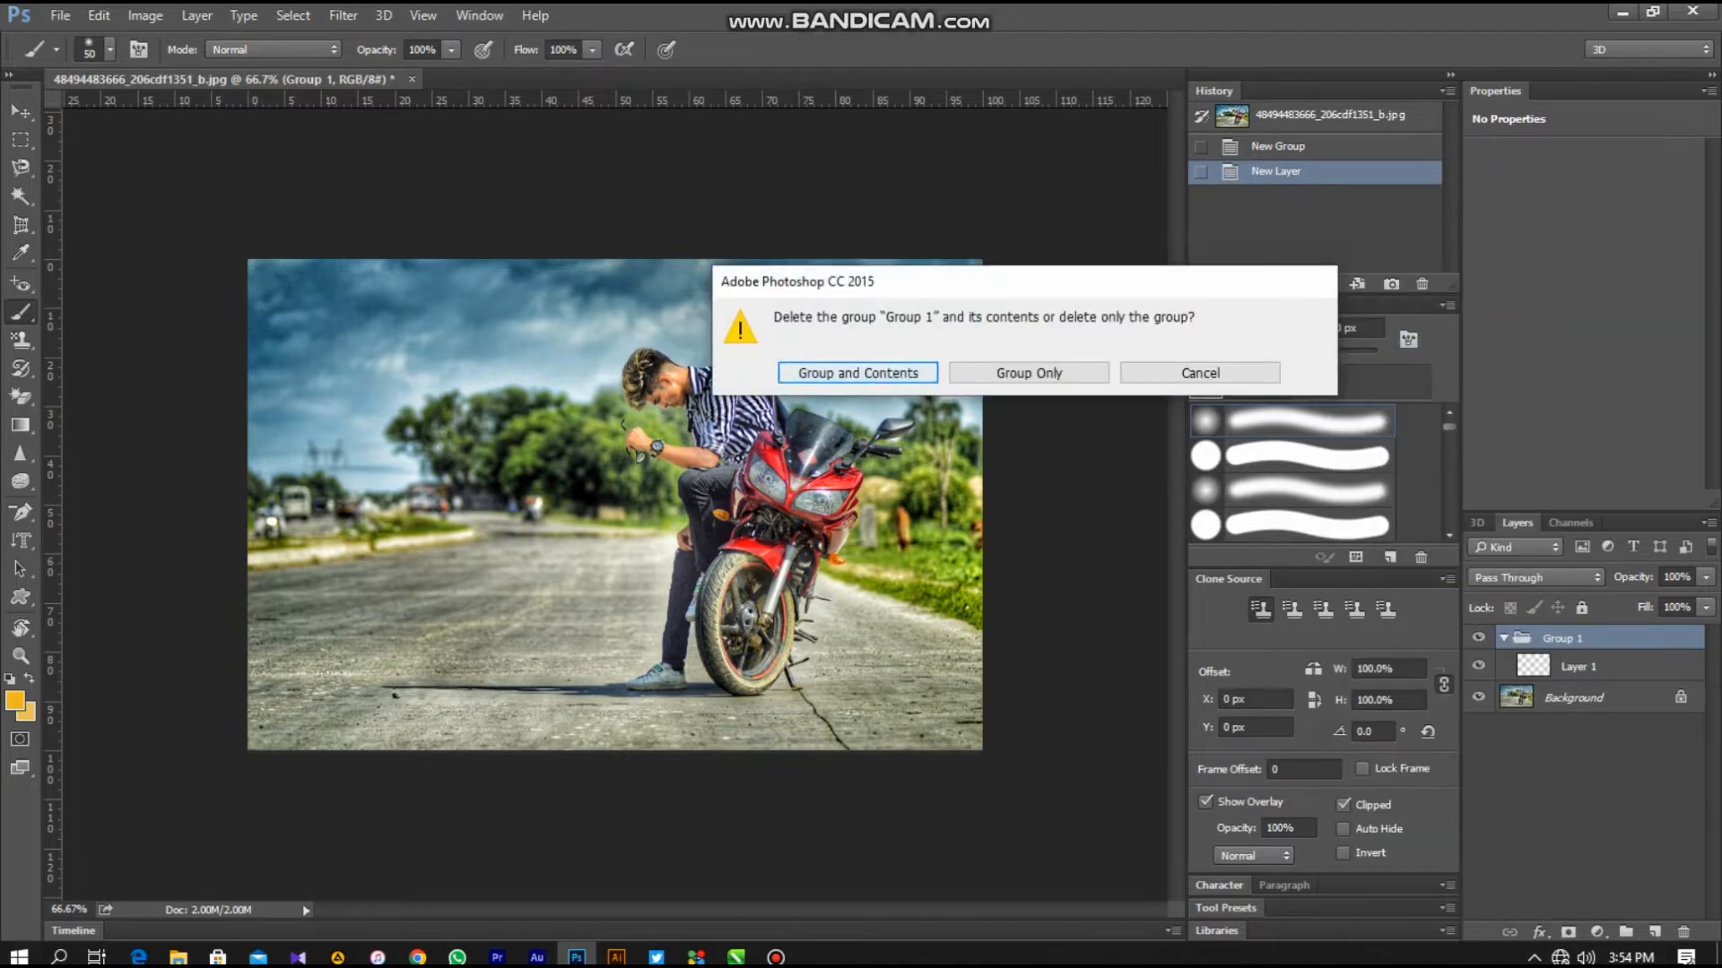
key(Return)
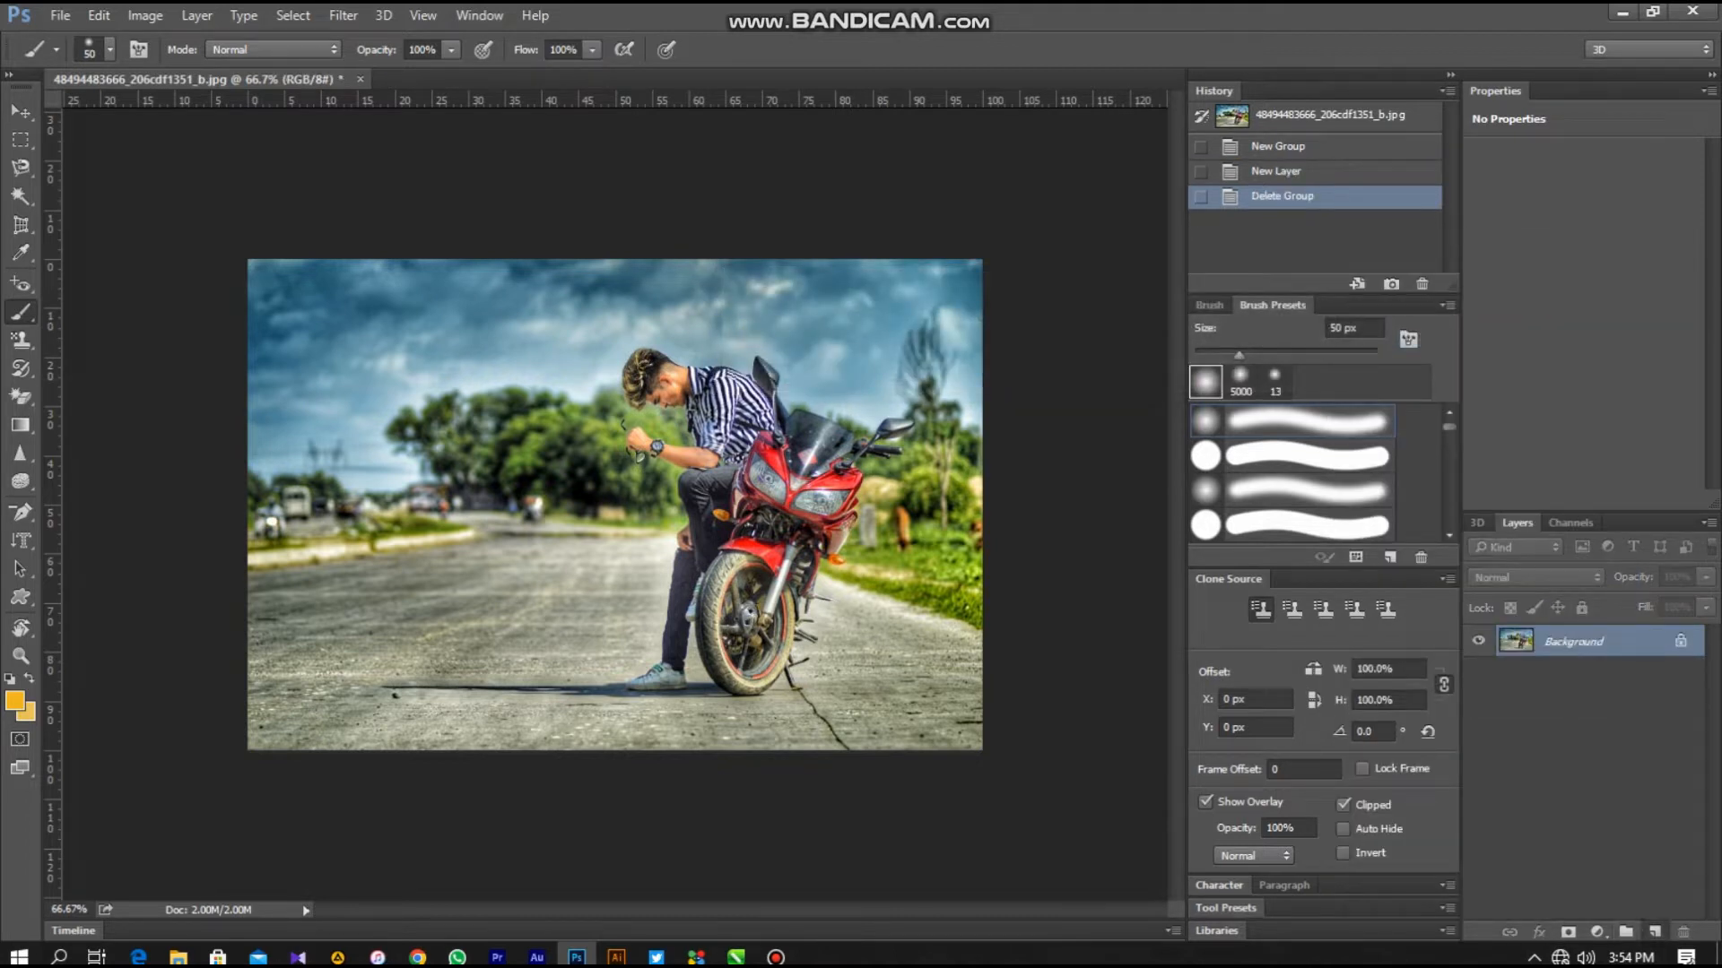
- Add a new layer and dab the orange foreground colour over the motorcycle's left headlight with a 45 px soft brush
click(1654, 932)
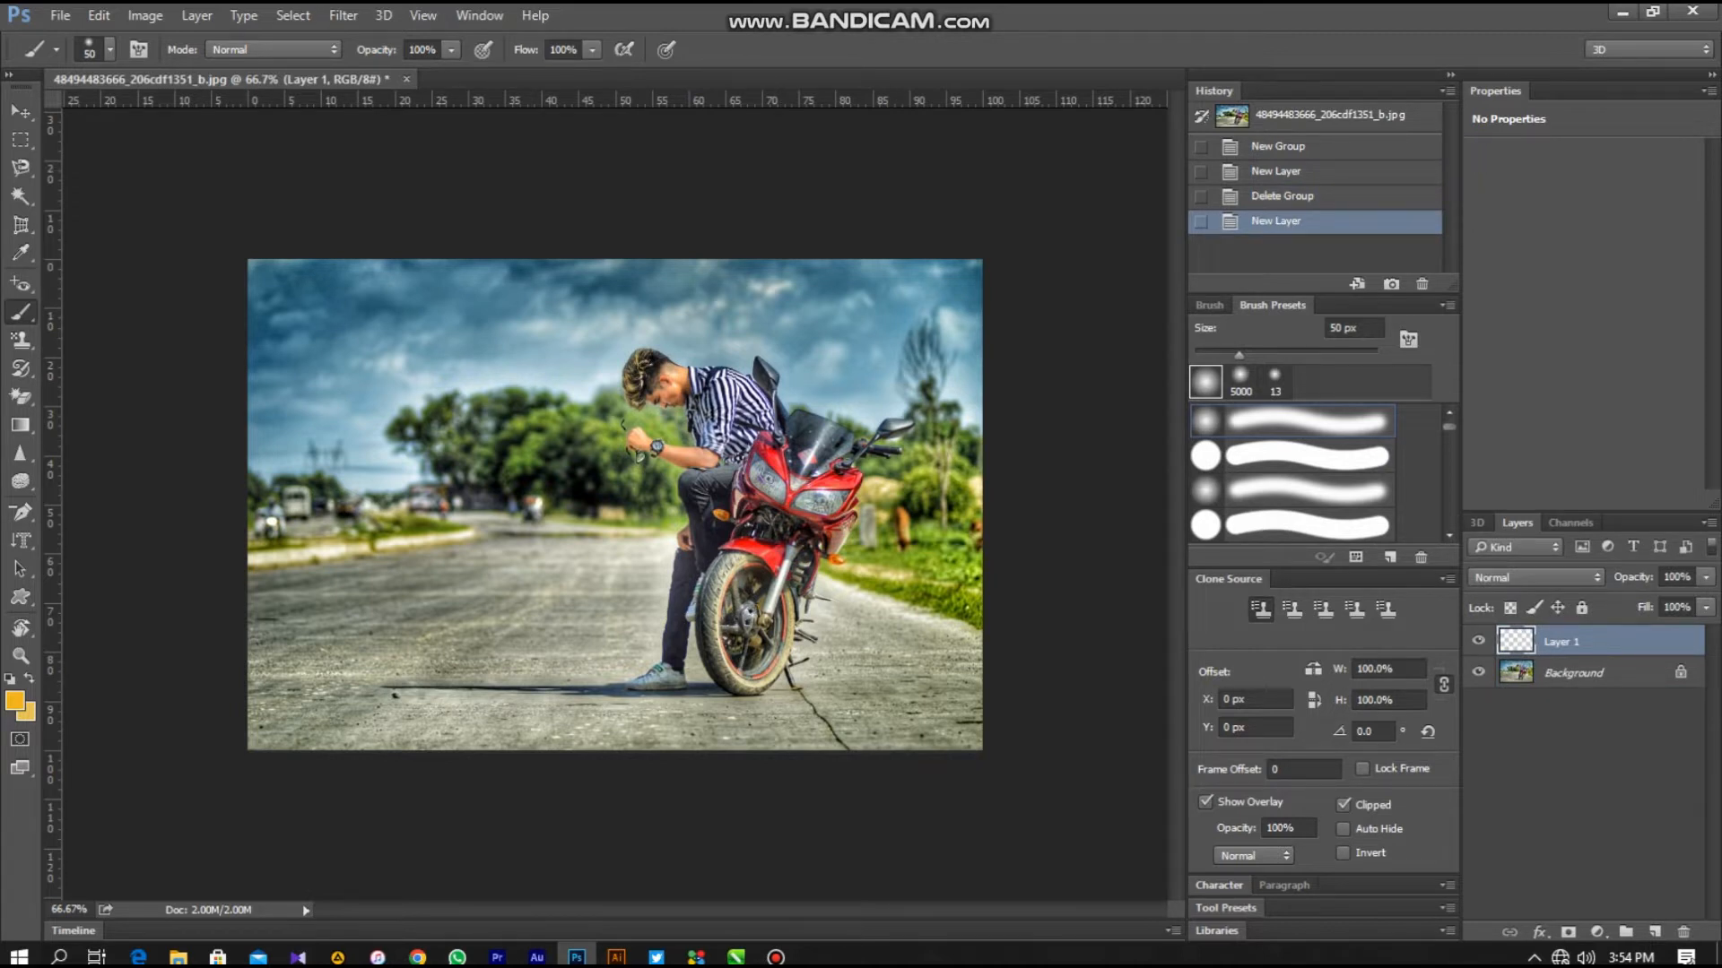
key(bracketleft)
click(762, 476)
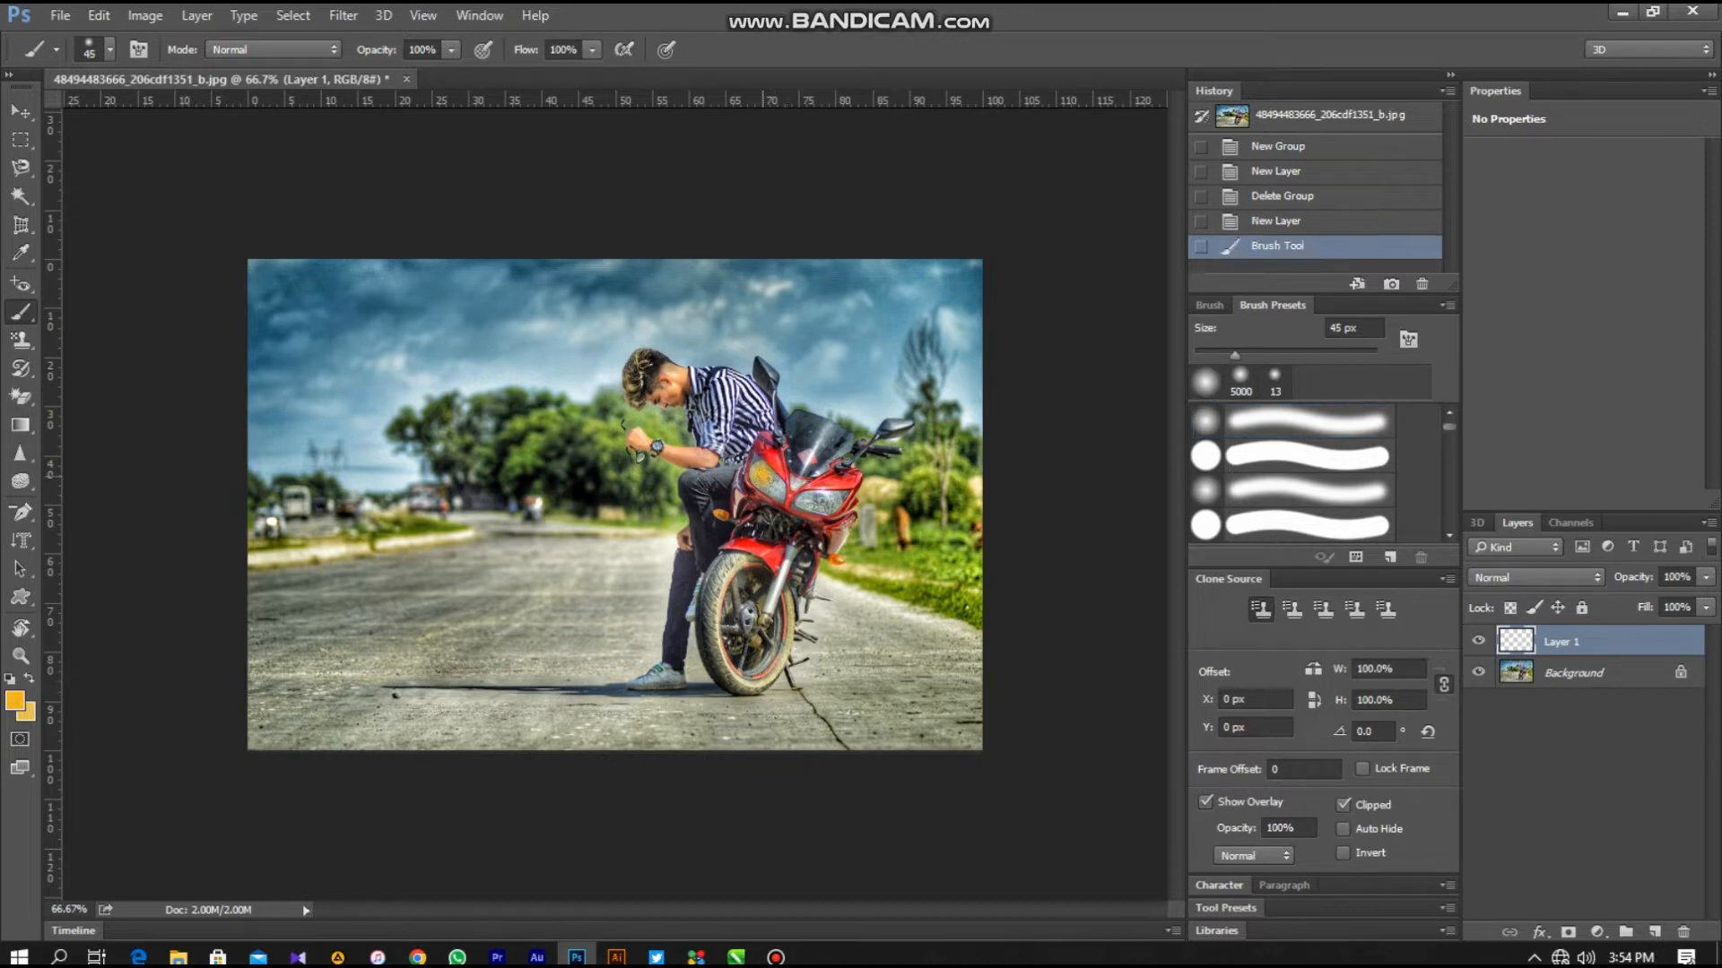
click(767, 476)
- Reduce the brush size to 1 px and add one orange dab inside the left headlight
key(bracketleft)
key(bracketleft)
key(bracketleft)
key(bracketleft)
key(bracketleft)
key(bracketleft)
key(bracketleft)
key(bracketleft)
key(bracketleft)
key(bracketleft)
key(bracketleft)
key(bracketleft)
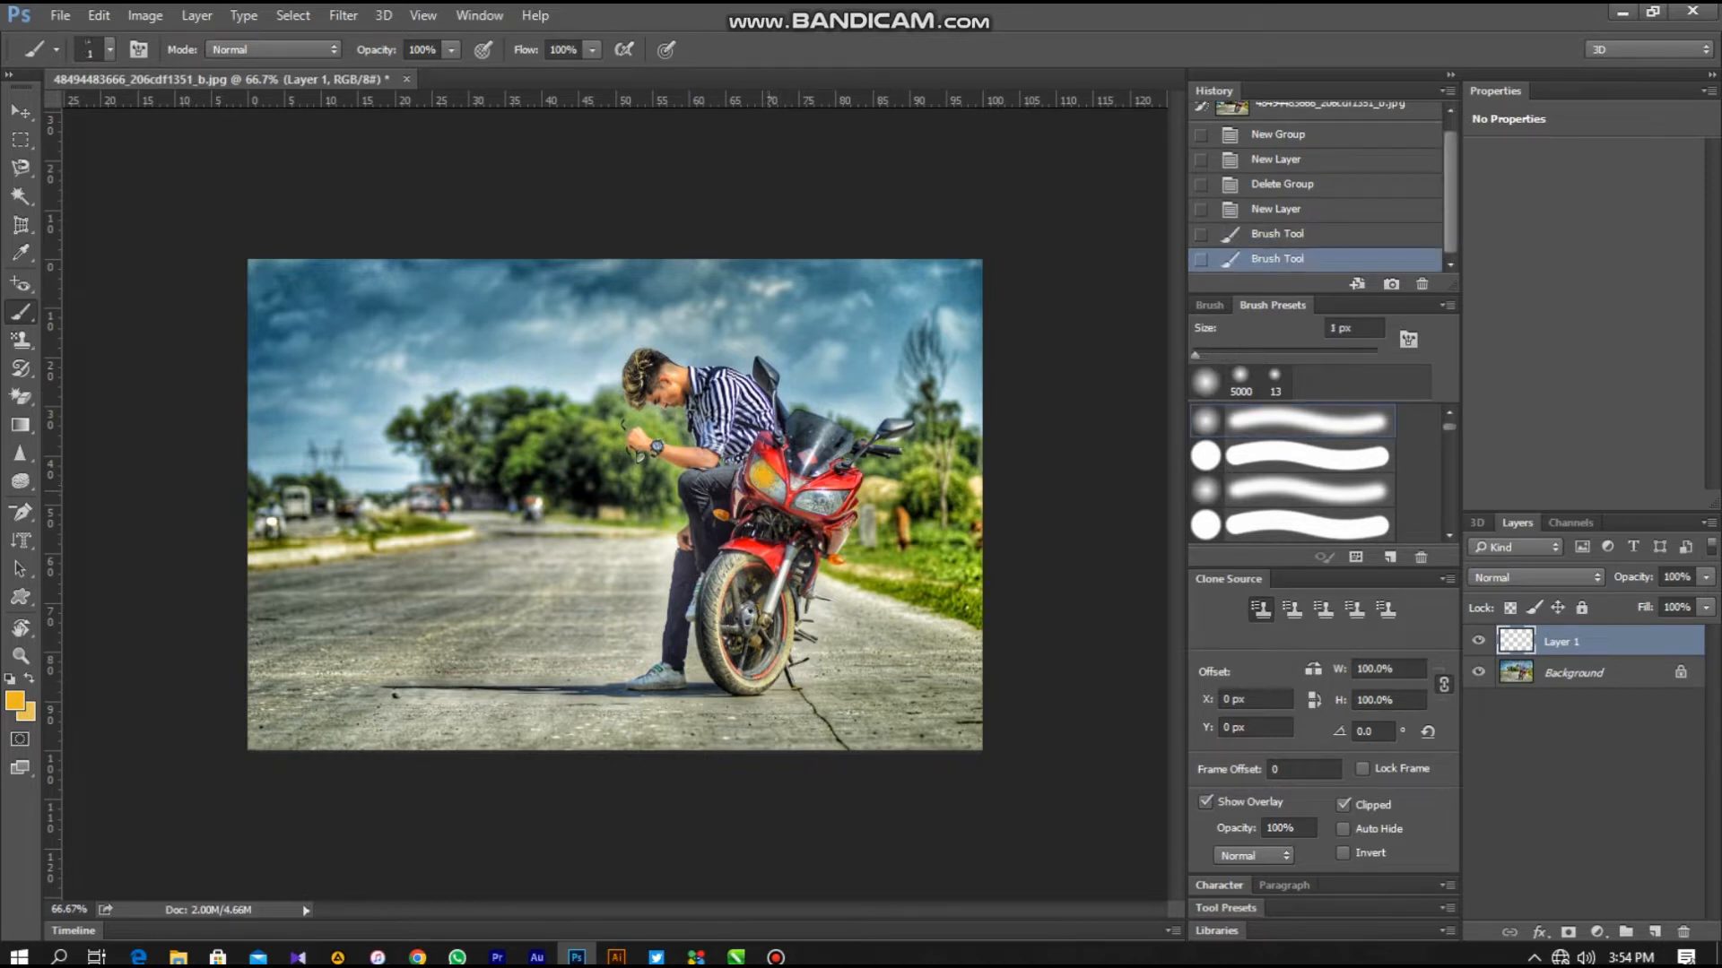
click(768, 485)
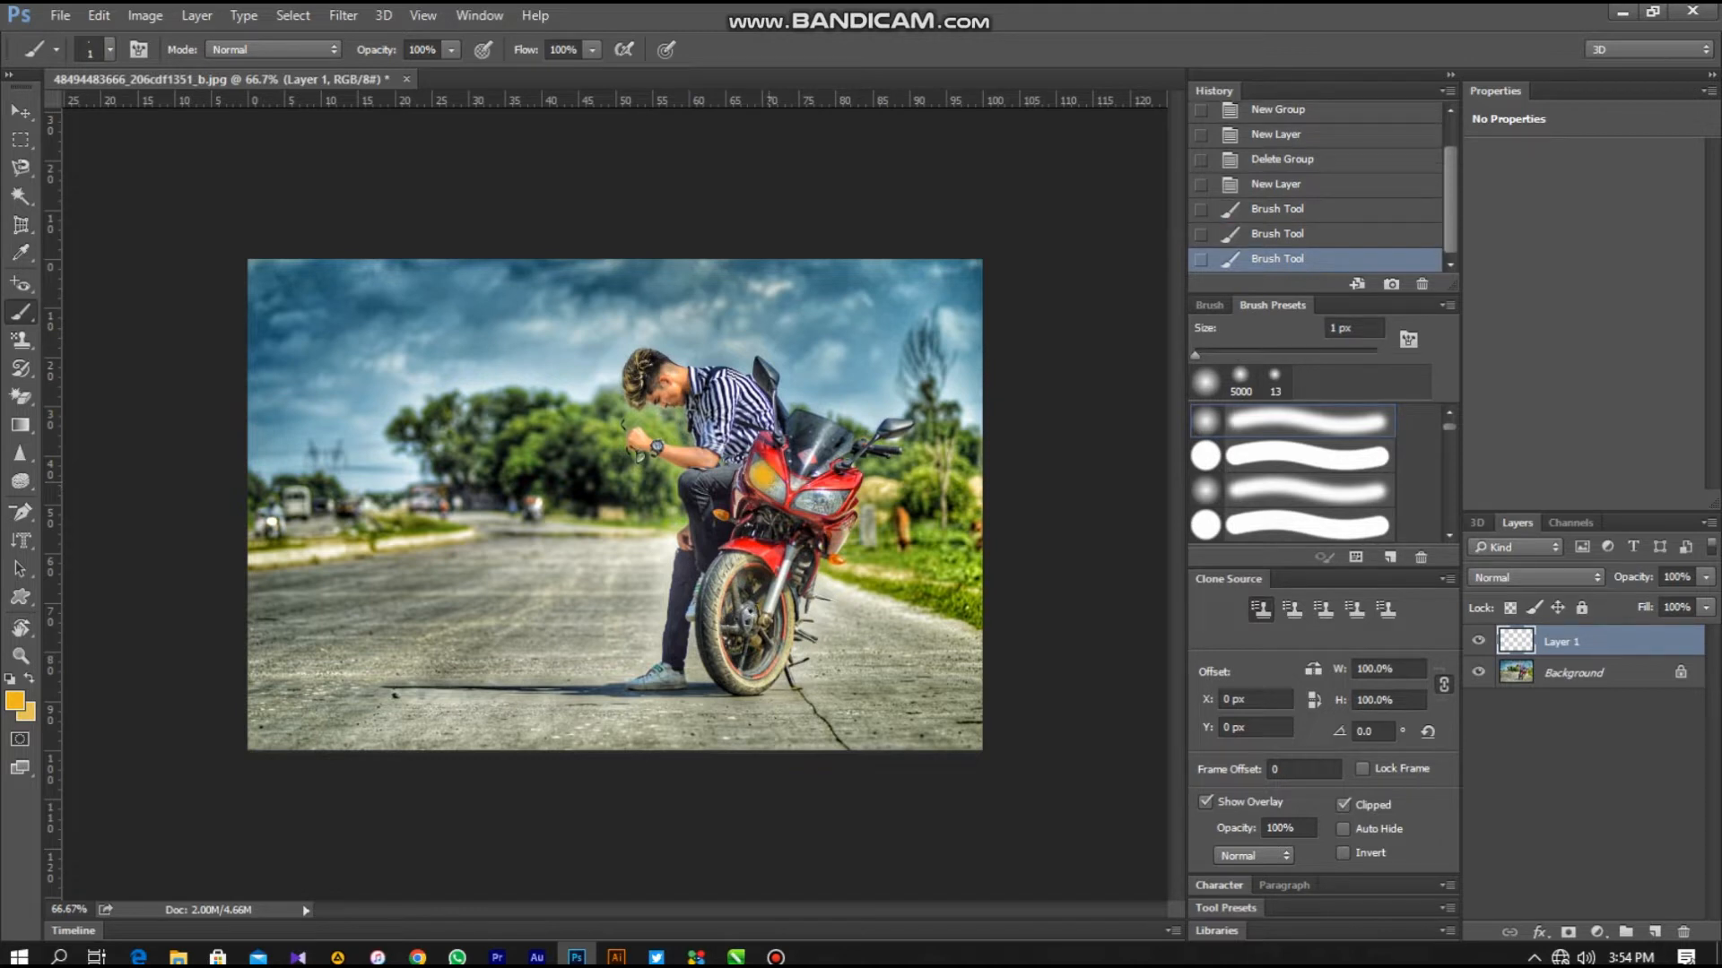
- Enlarge the brush to 40 px and build up more orange over the left headlight
key(bracketright)
key(bracketright)
key(bracketright)
key(bracketright)
key(bracketright)
key(bracketright)
key(bracketright)
key(bracketright)
key(bracketright)
key(bracketright)
key(bracketright)
key(bracketright)
click(769, 483)
click(771, 485)
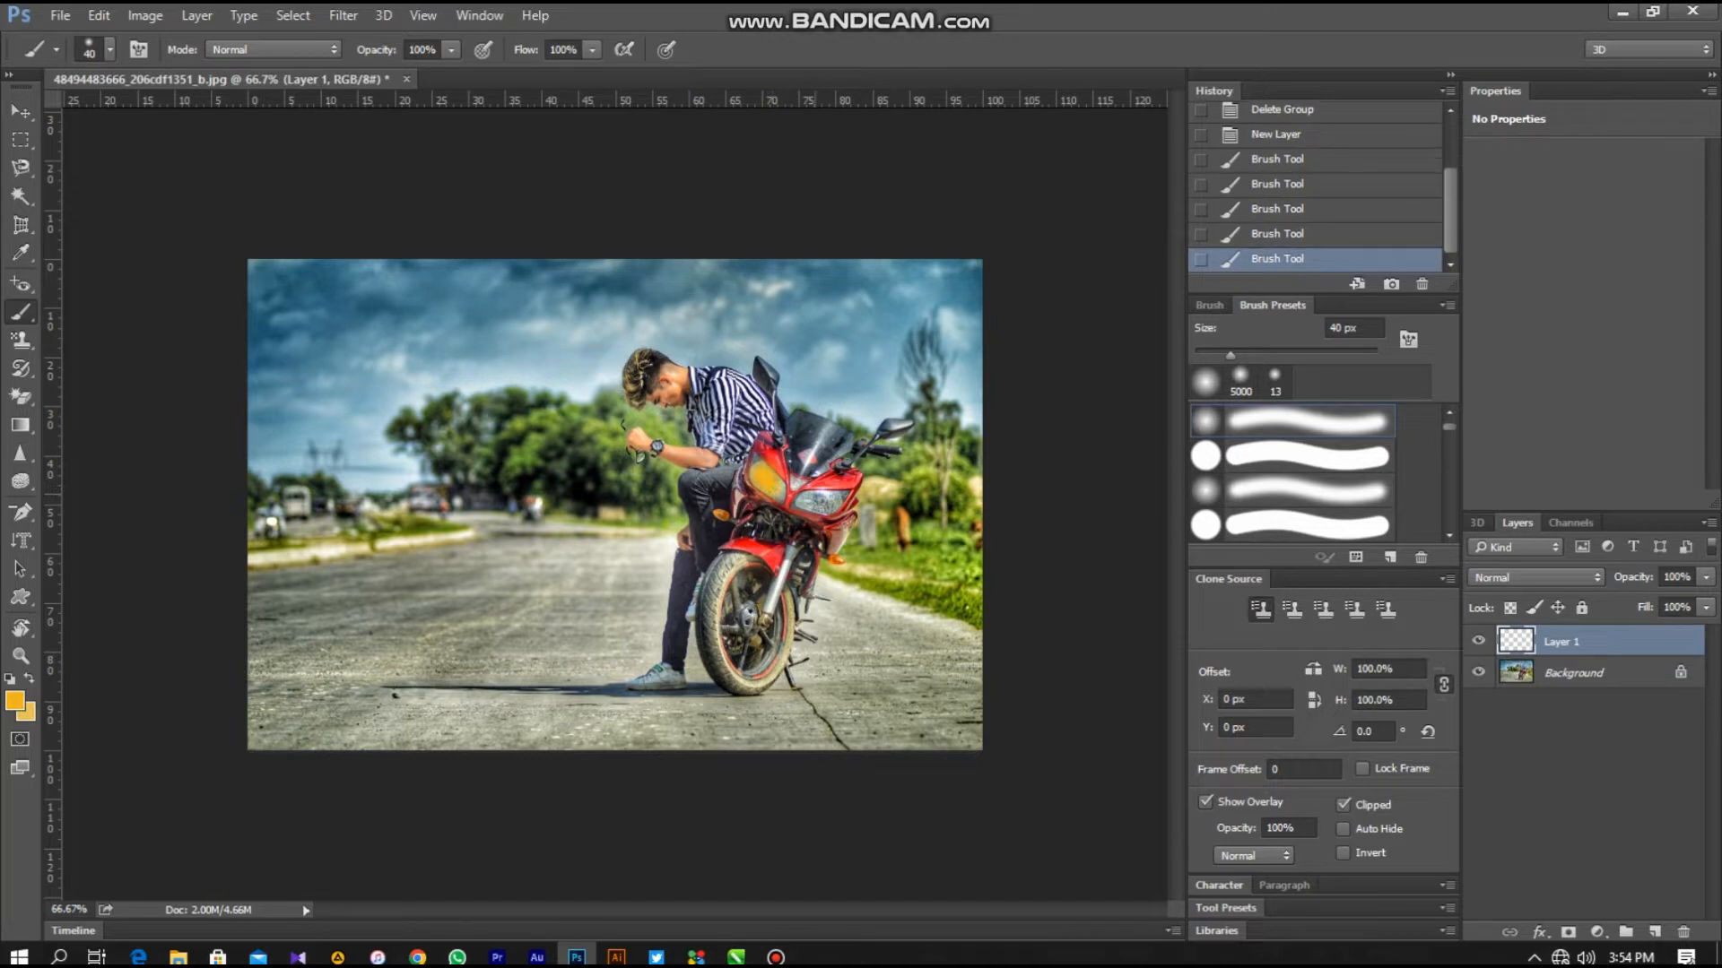
- Dab orange repeatedly over the motorcycle's right headlight with the 40 px brush
click(818, 503)
click(818, 503)
click(820, 504)
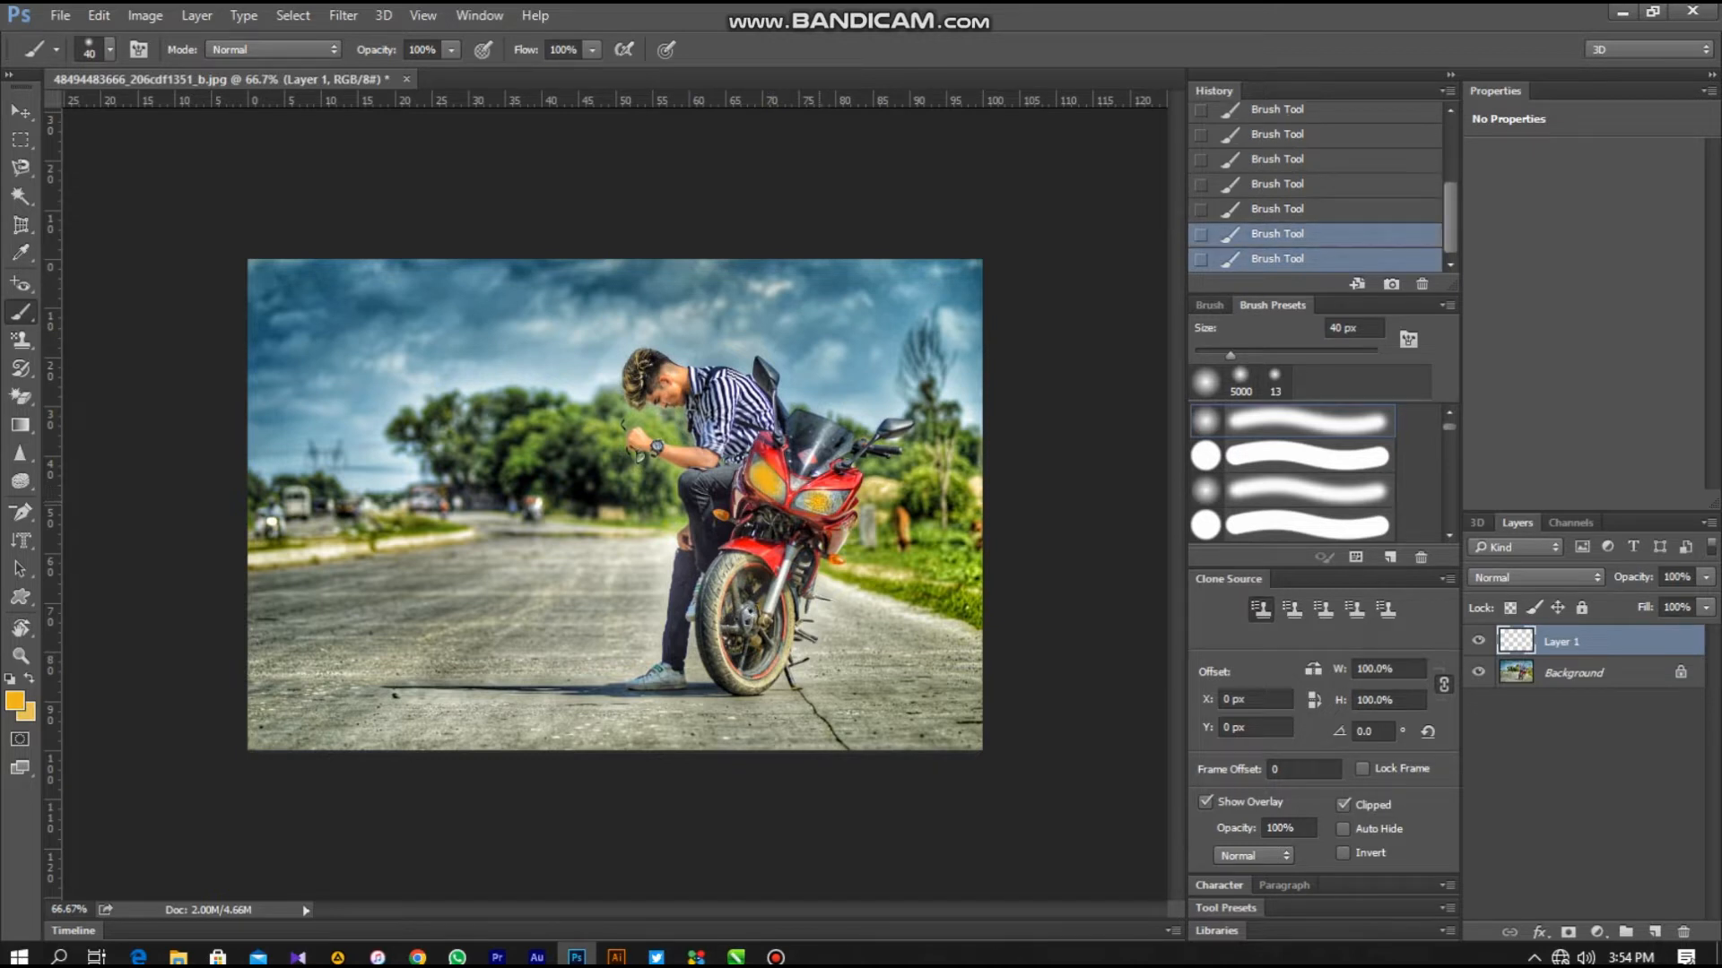
click(823, 502)
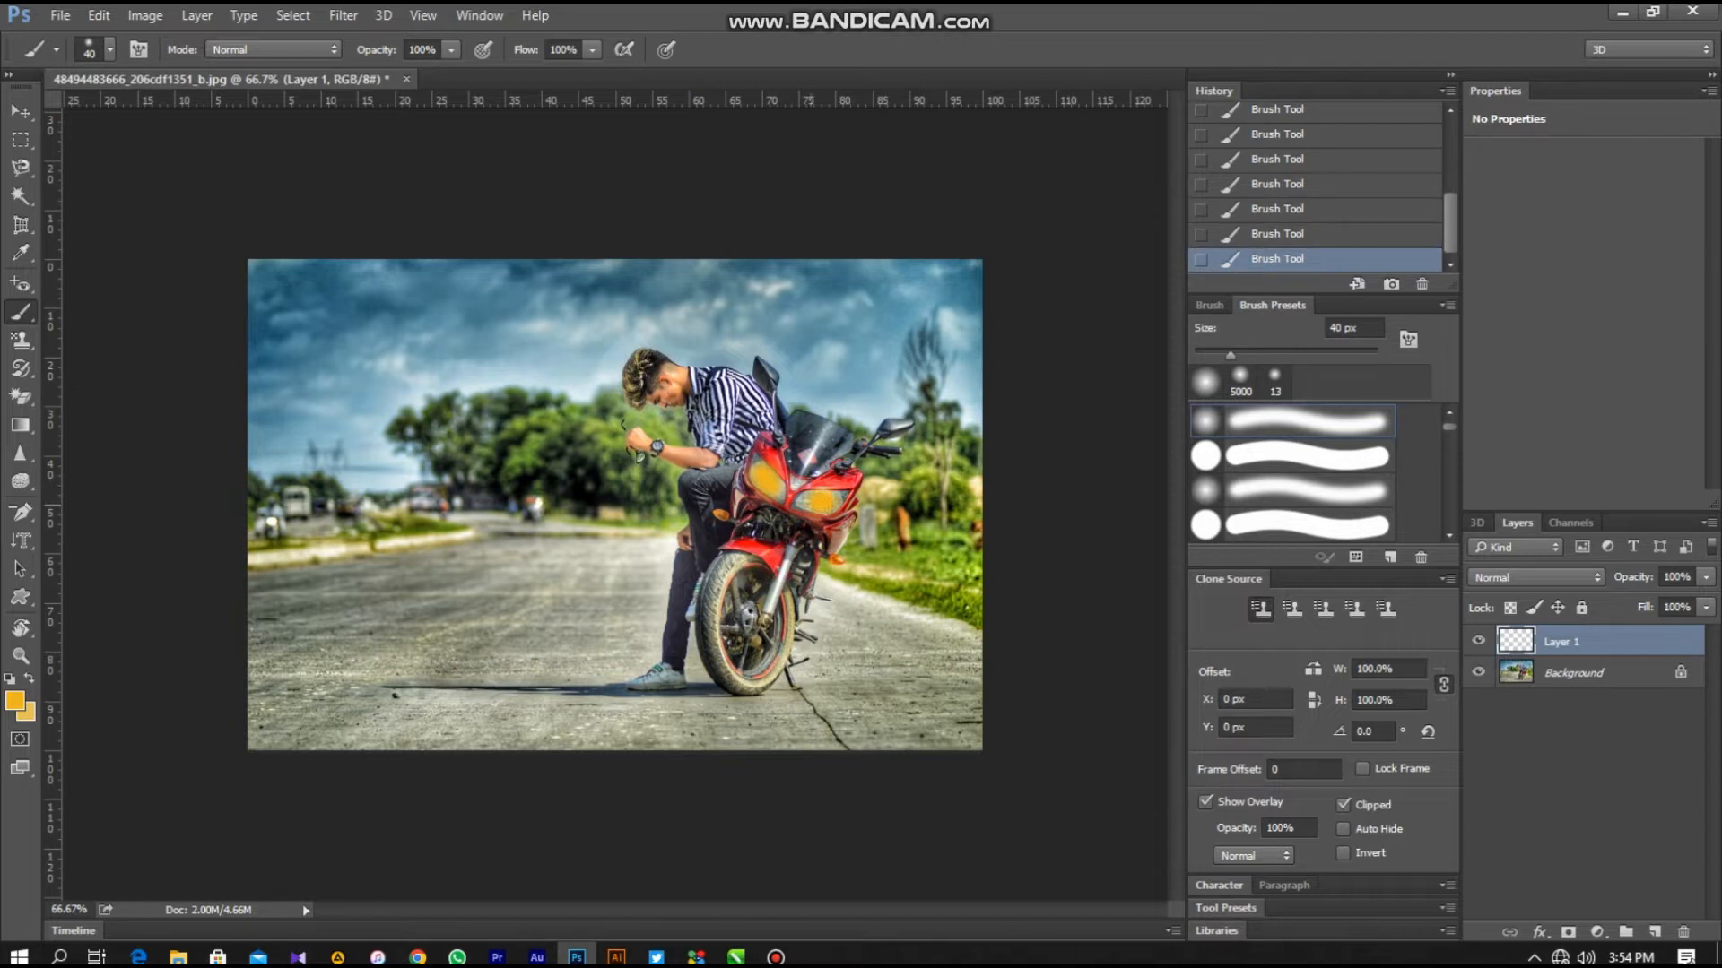
- Set Layer 1's blend mode to Linear Dodge (Add) and toggle its visibility to compare the headlights with and without the glow
click(1525, 577)
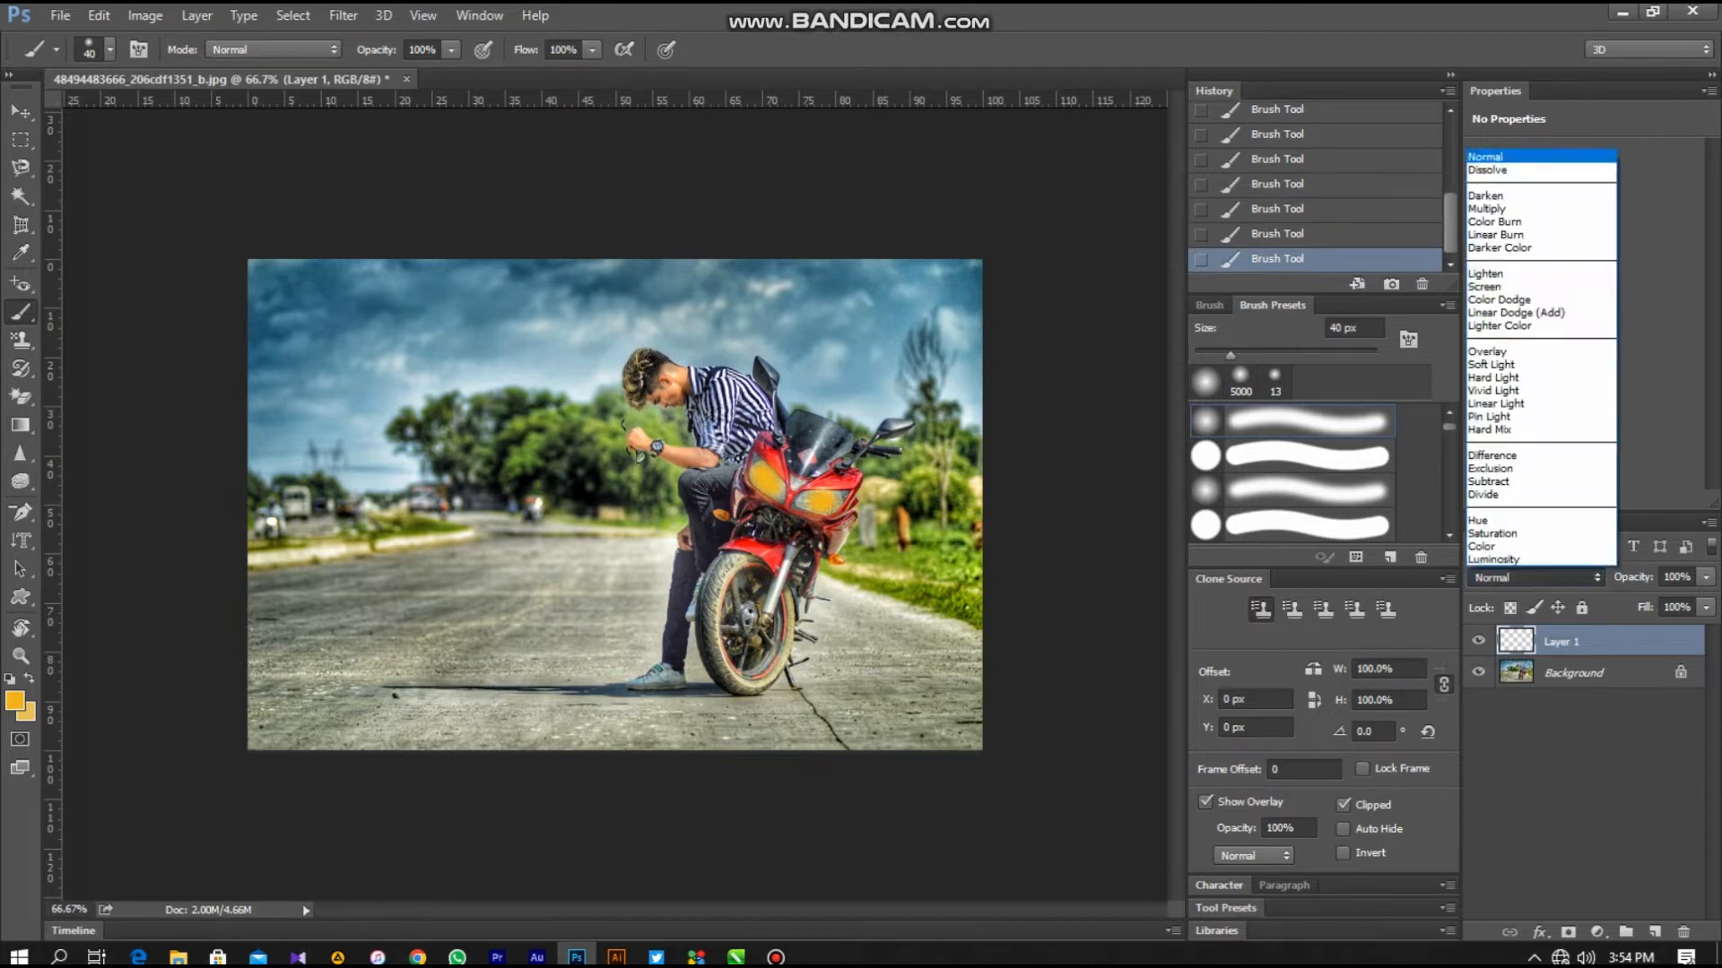
key(Return)
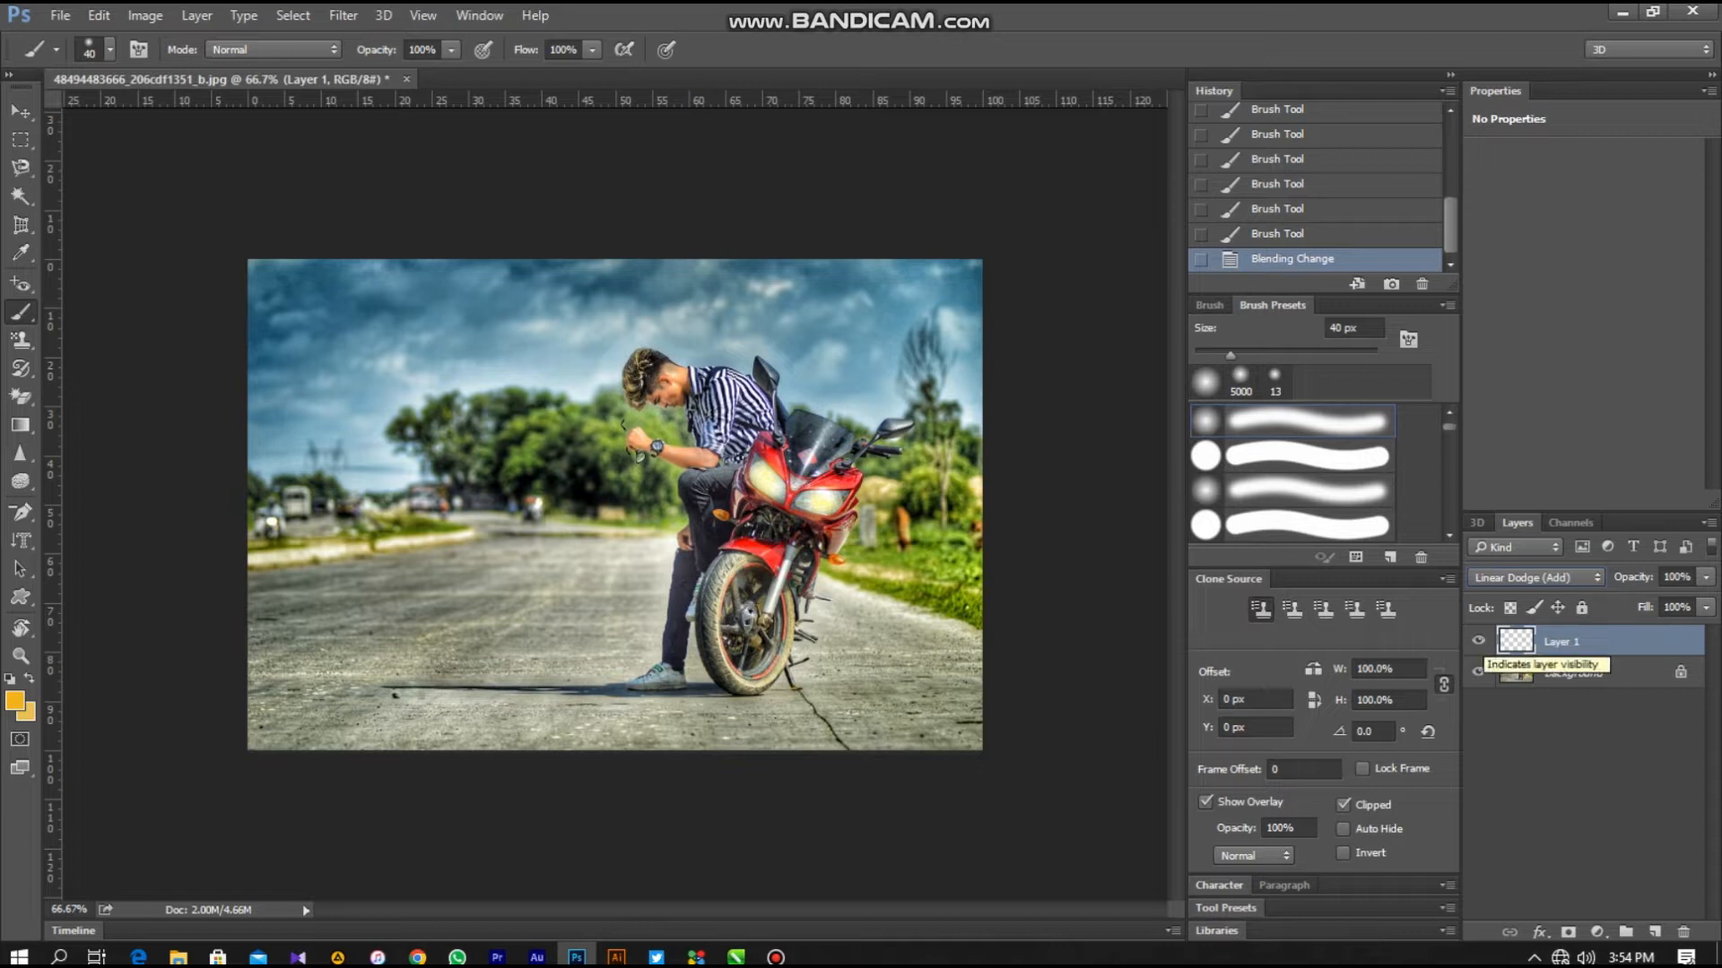
click(1478, 640)
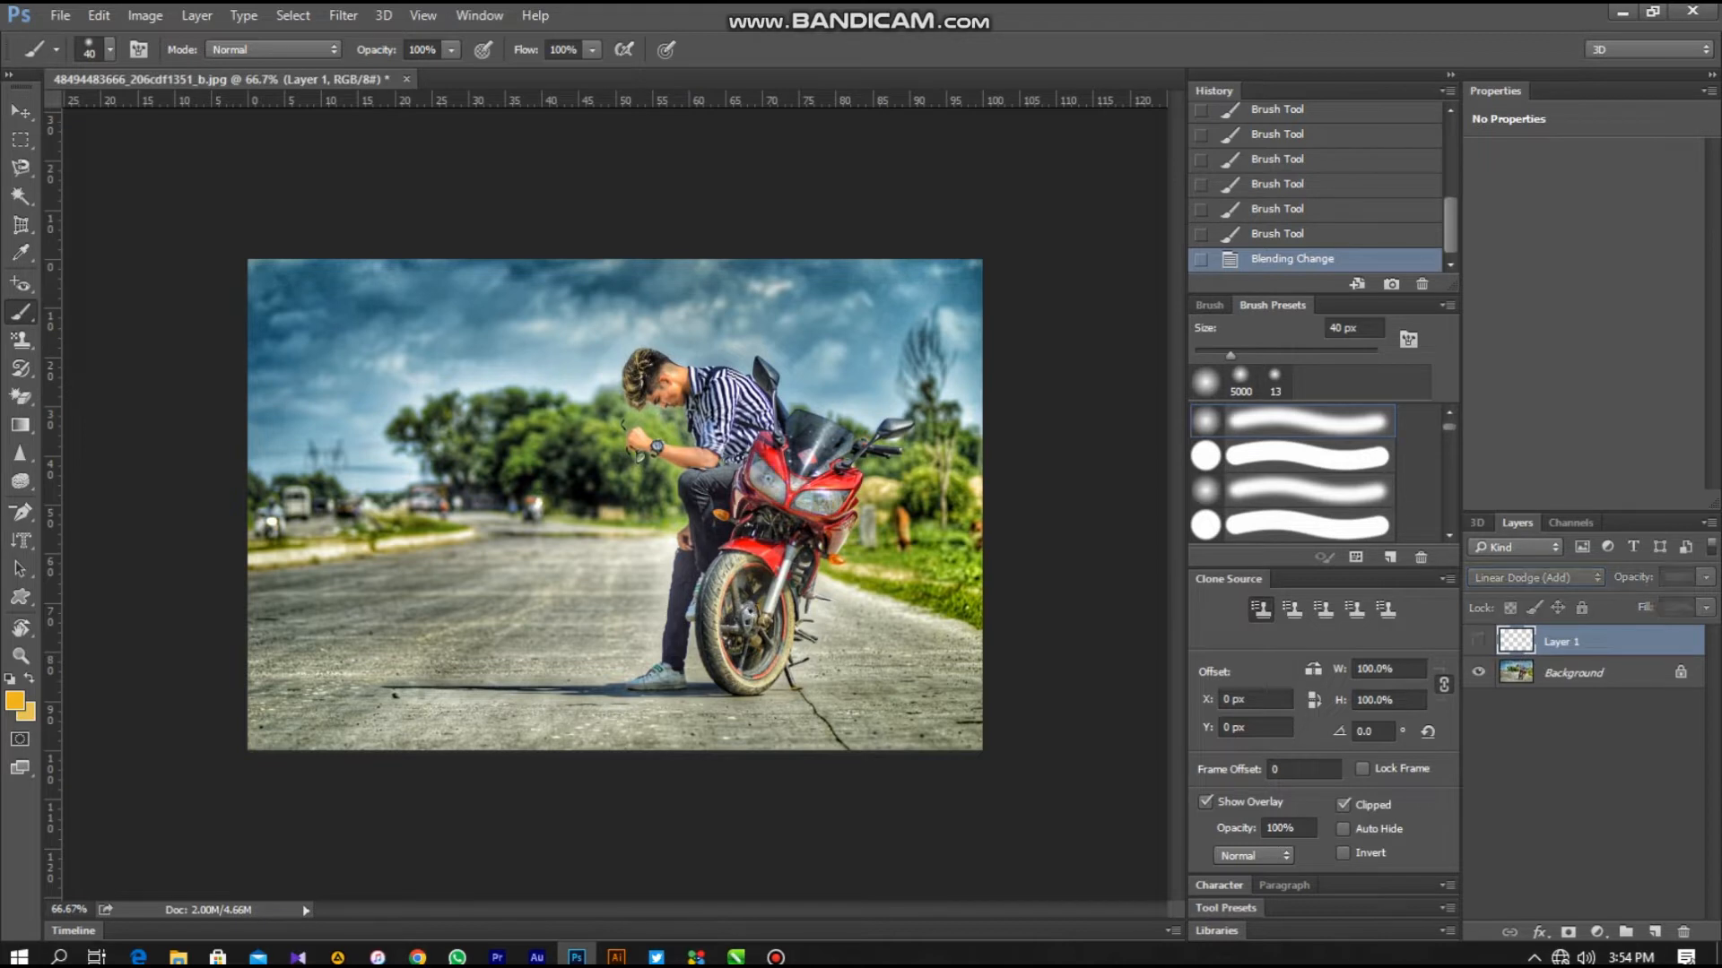
click(1477, 640)
click(1478, 640)
click(1478, 640)
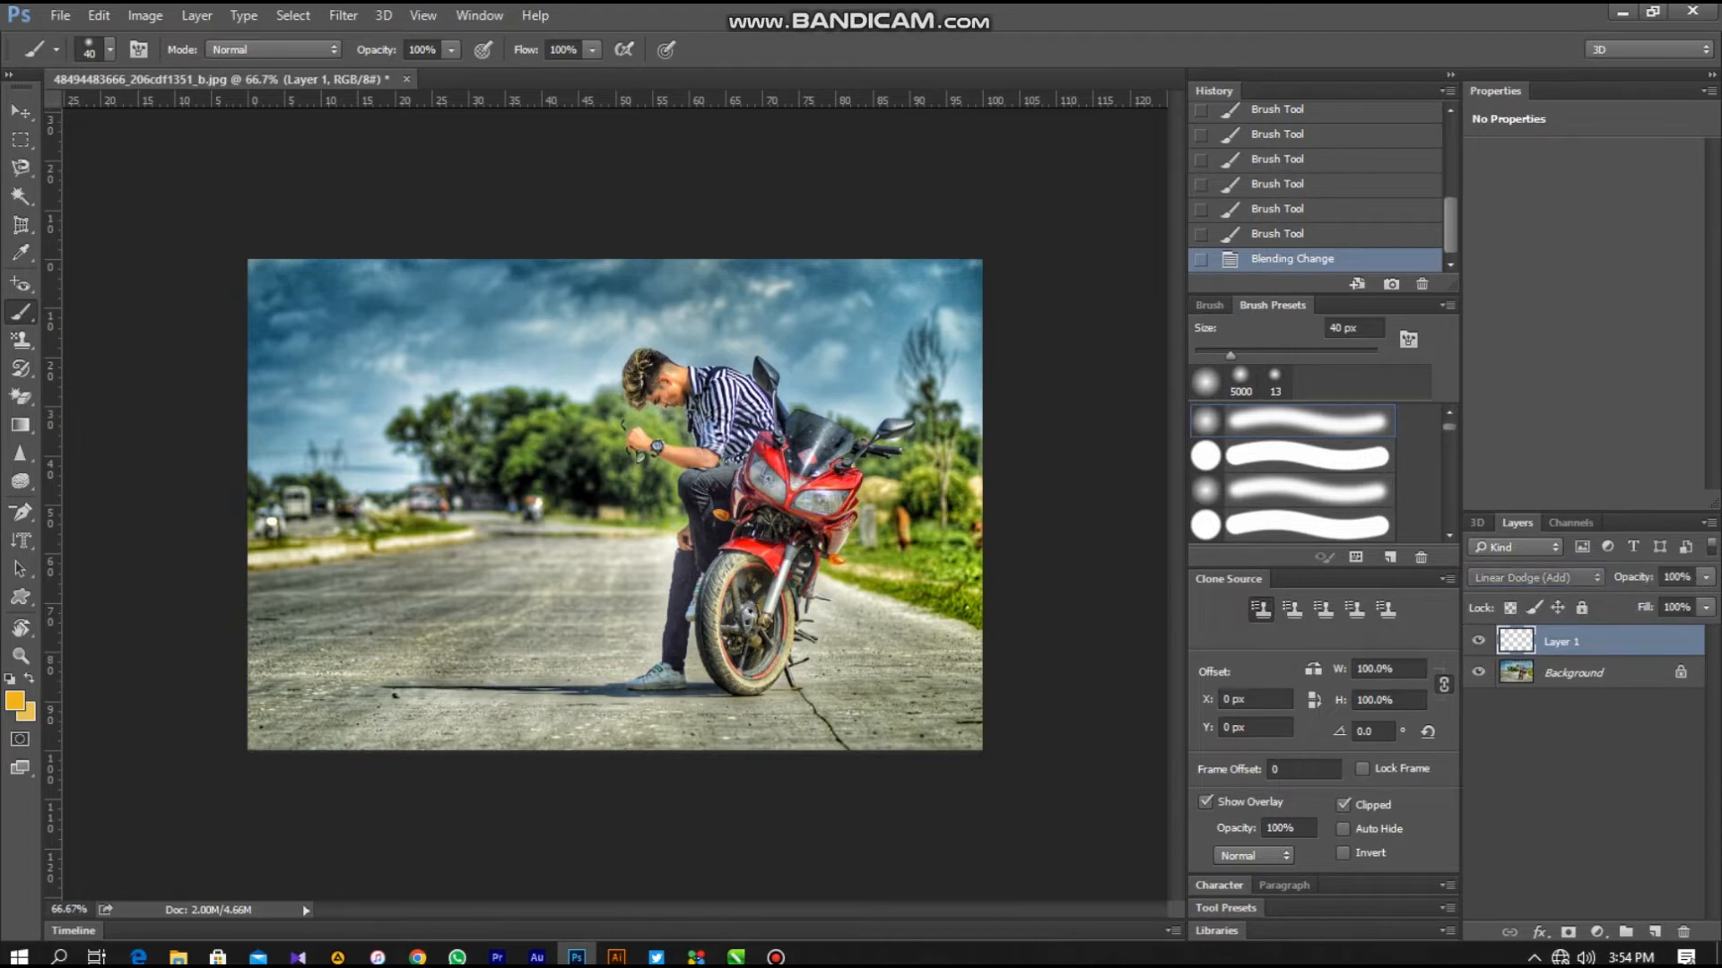
click(1478, 640)
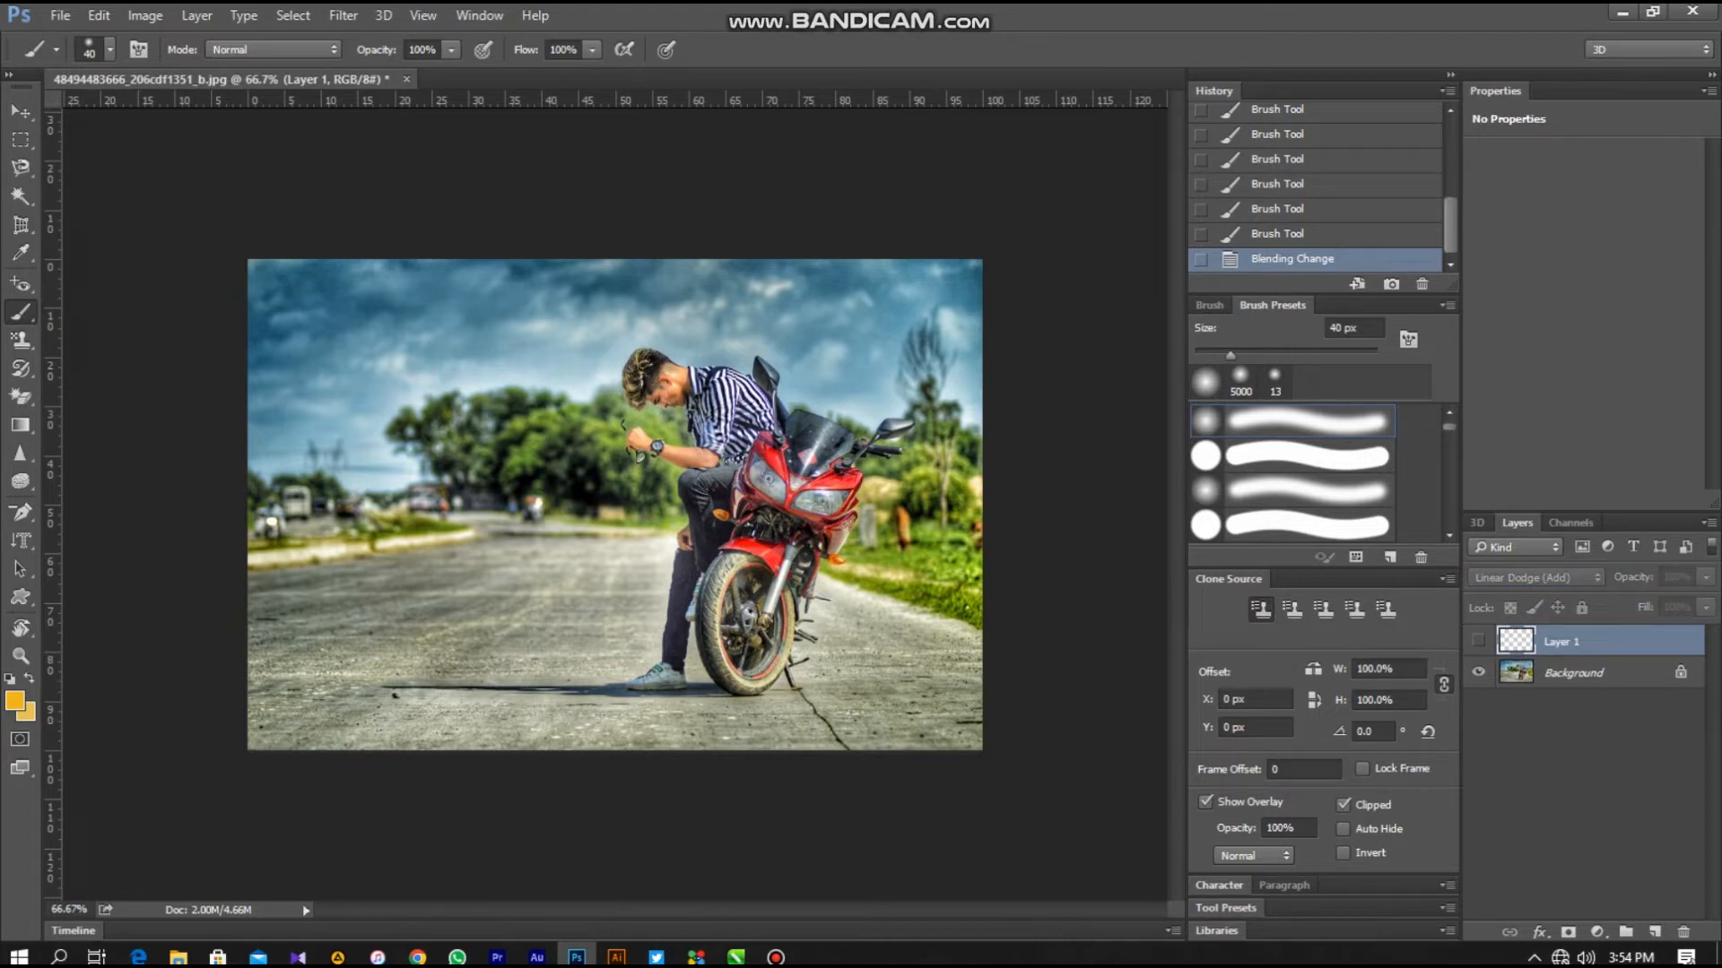
click(1478, 640)
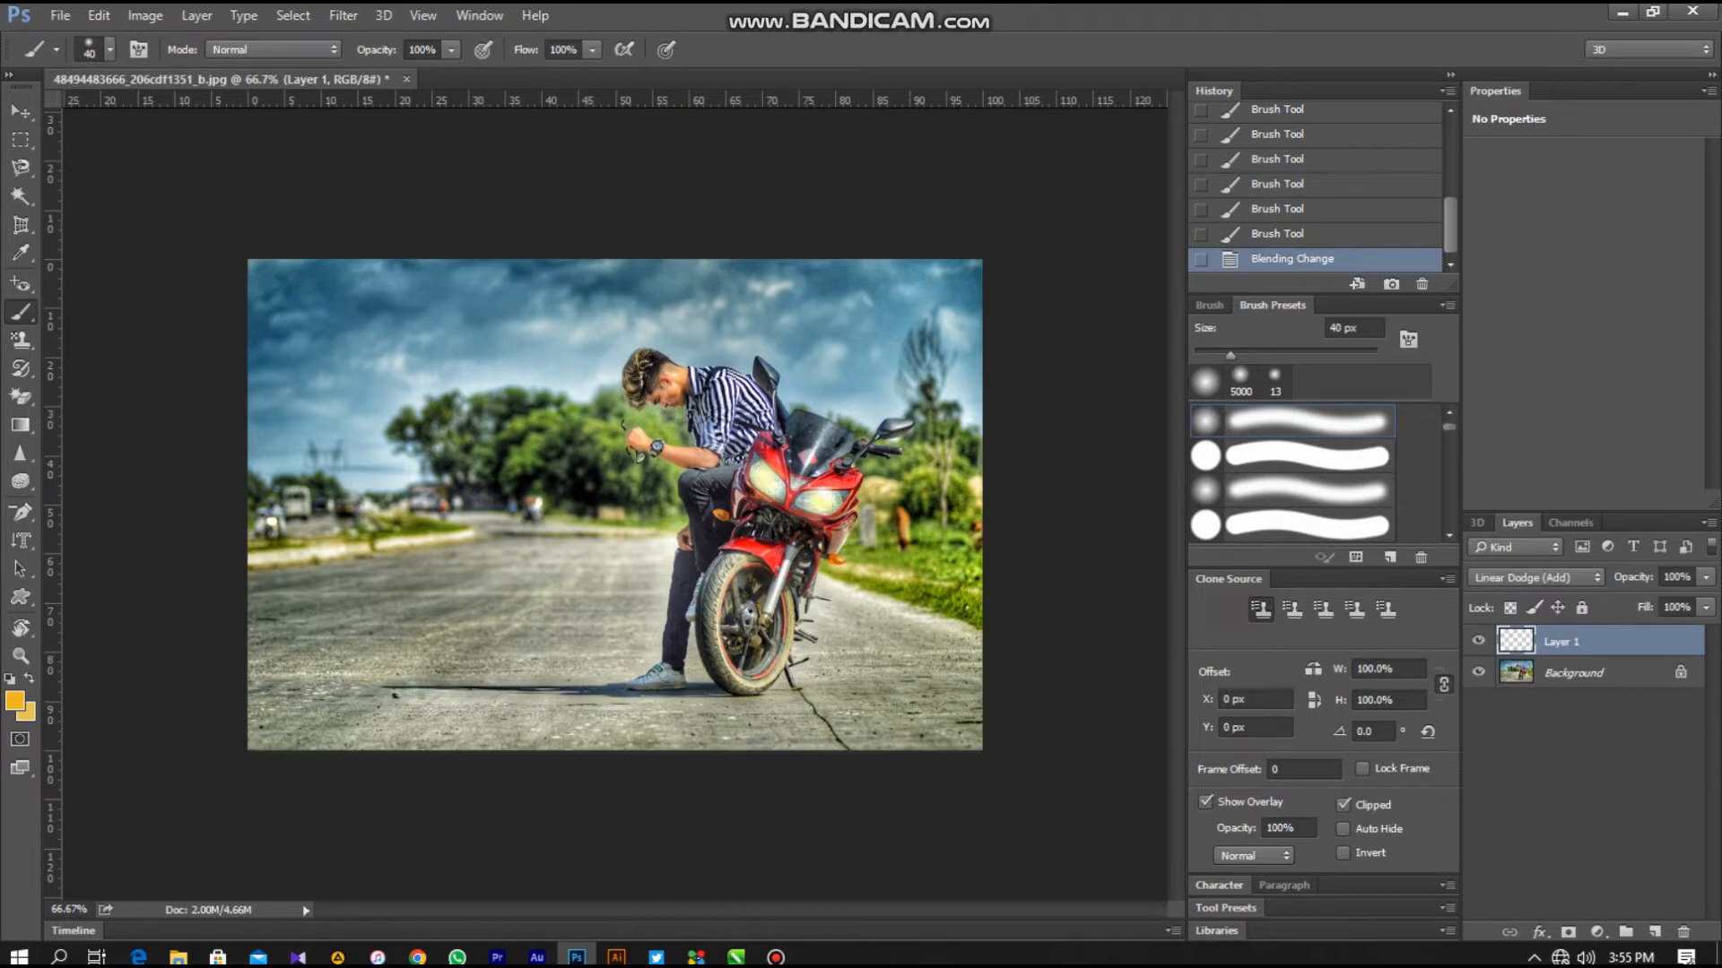
right_click(1515, 640)
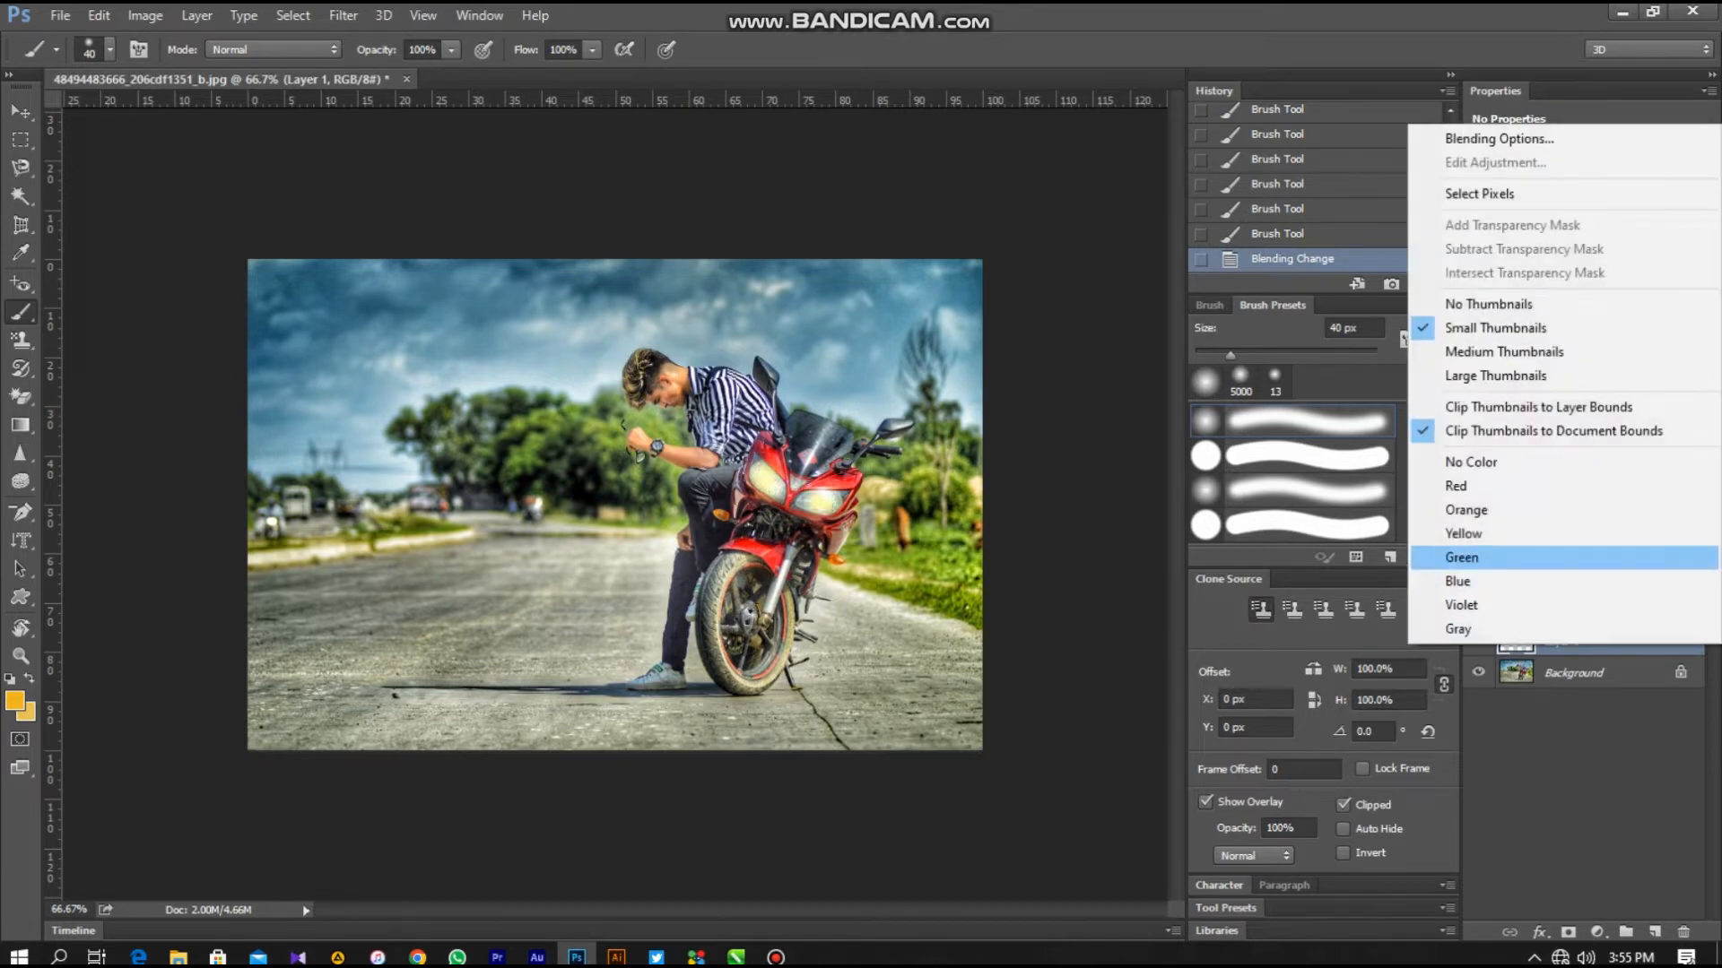
click(1499, 139)
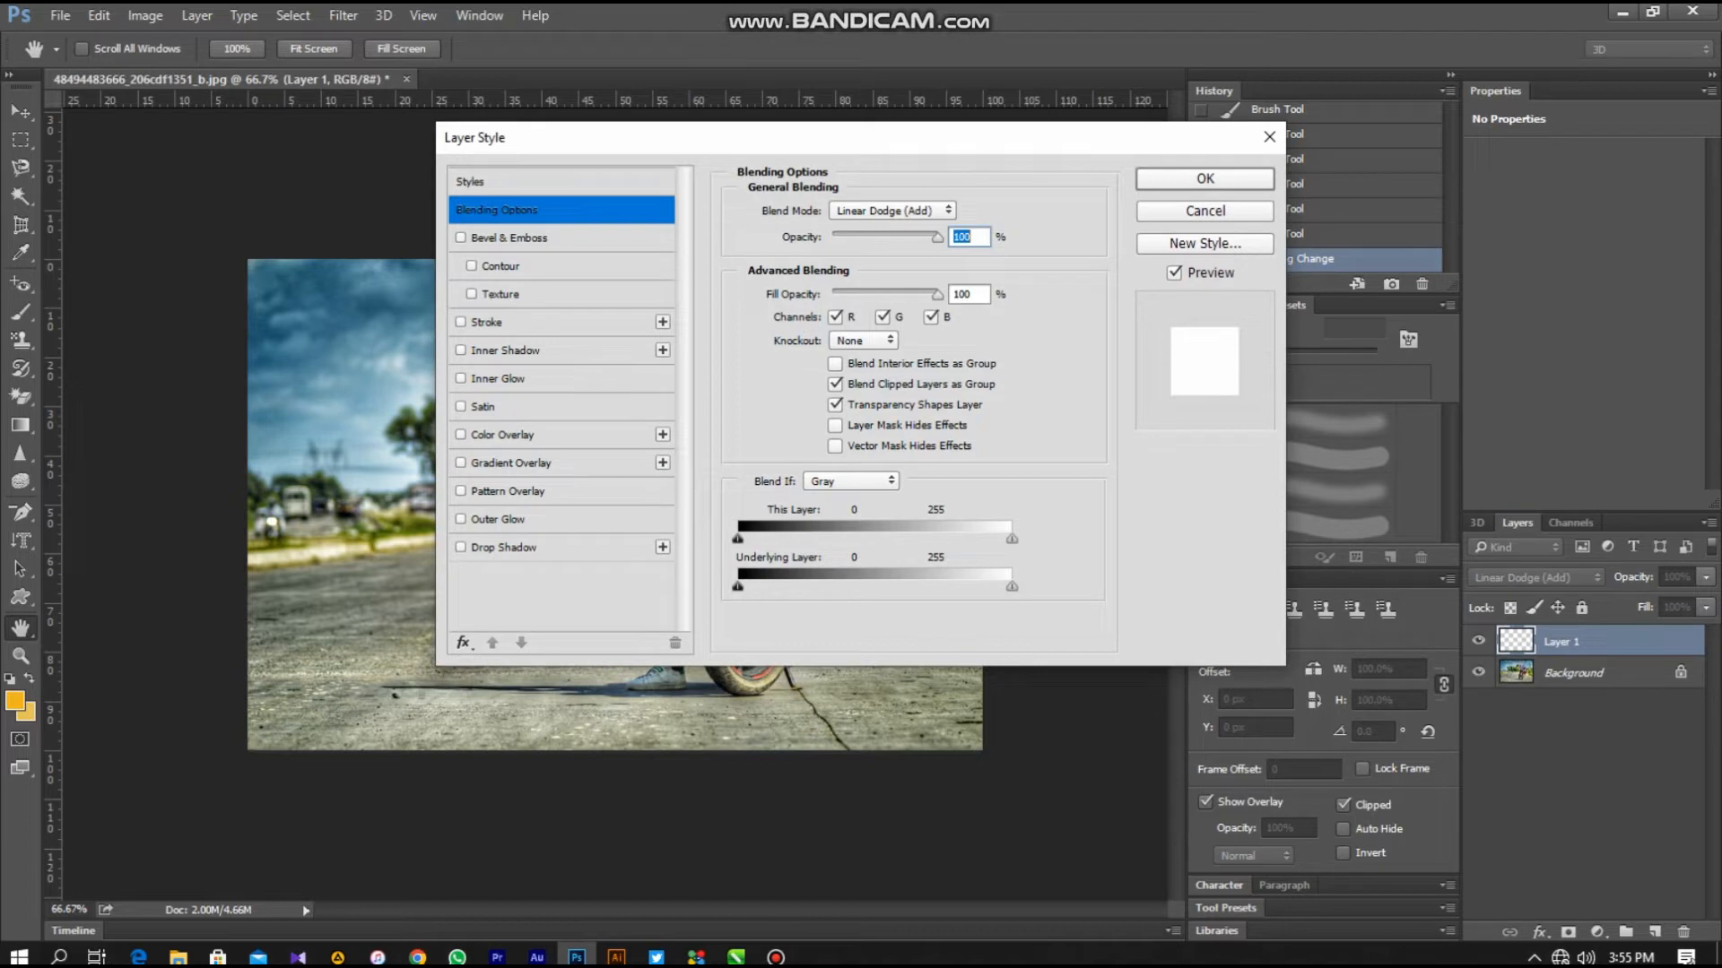
click(510, 238)
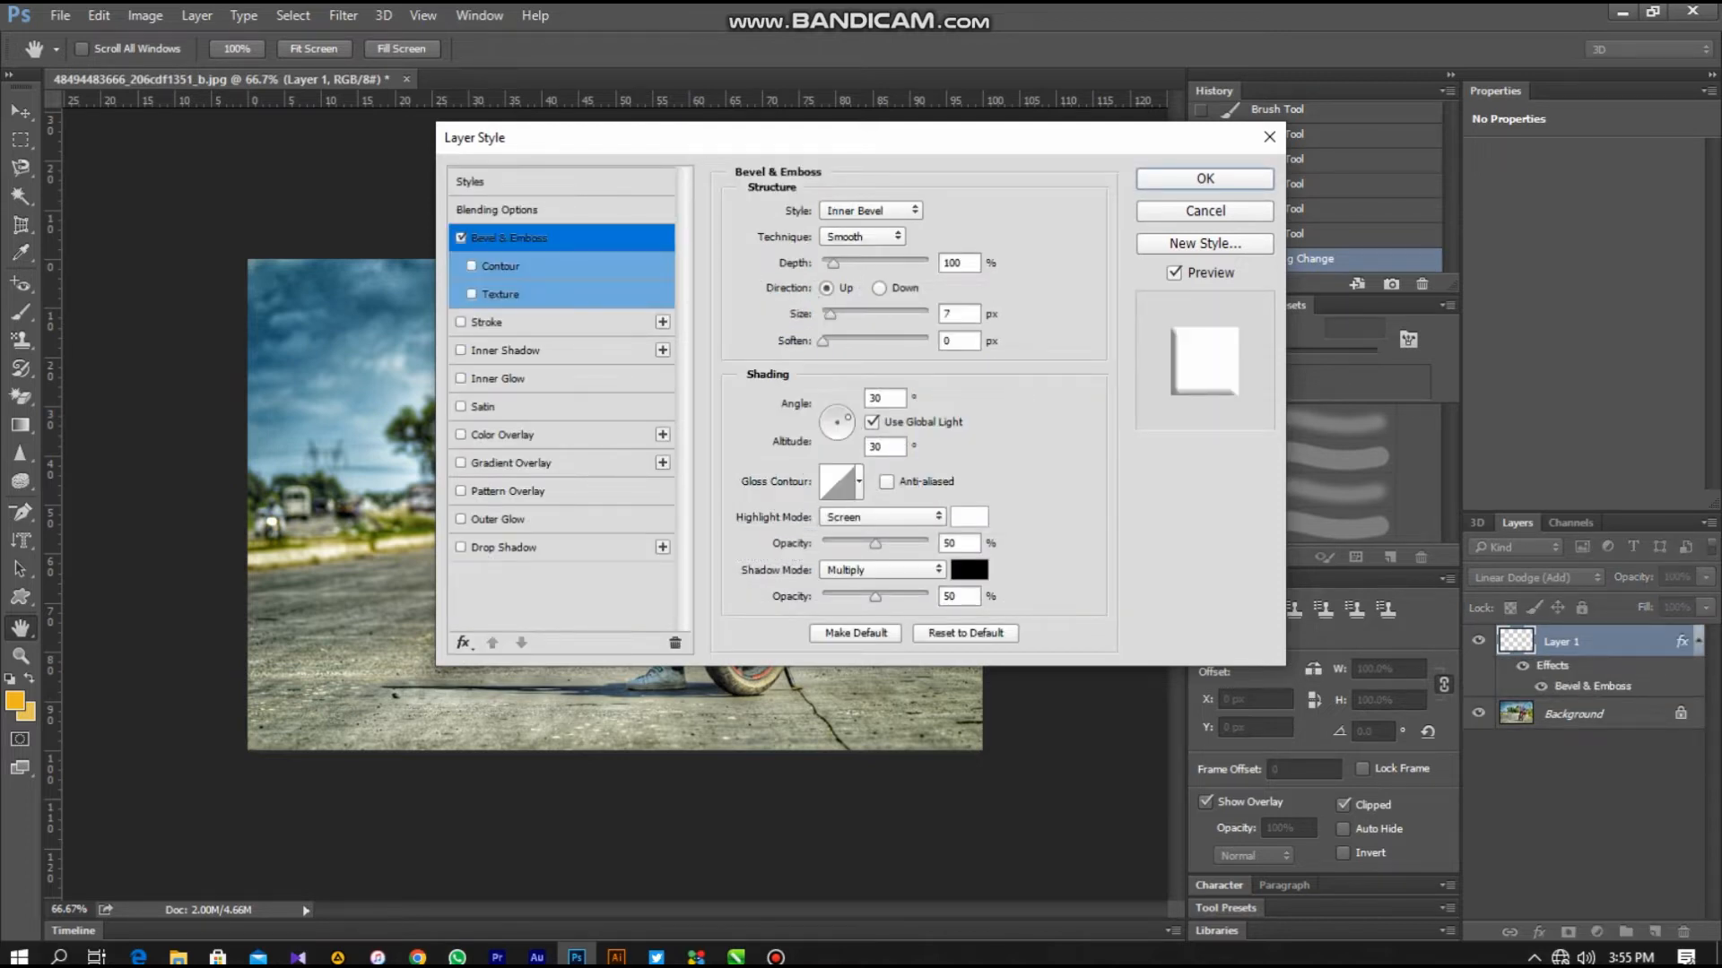
click(500, 294)
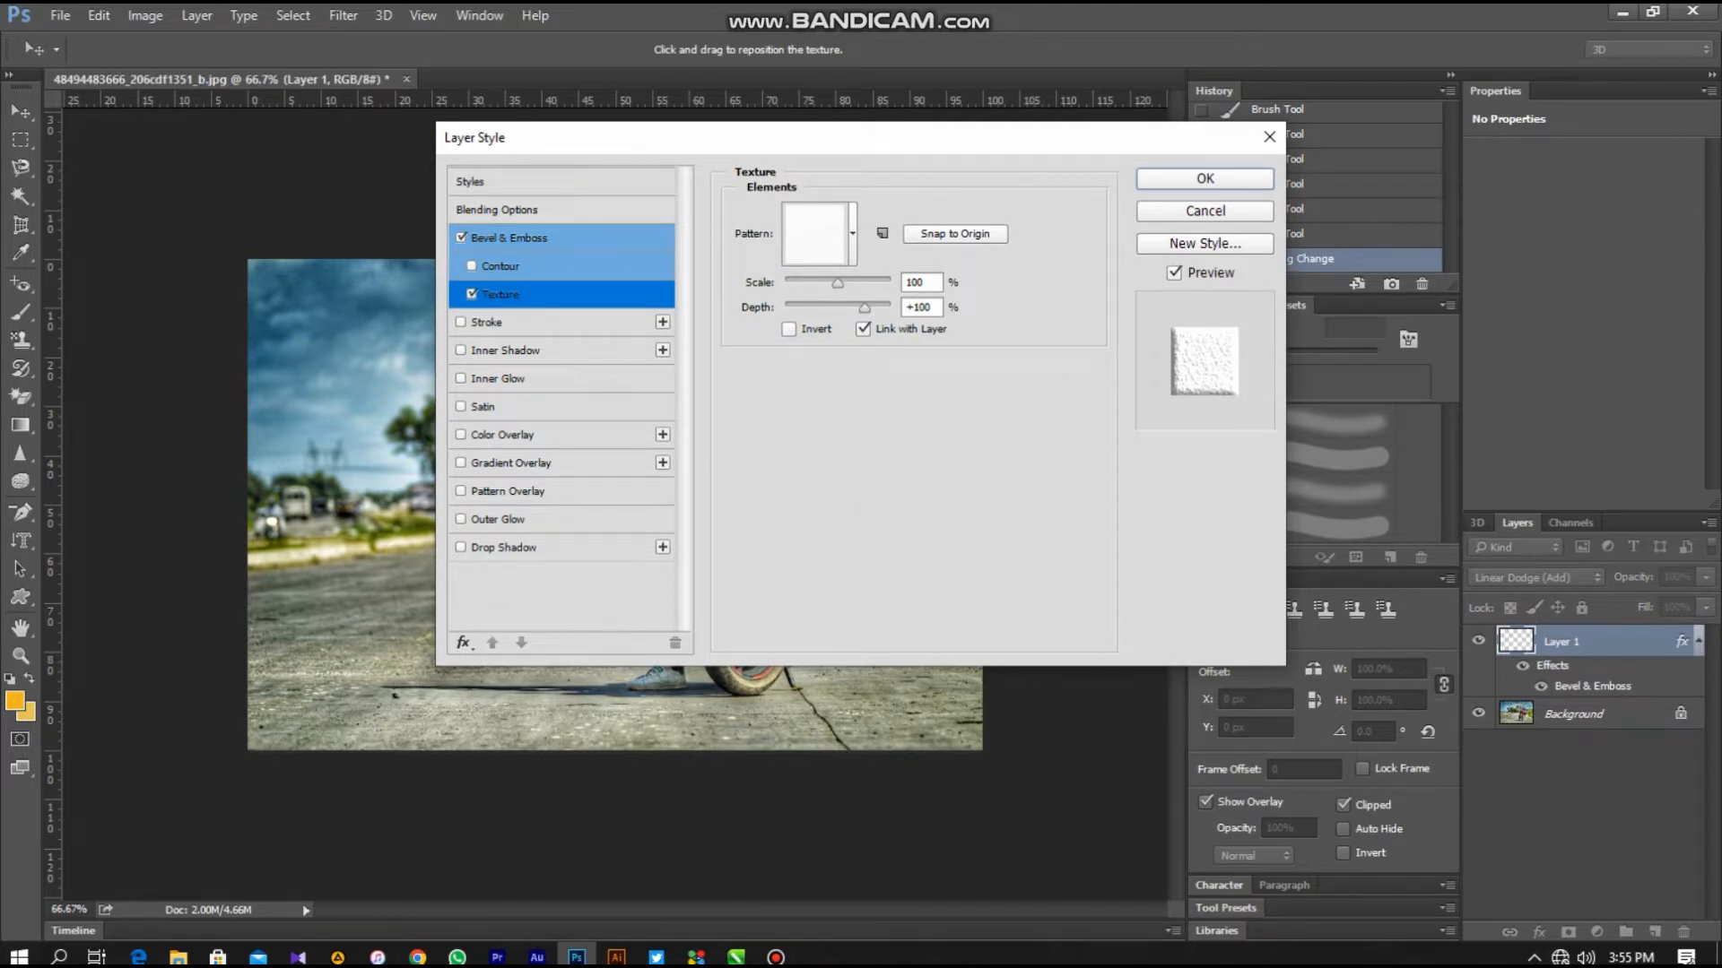
click(502, 210)
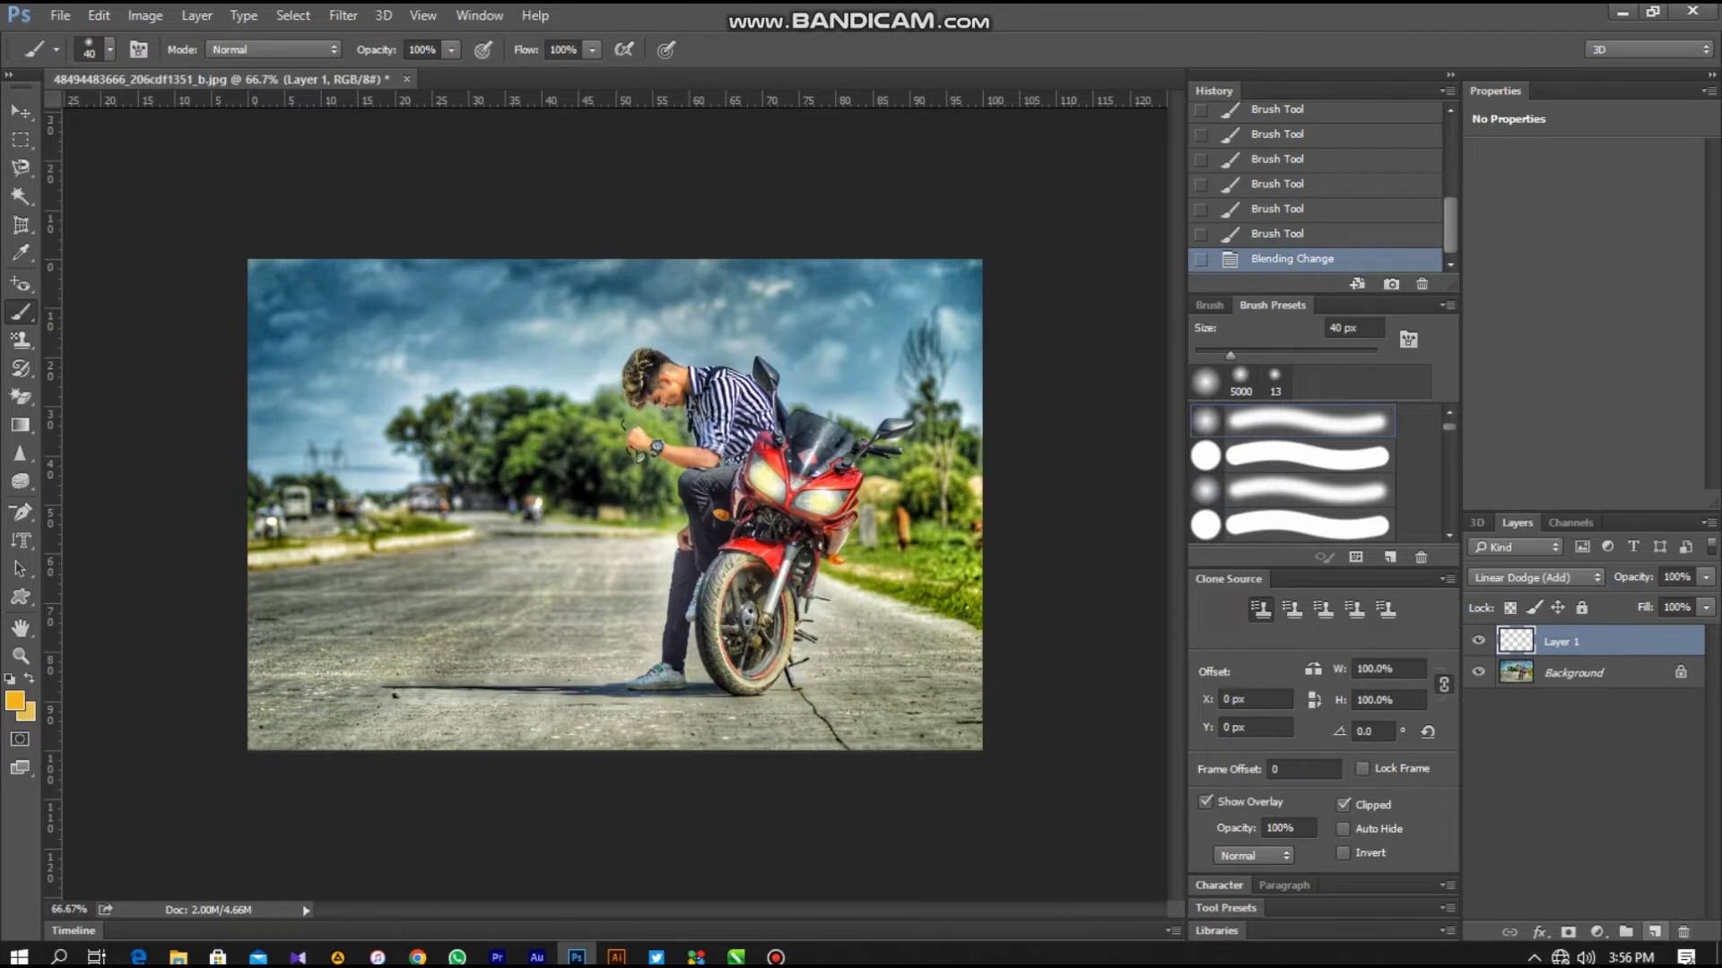
- Add a new layer above Layer 1 and set its blend mode to Linear Dodge (Add)
click(1654, 932)
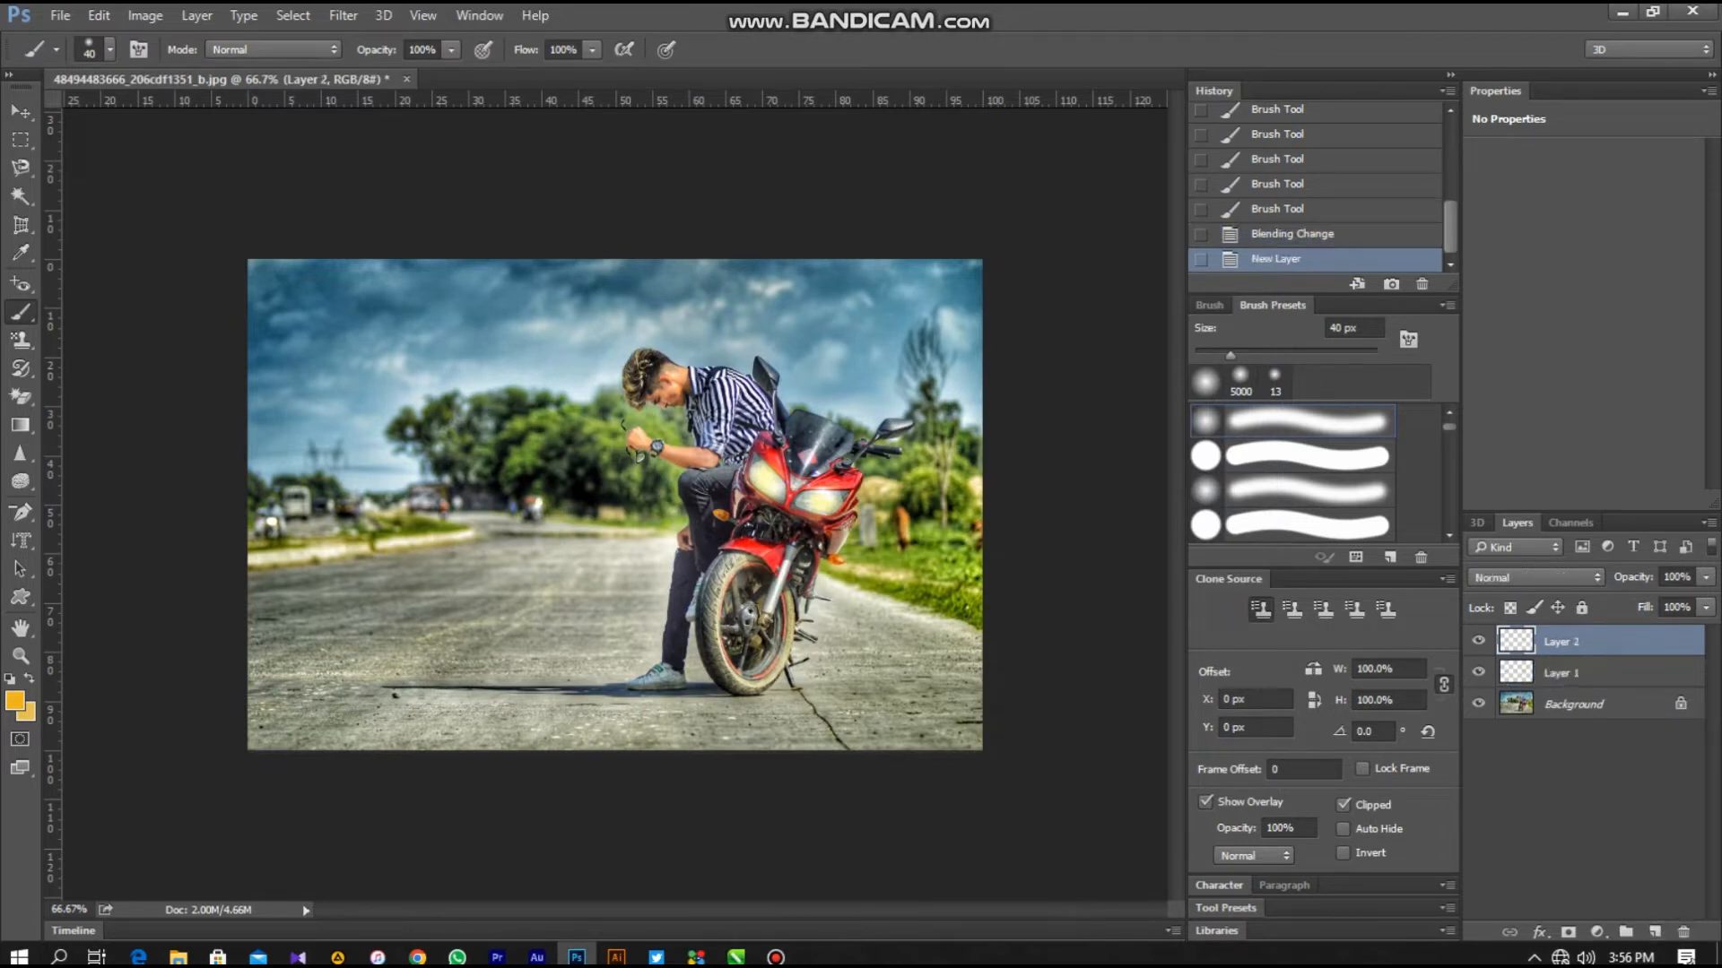
right_click(1547, 641)
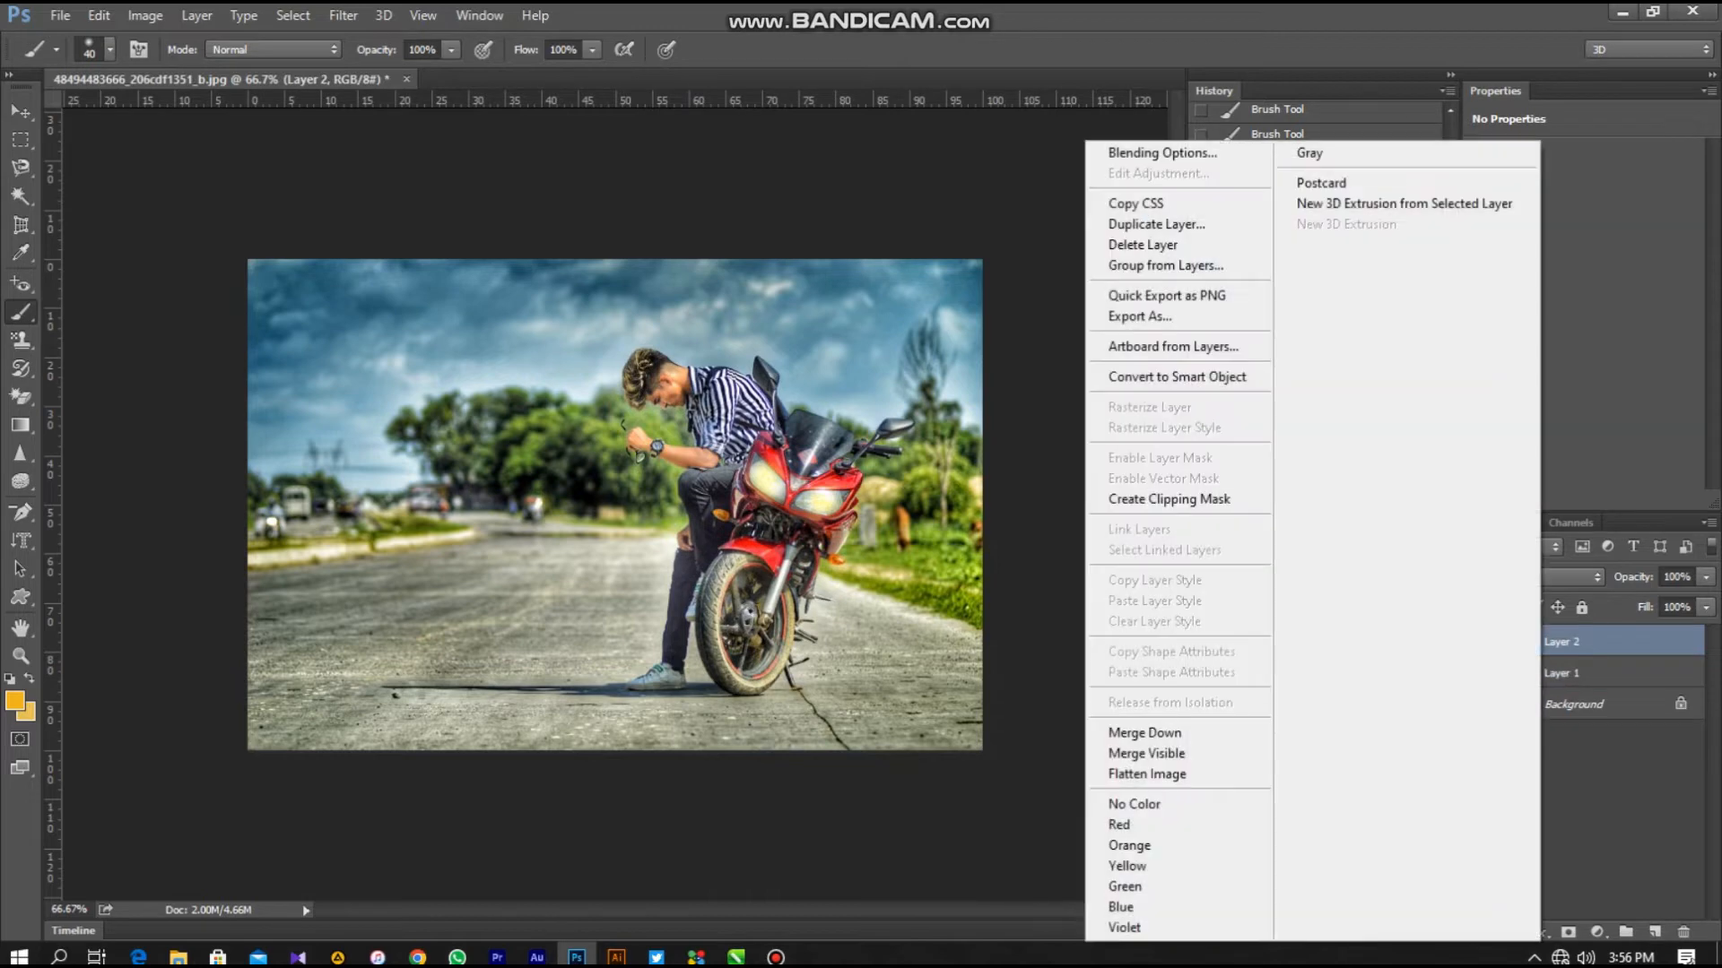
click(1596, 642)
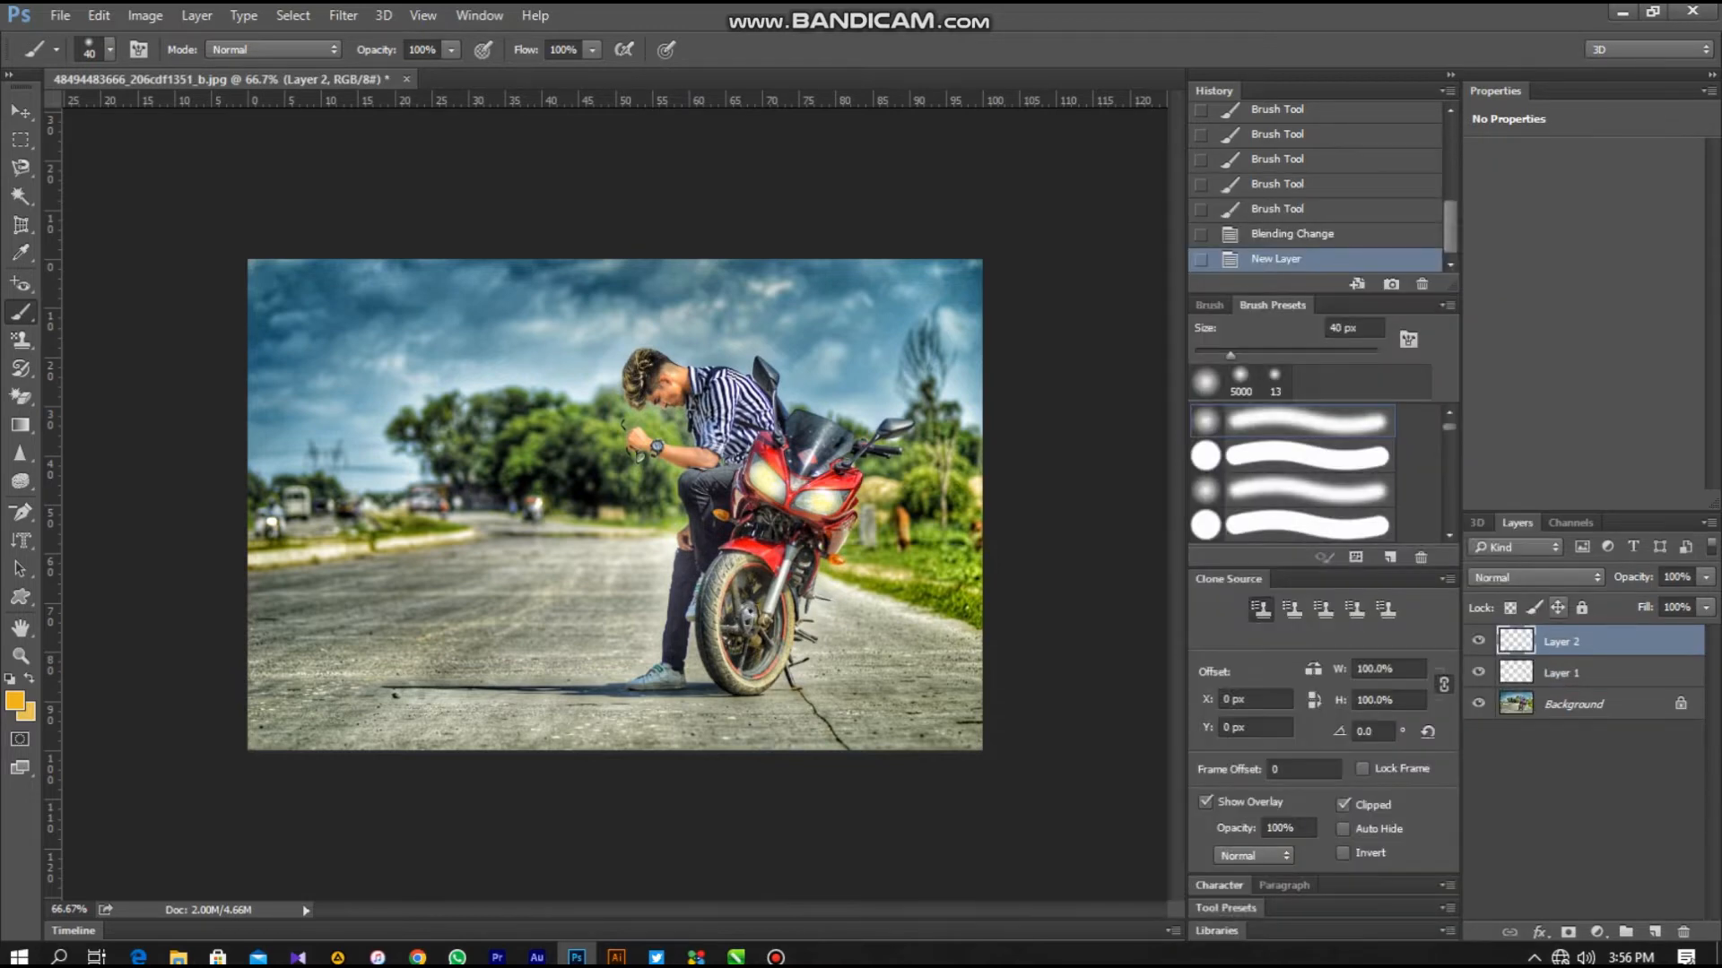
click(1537, 578)
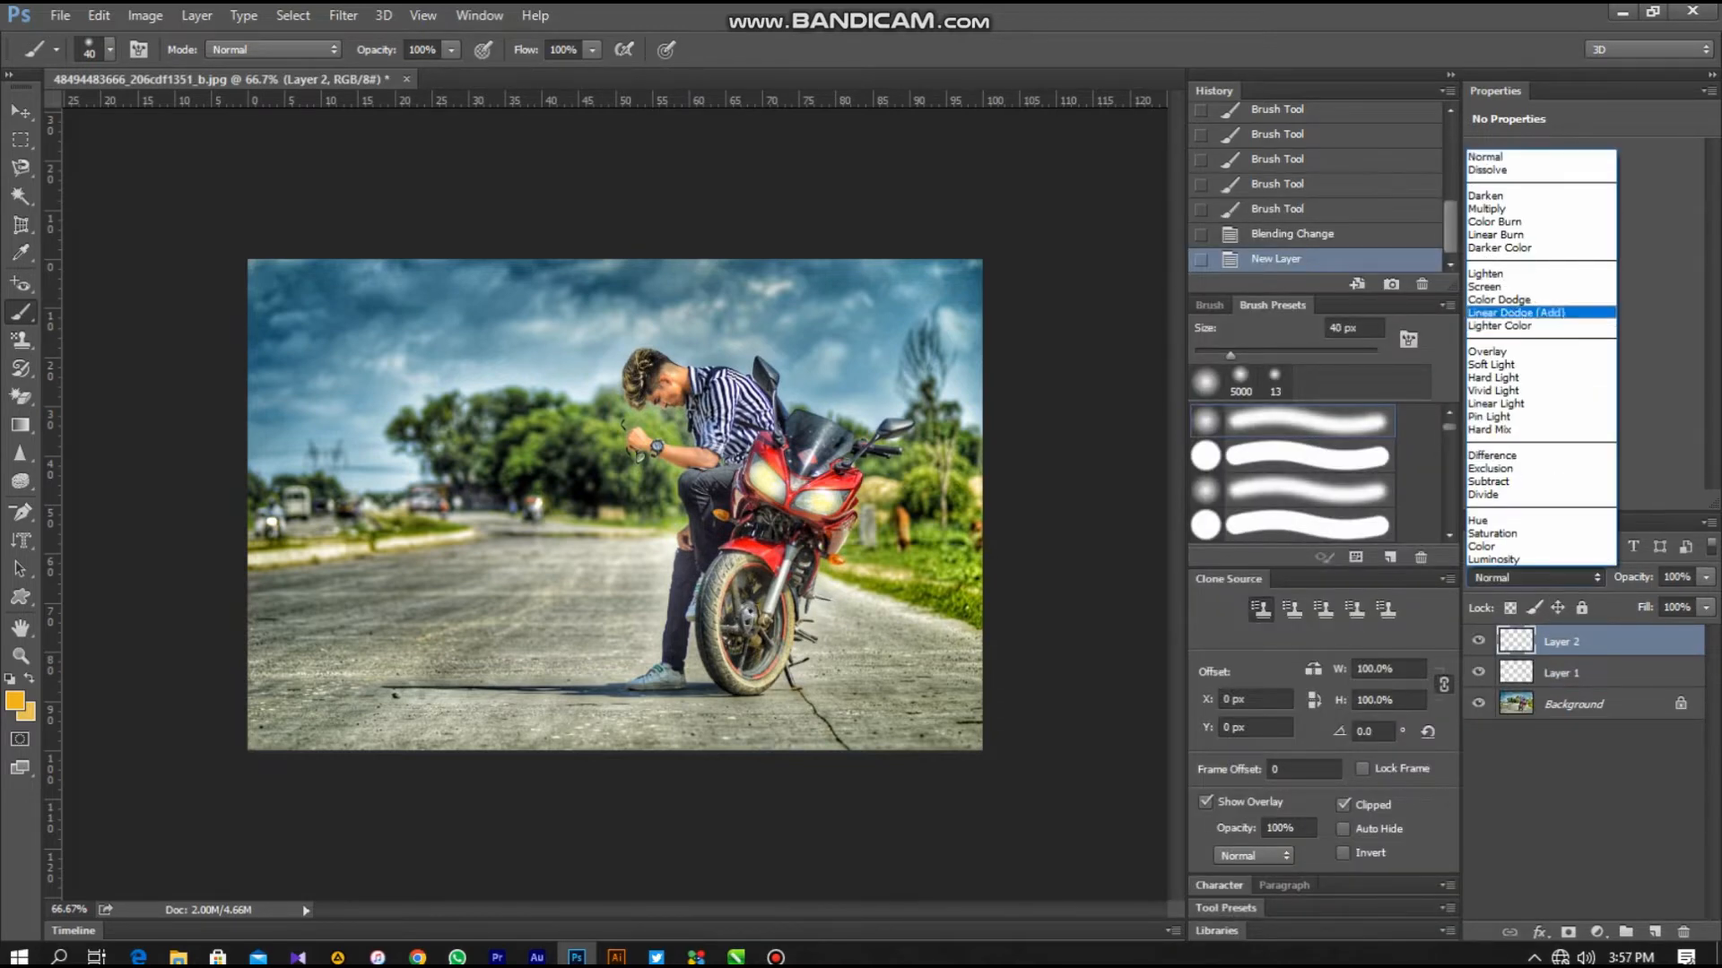
click(1515, 313)
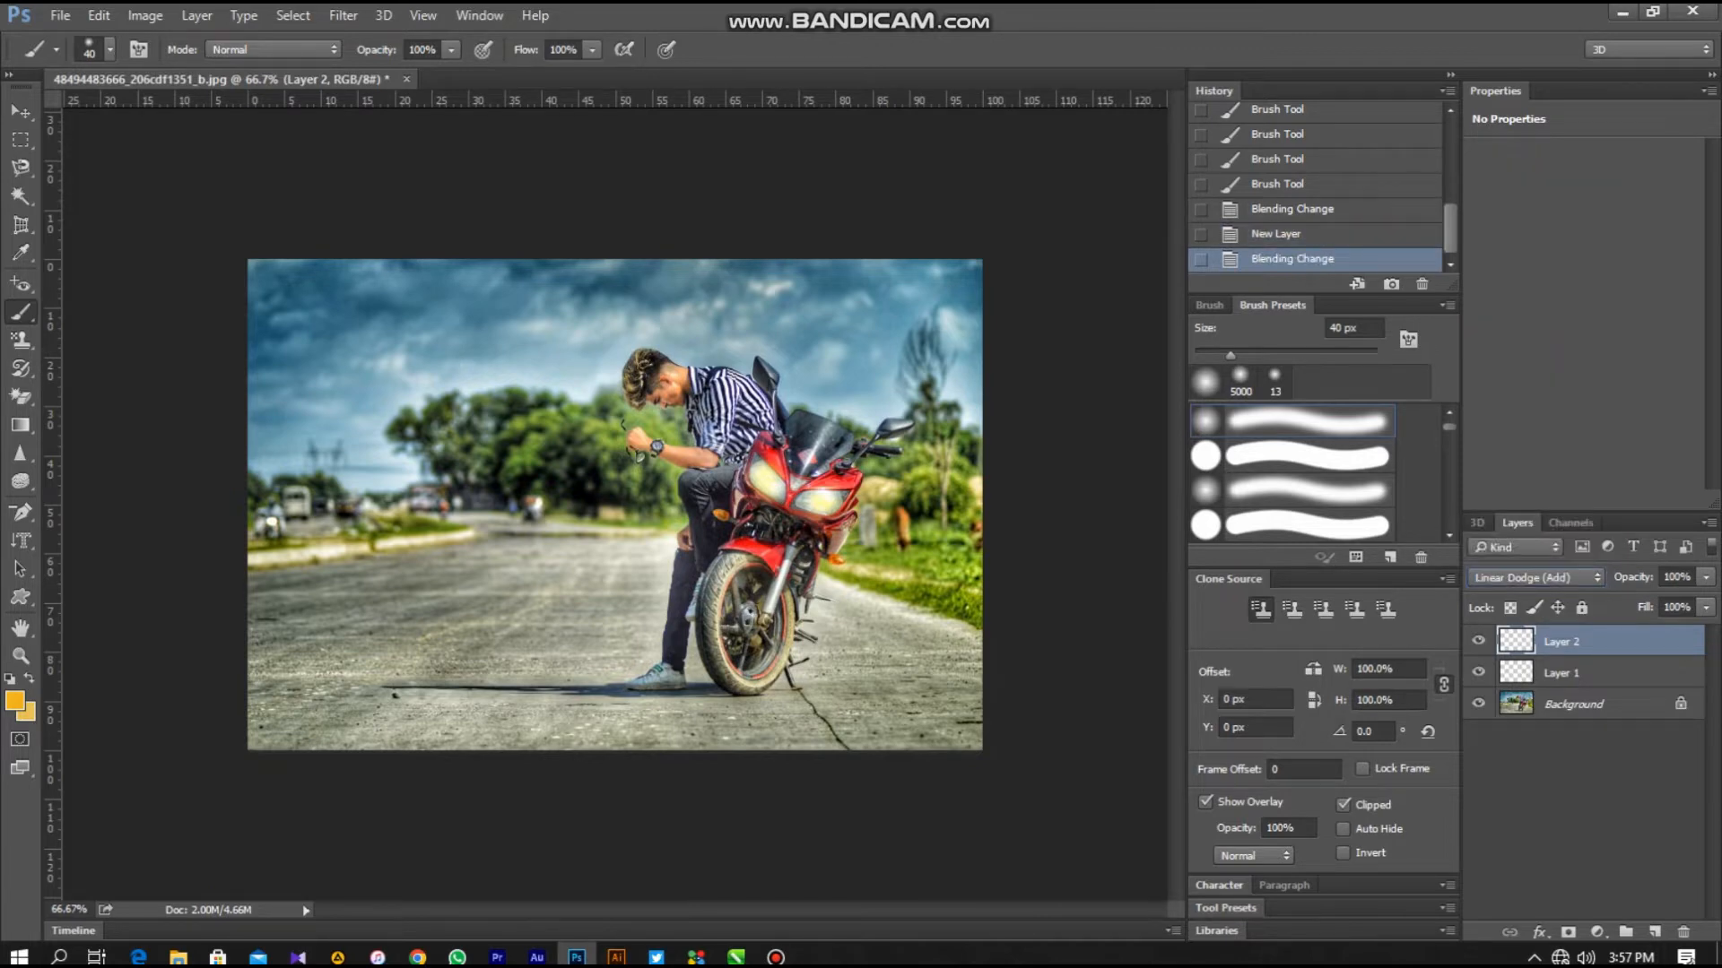
- Turn off Transparency Shapes Layer in the blending options of Layer 2 and apply the layer style
right_click(1596, 643)
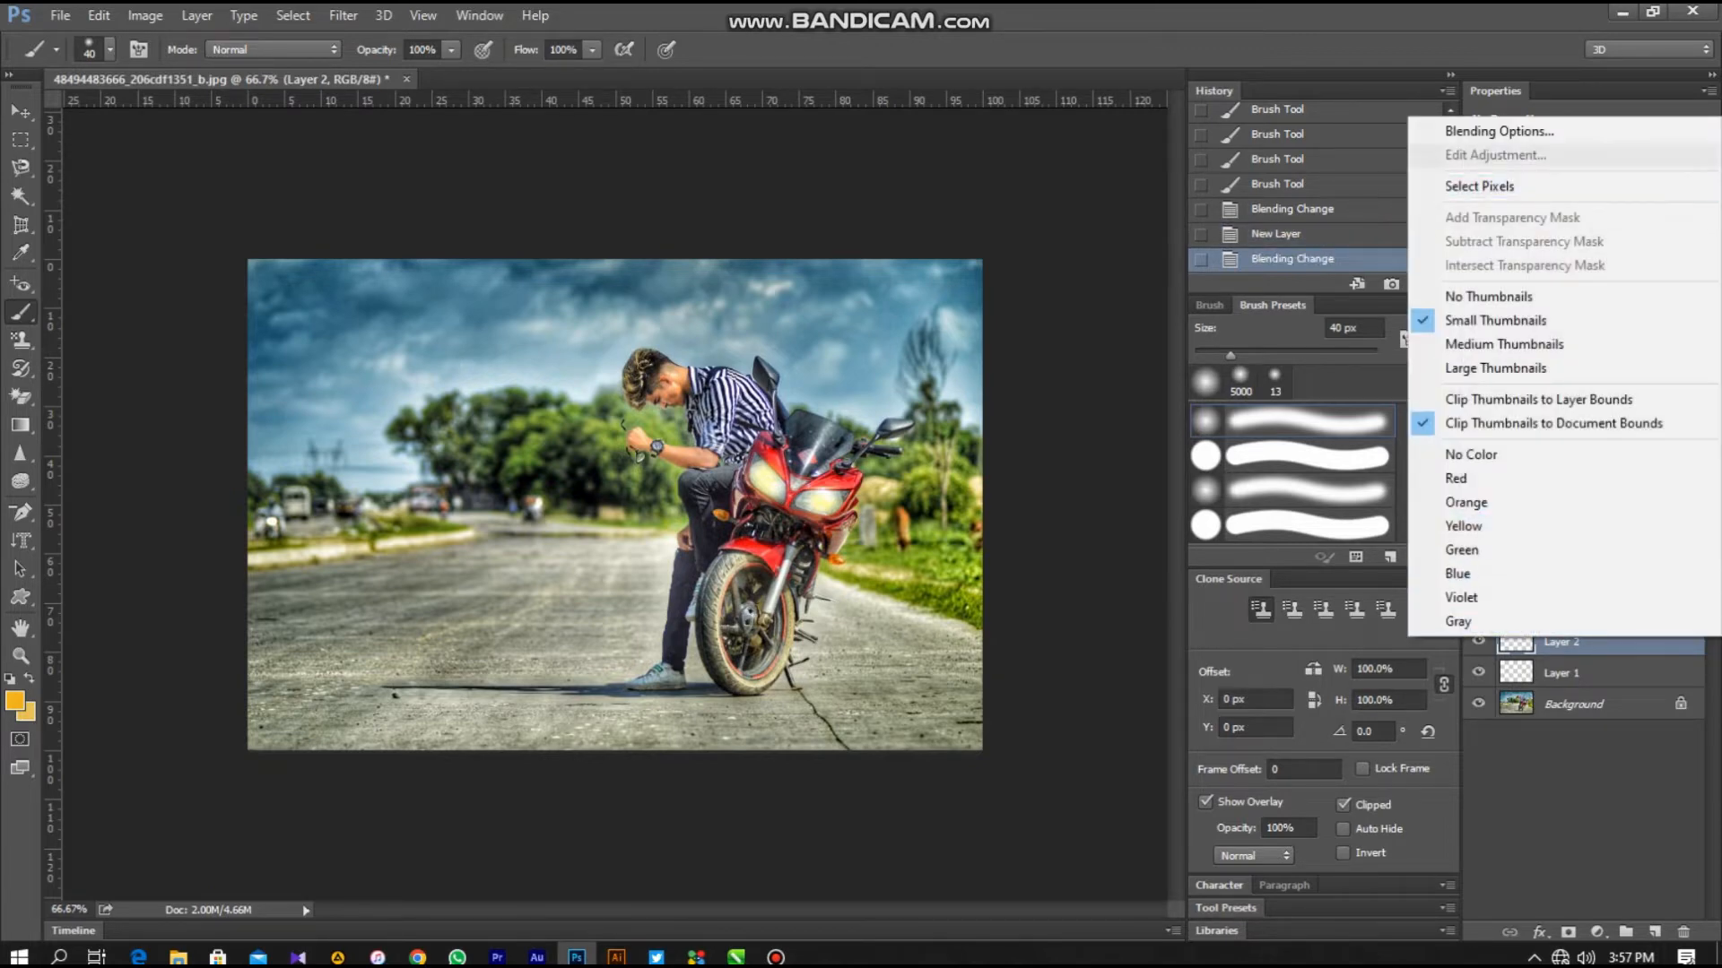
click(1497, 131)
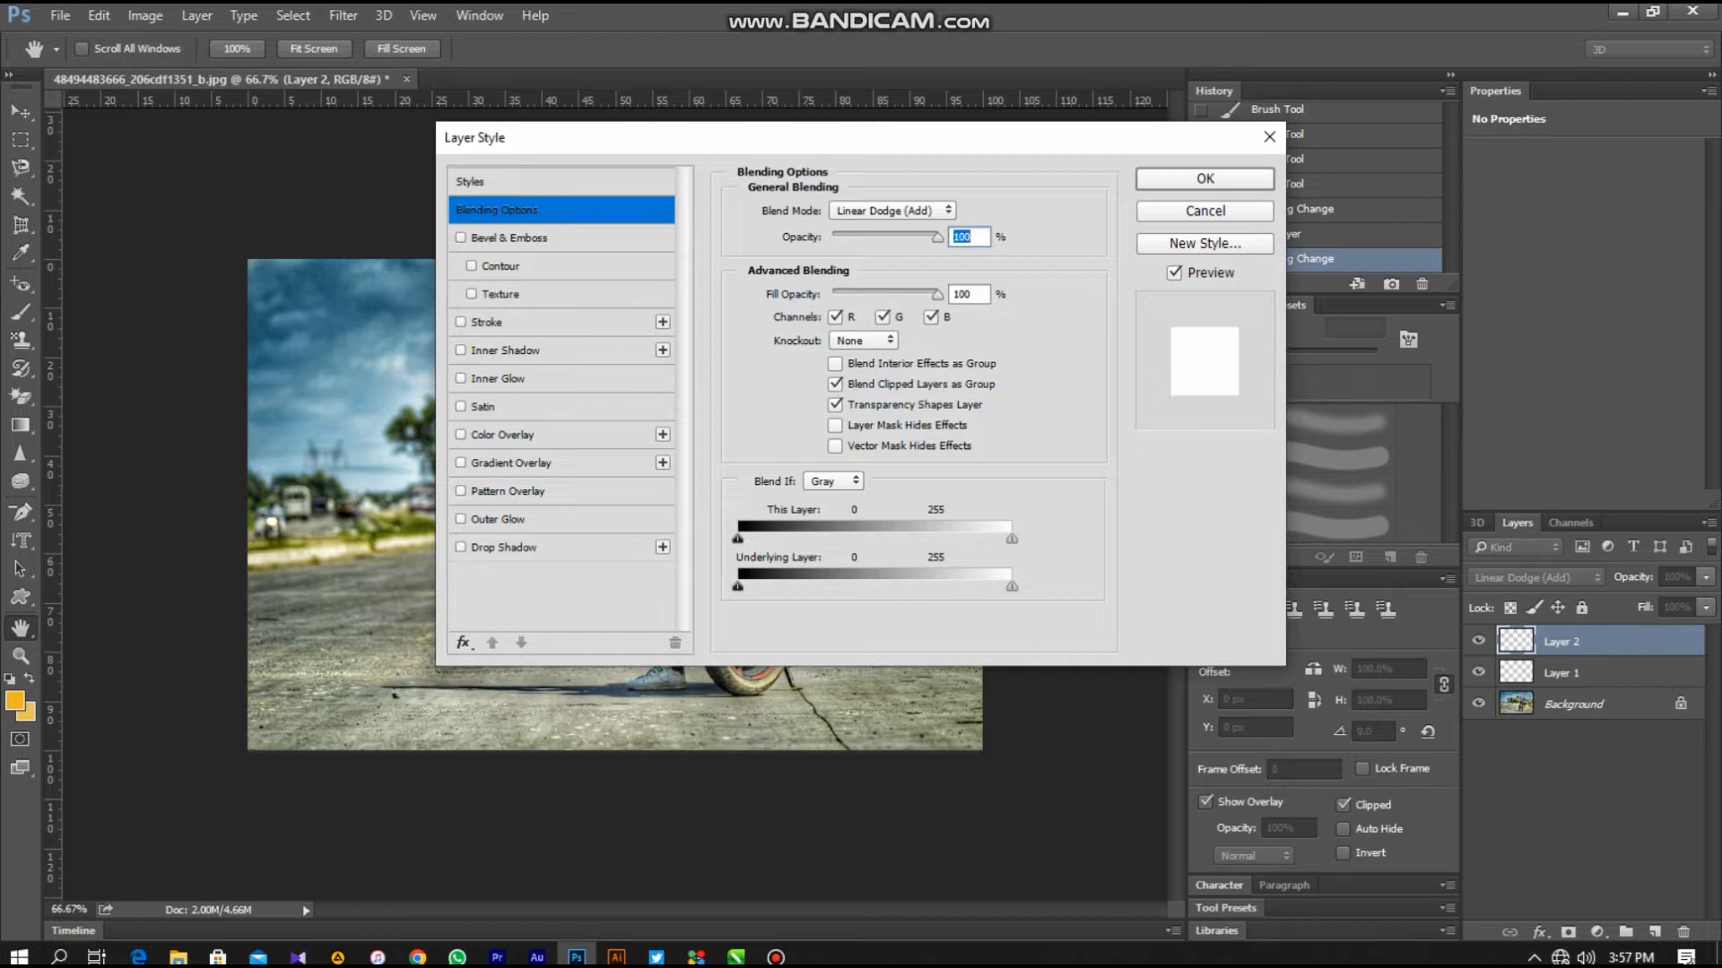
click(836, 405)
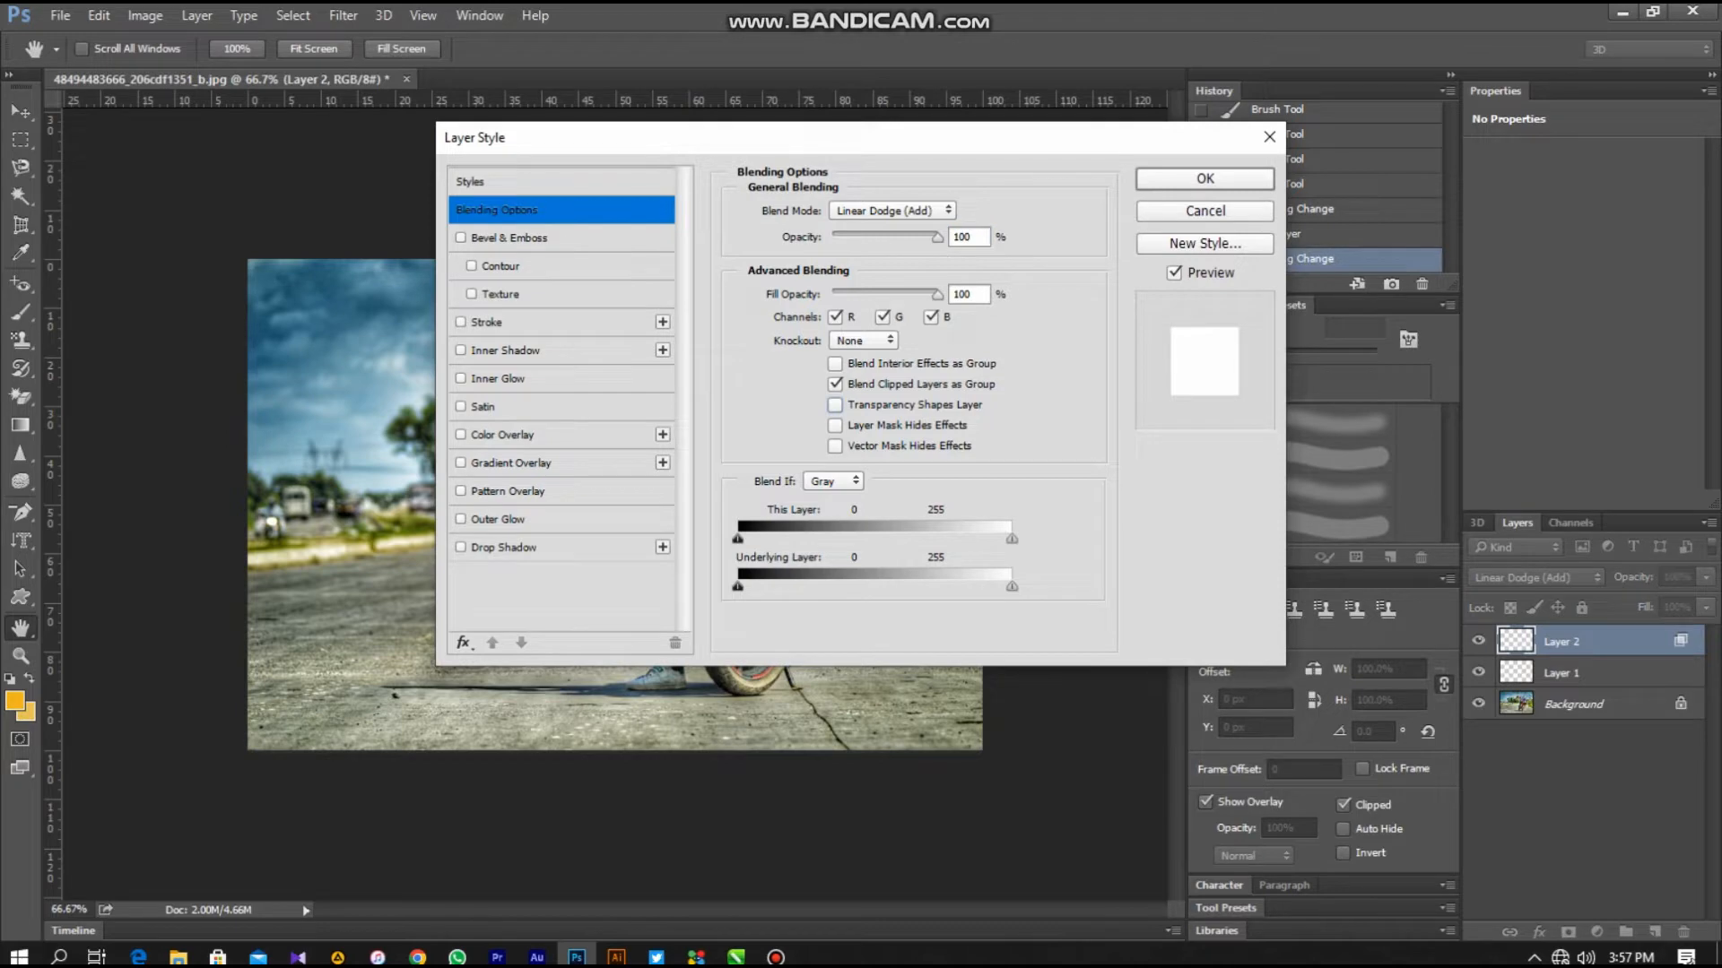
key(Return)
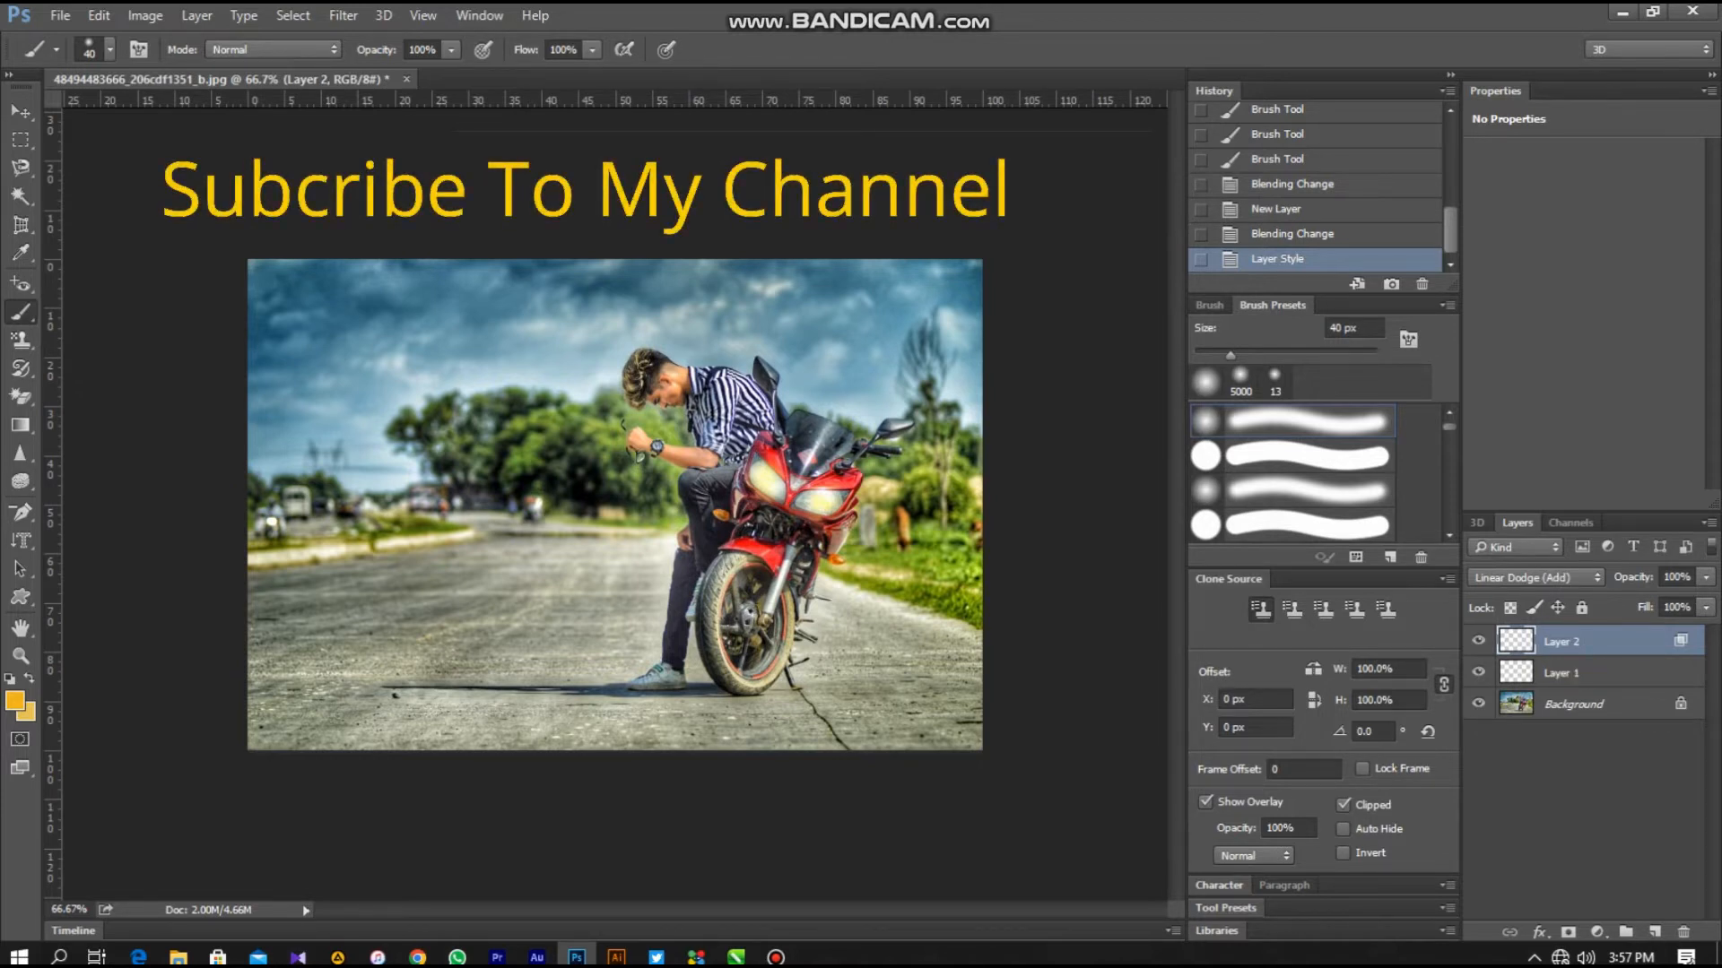
- Duplicate Layer 2 and make Layer 1 the active layer
key(ctrl+j)
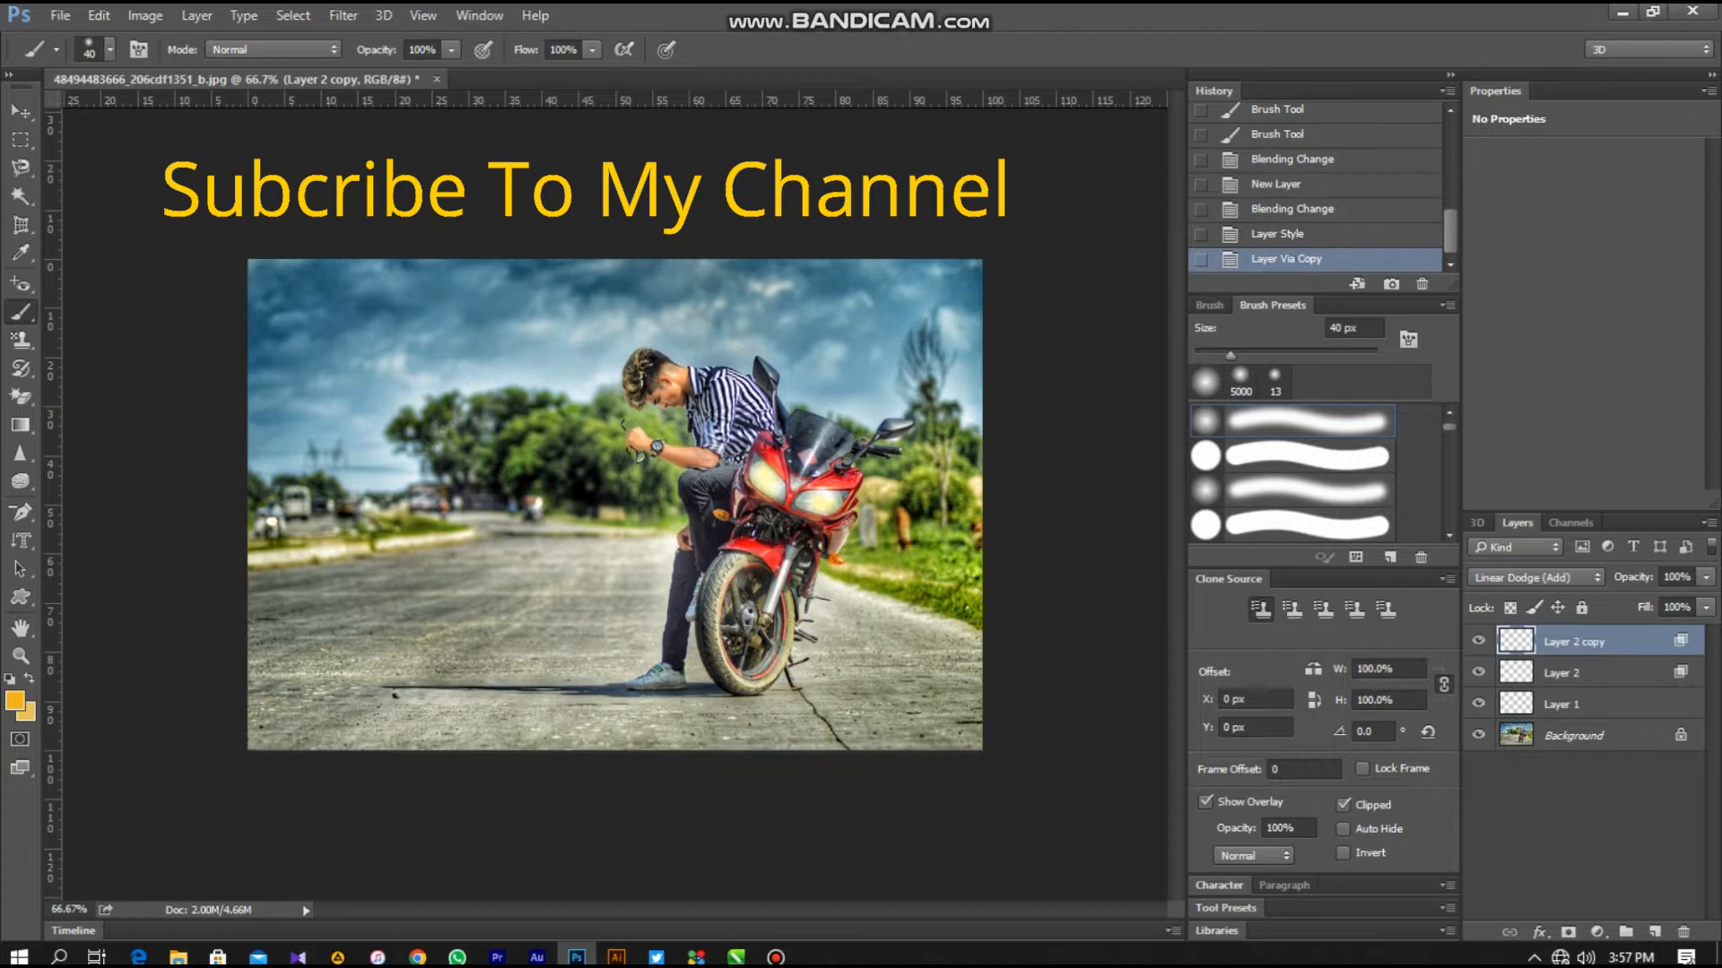
right_click(1587, 703)
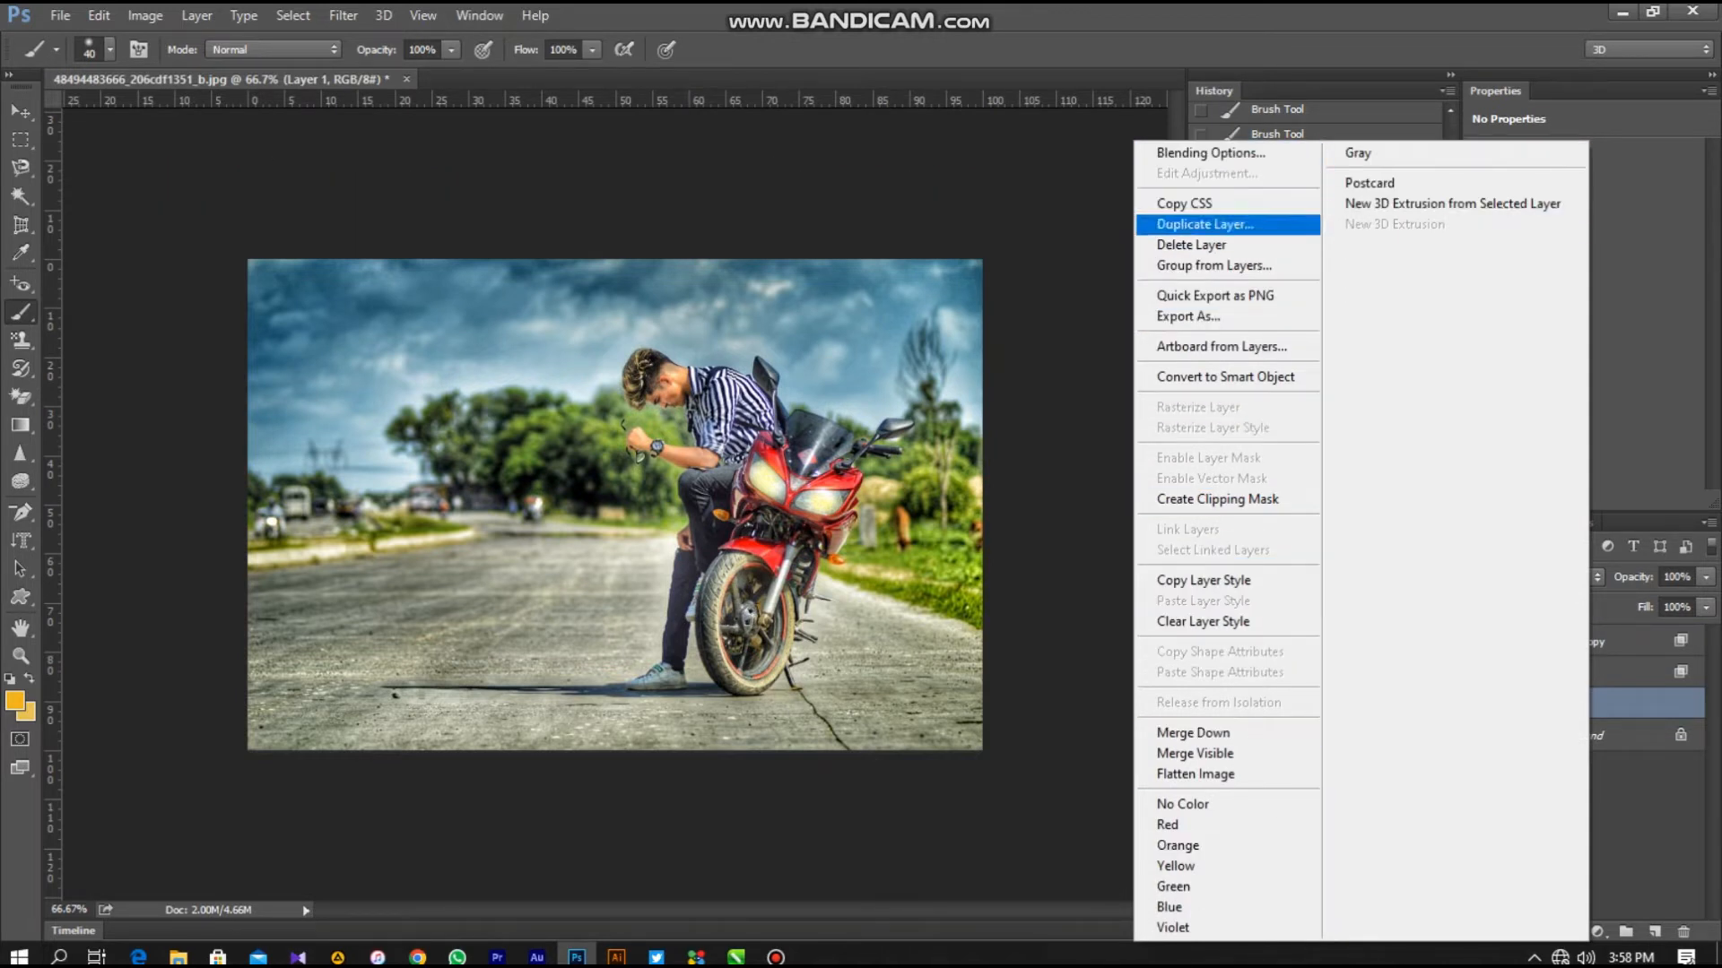
key(Escape)
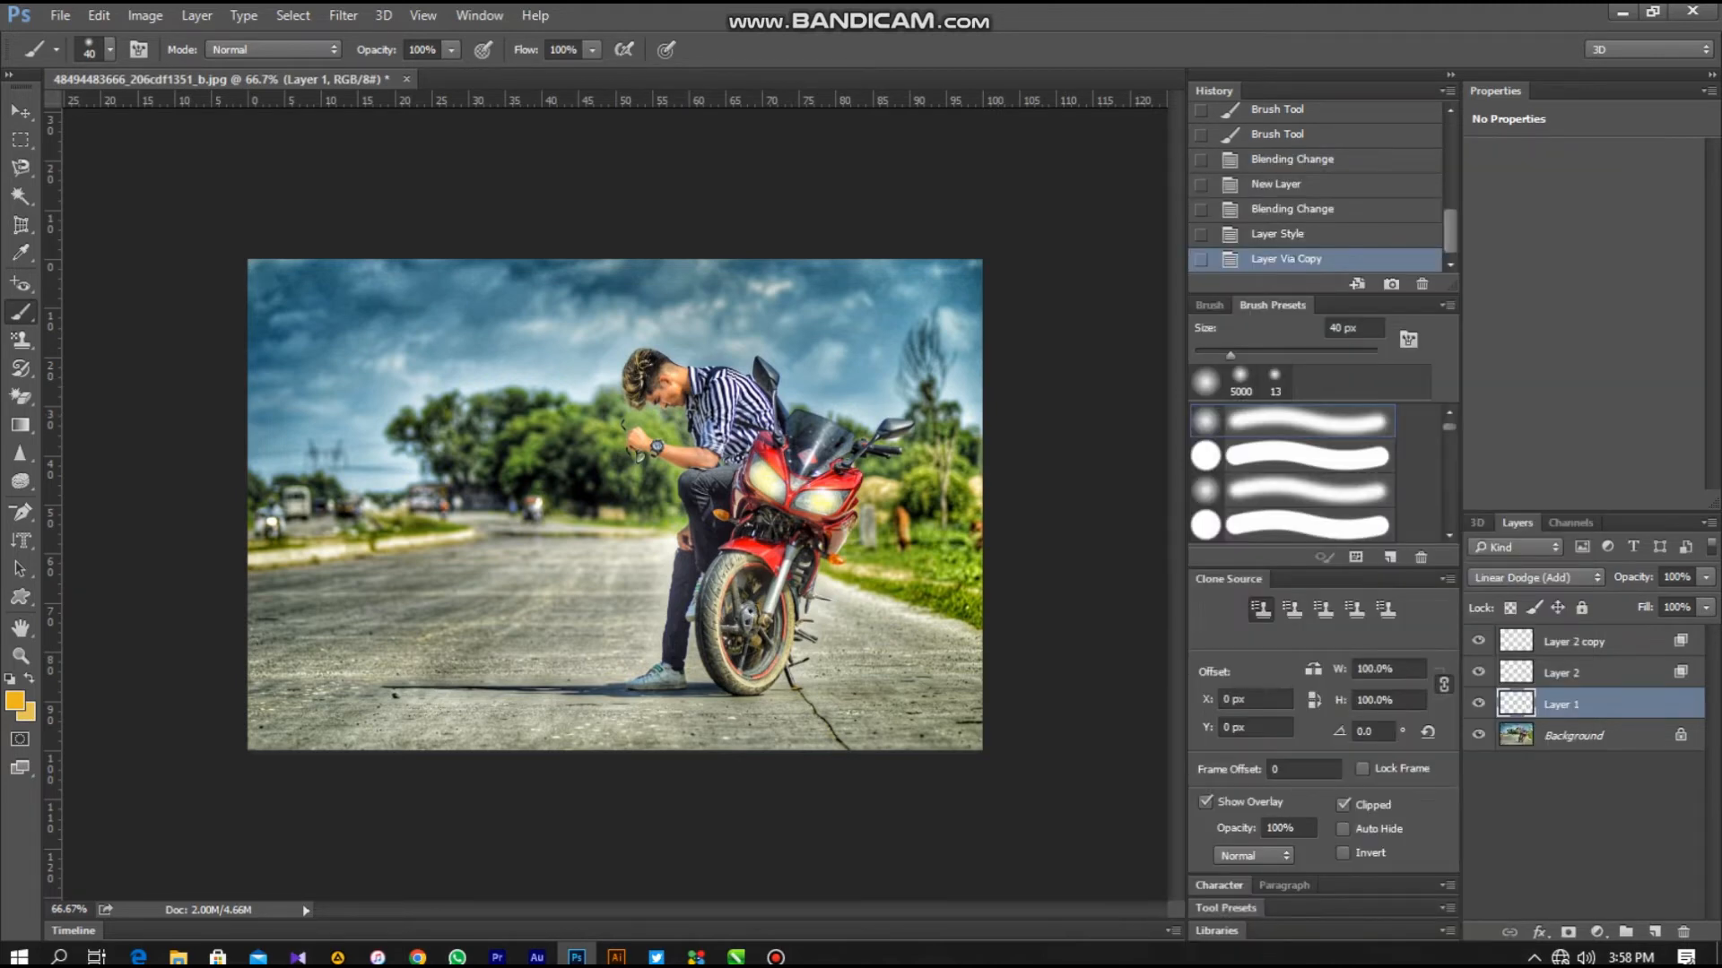
- Duplicate Layer 1
right_click(1592, 704)
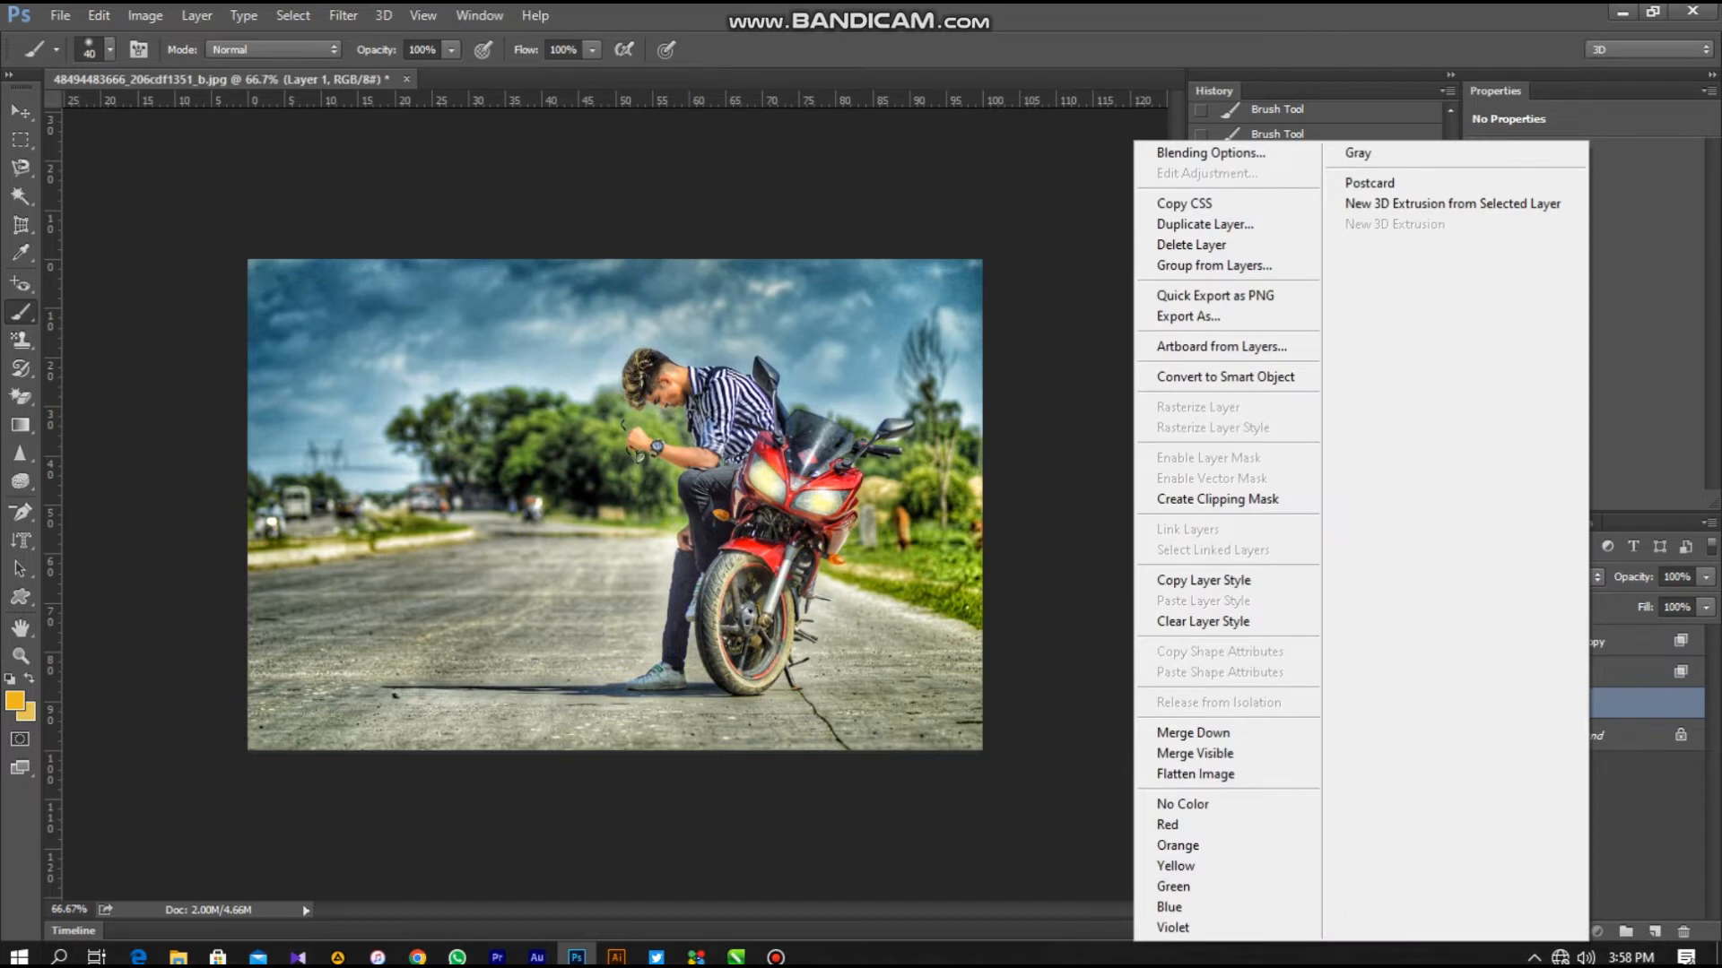
key(Escape)
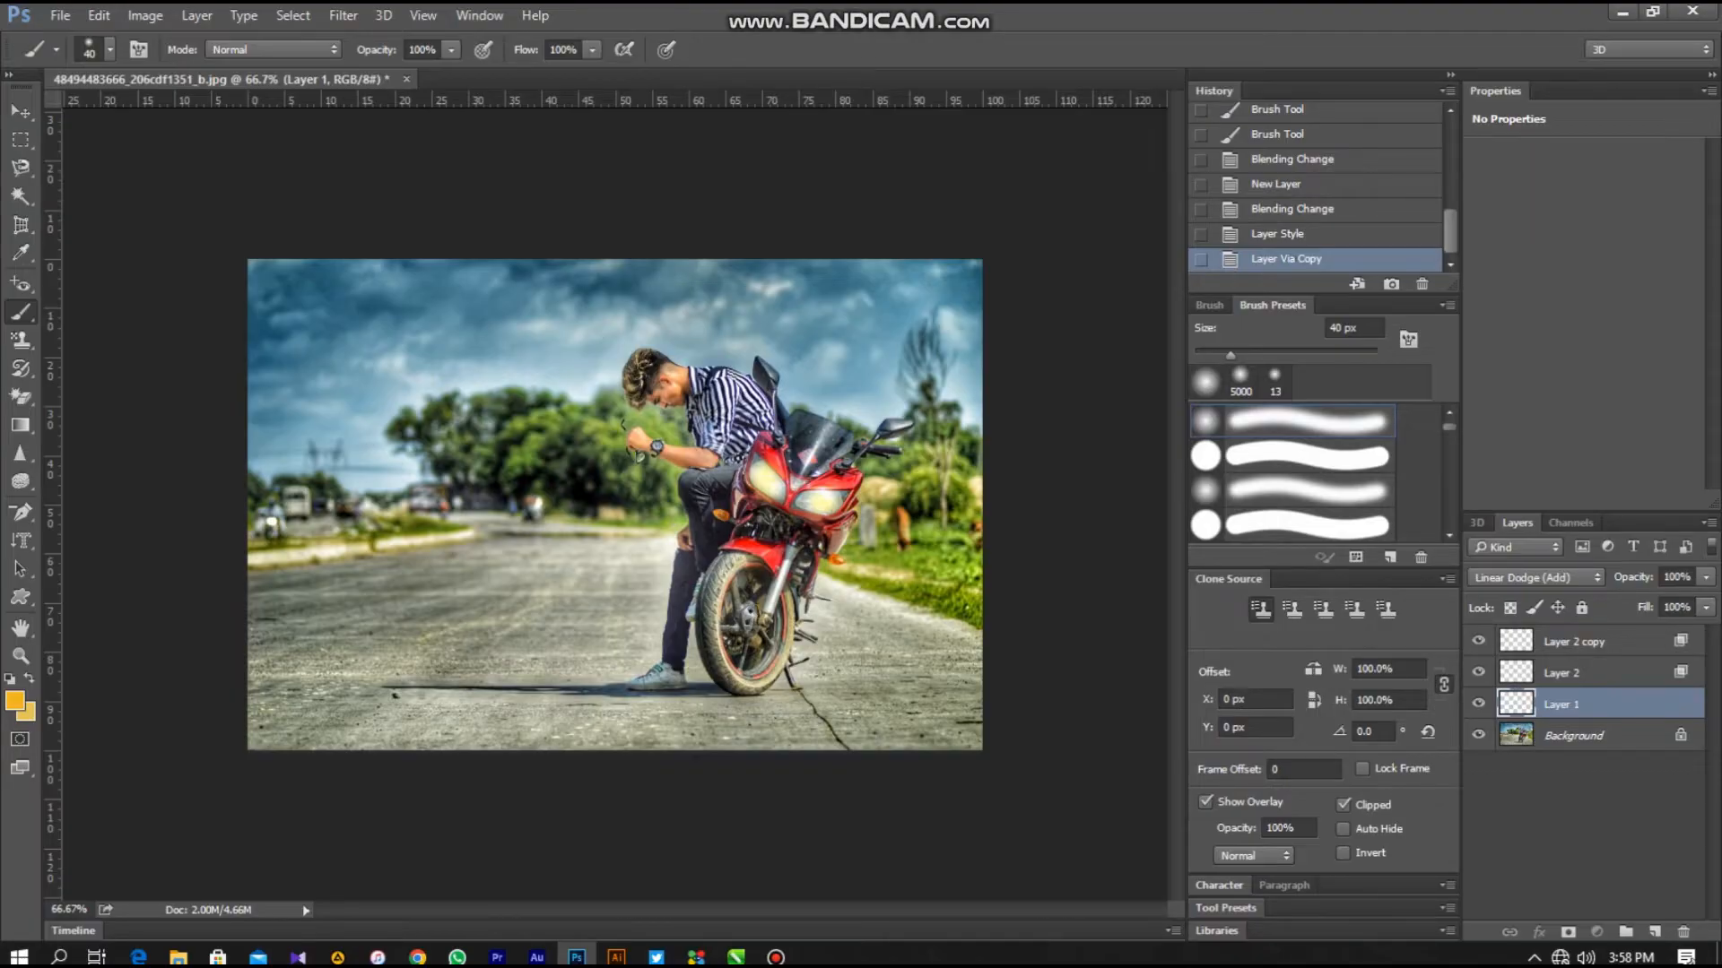
key(ctrl+j)
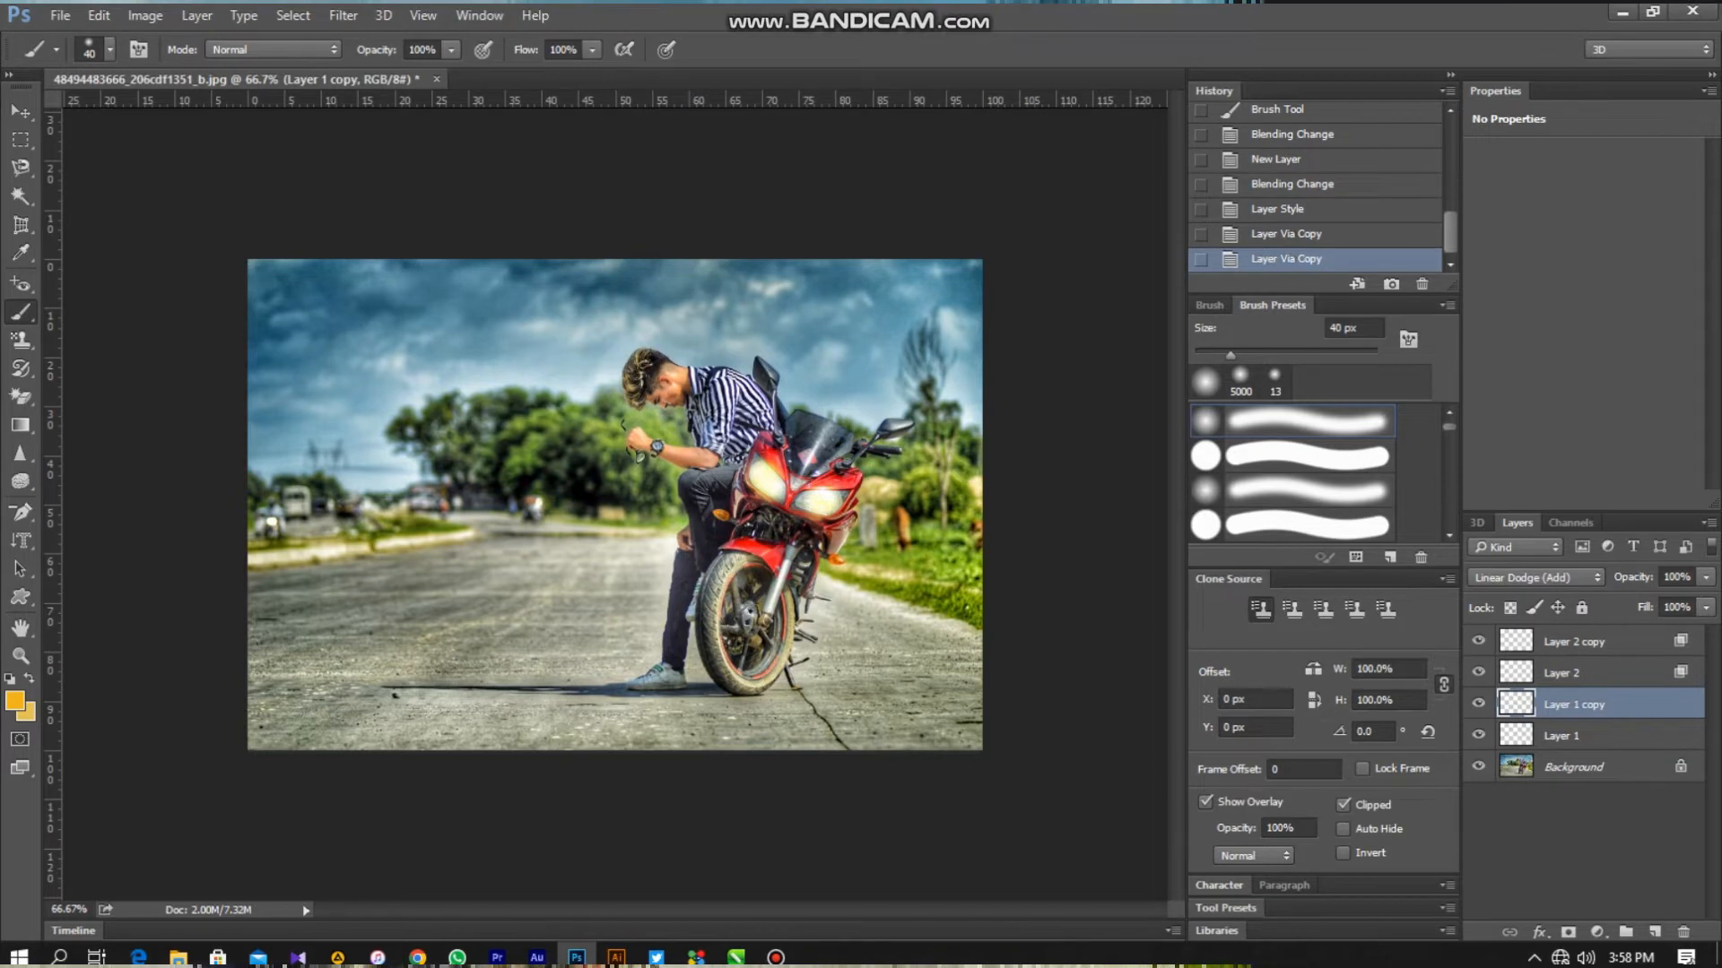
- Make Layer 2 copy the active layer and paint an orange glow over the motorcycle's right headlight with the 40 px brush
right_click(1515, 640)
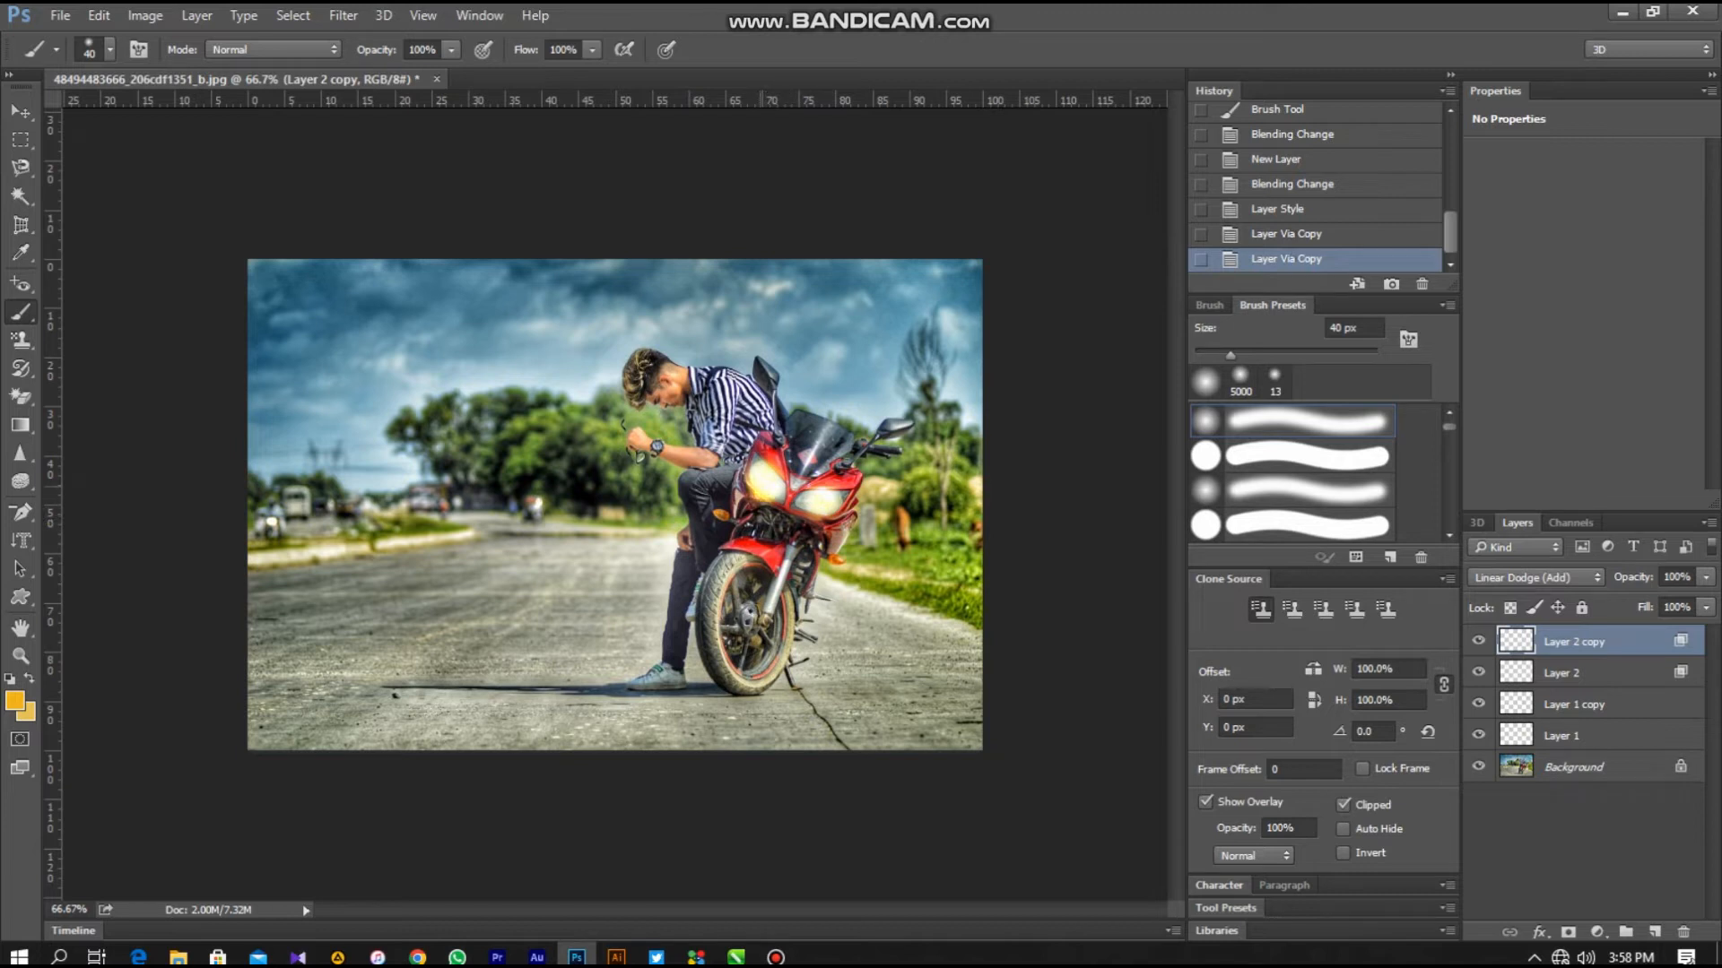
click(818, 507)
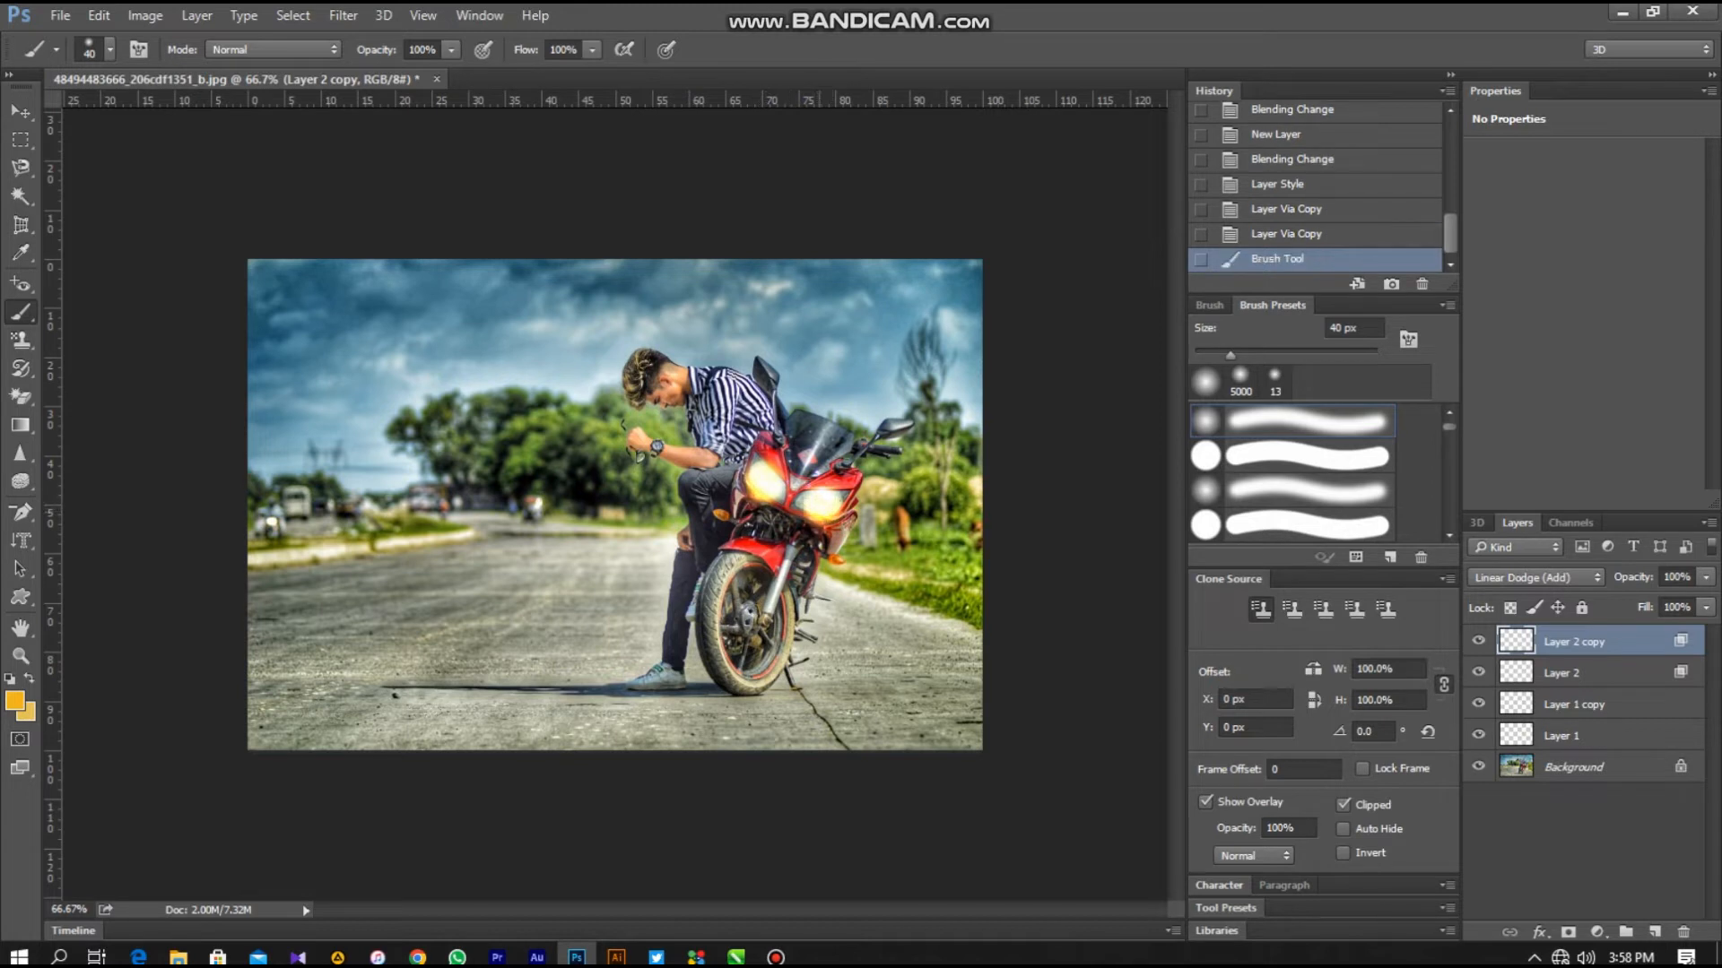
click(818, 502)
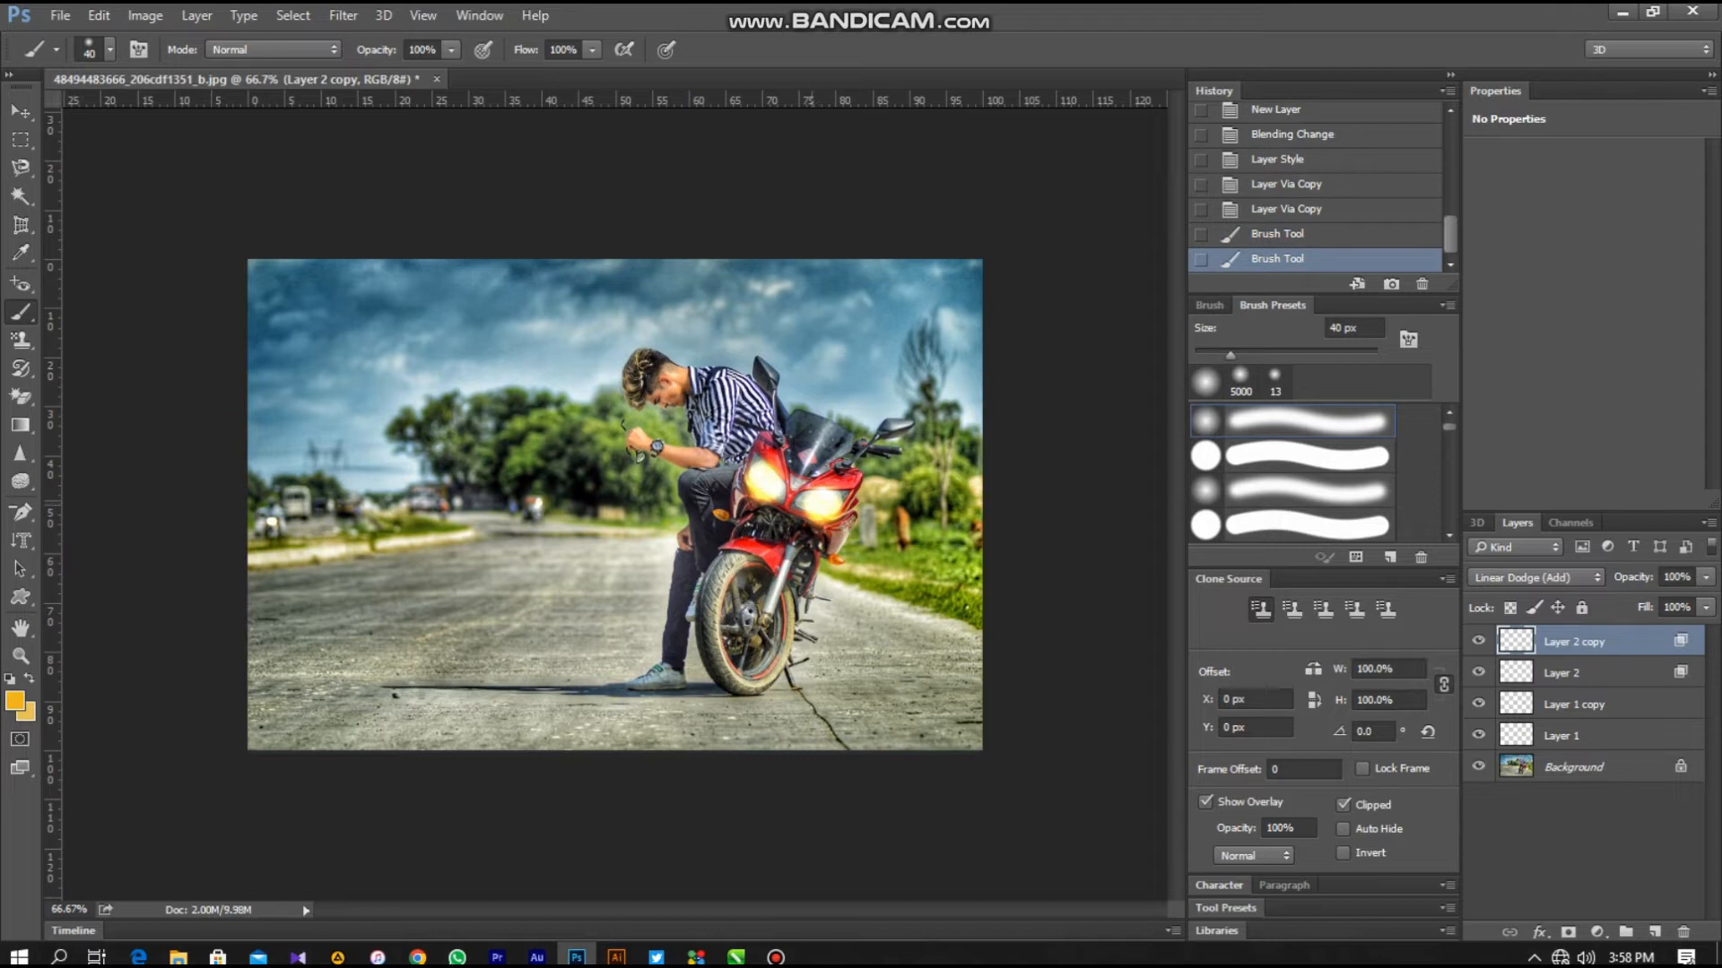
click(812, 495)
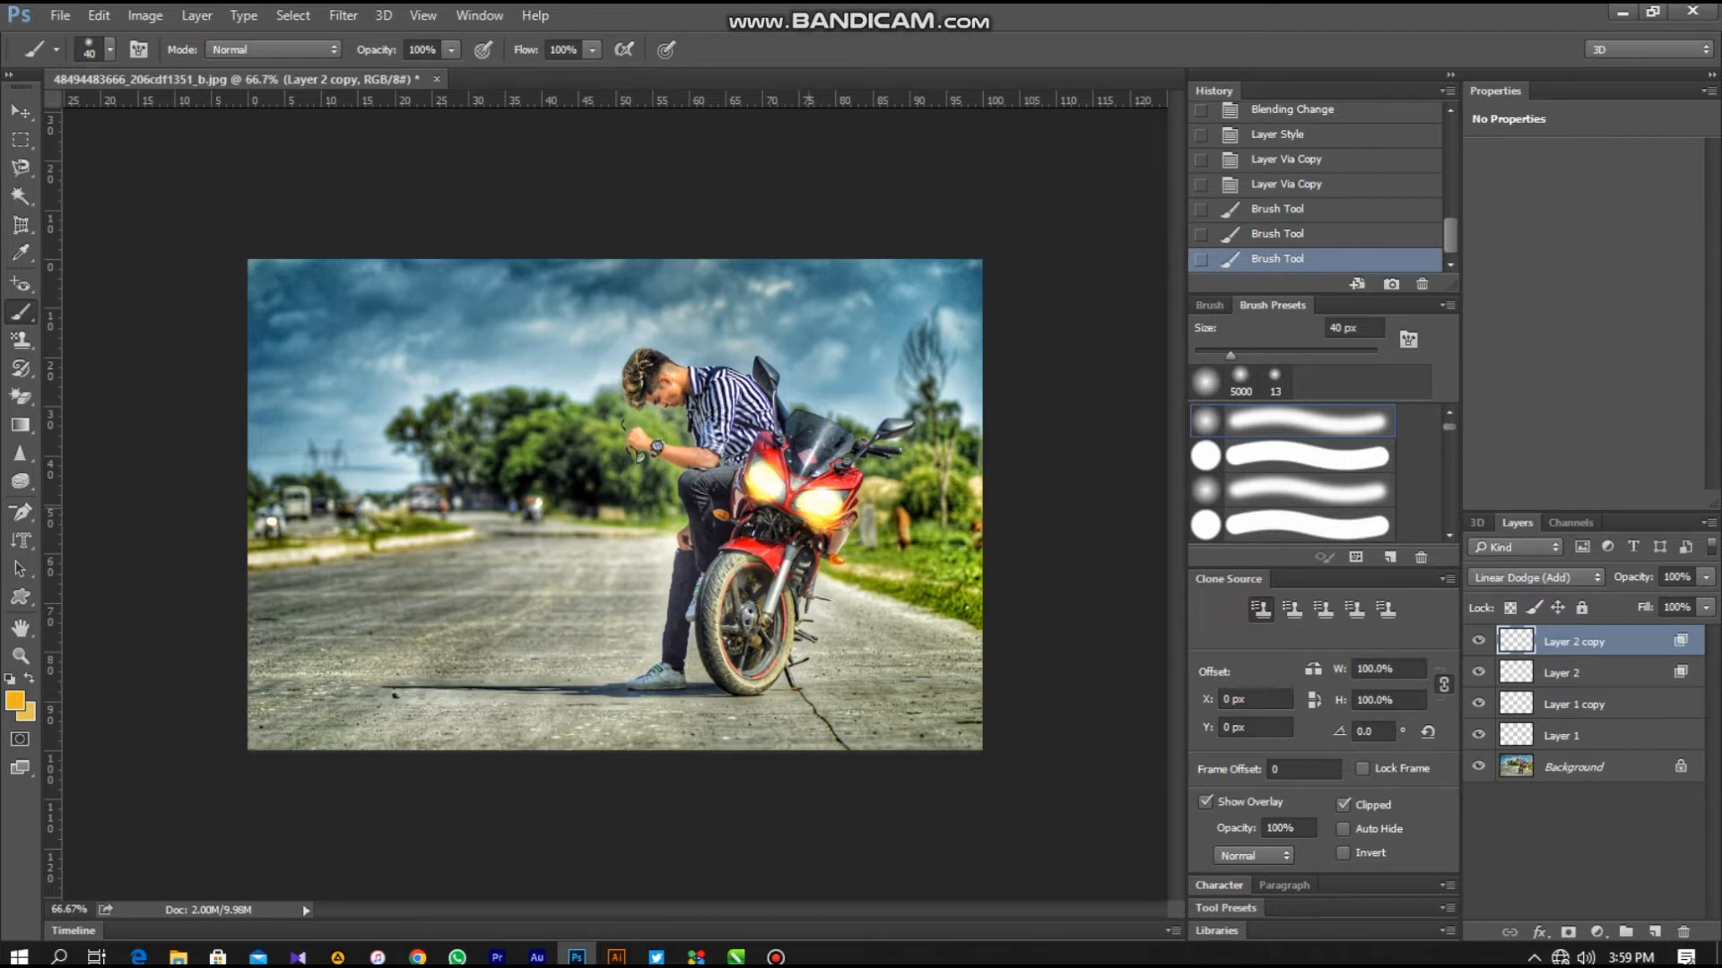
mouse_move(798, 508)
mouse_down()
mouse_move(746, 487)
mouse_move(832, 499)
mouse_up()
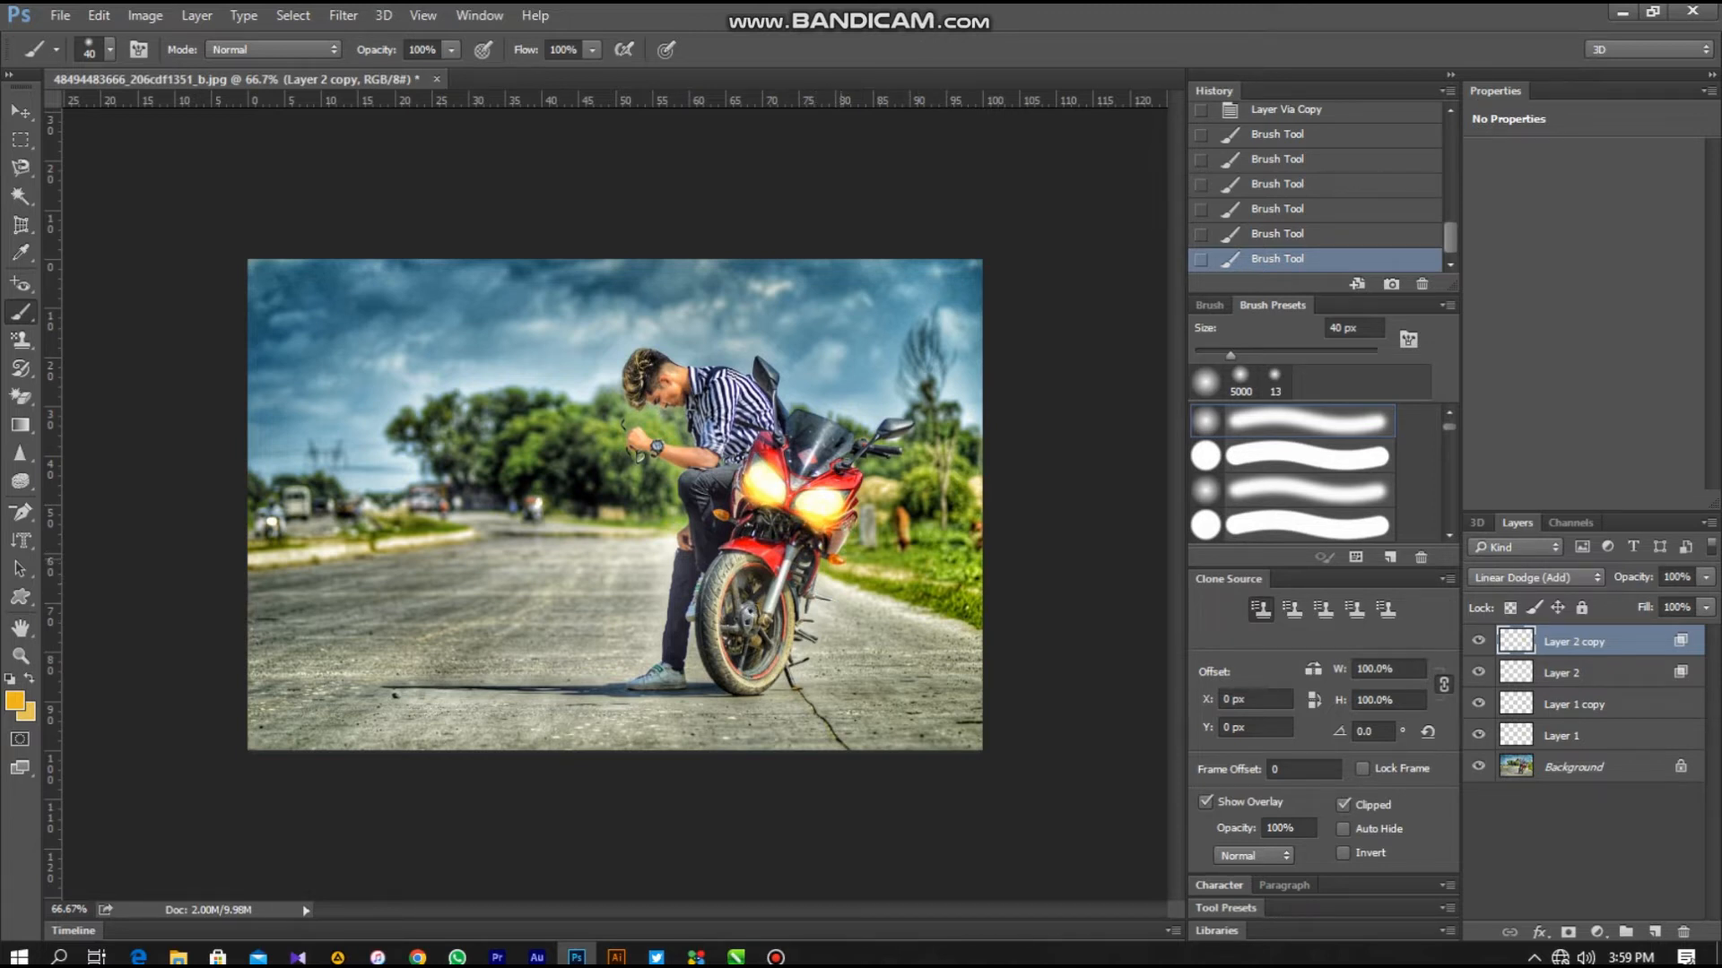
- Dab orange glow on the fairing below the right headlight on Layer 2 copy
click(823, 554)
click(822, 556)
click(814, 553)
click(807, 554)
click(807, 554)
click(815, 539)
click(815, 538)
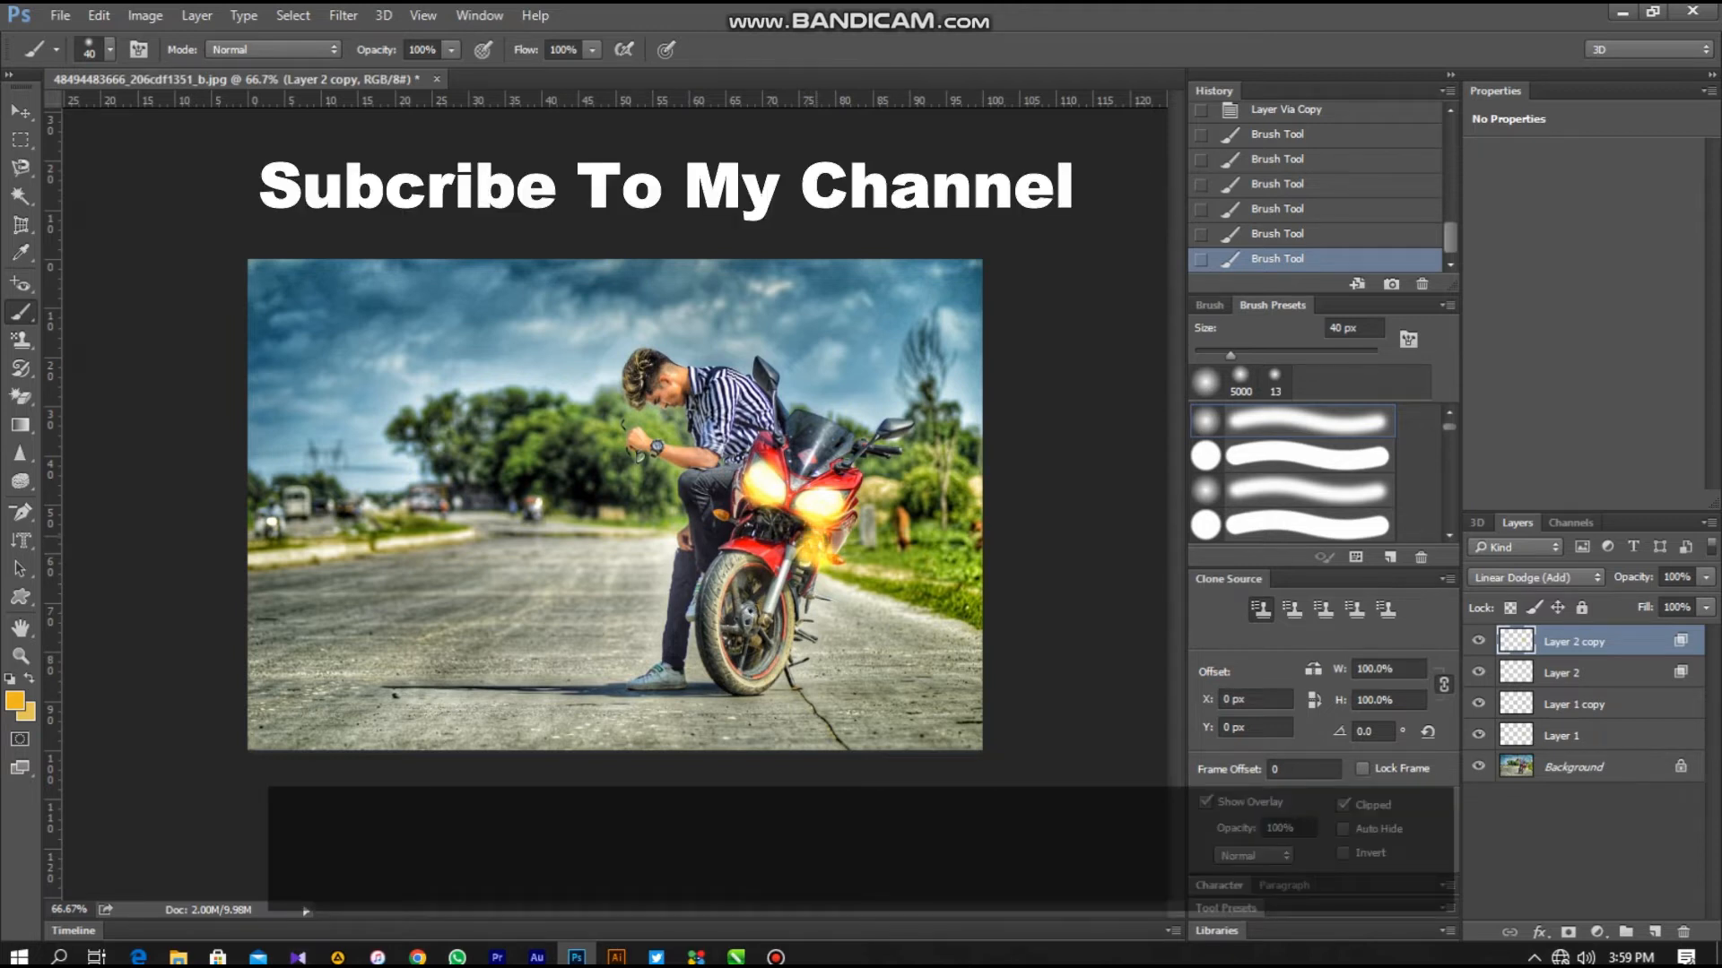
- Paint orange glow along the fairing below and beside the left headlight on Layer 2 copy
click(761, 511)
click(755, 513)
click(750, 518)
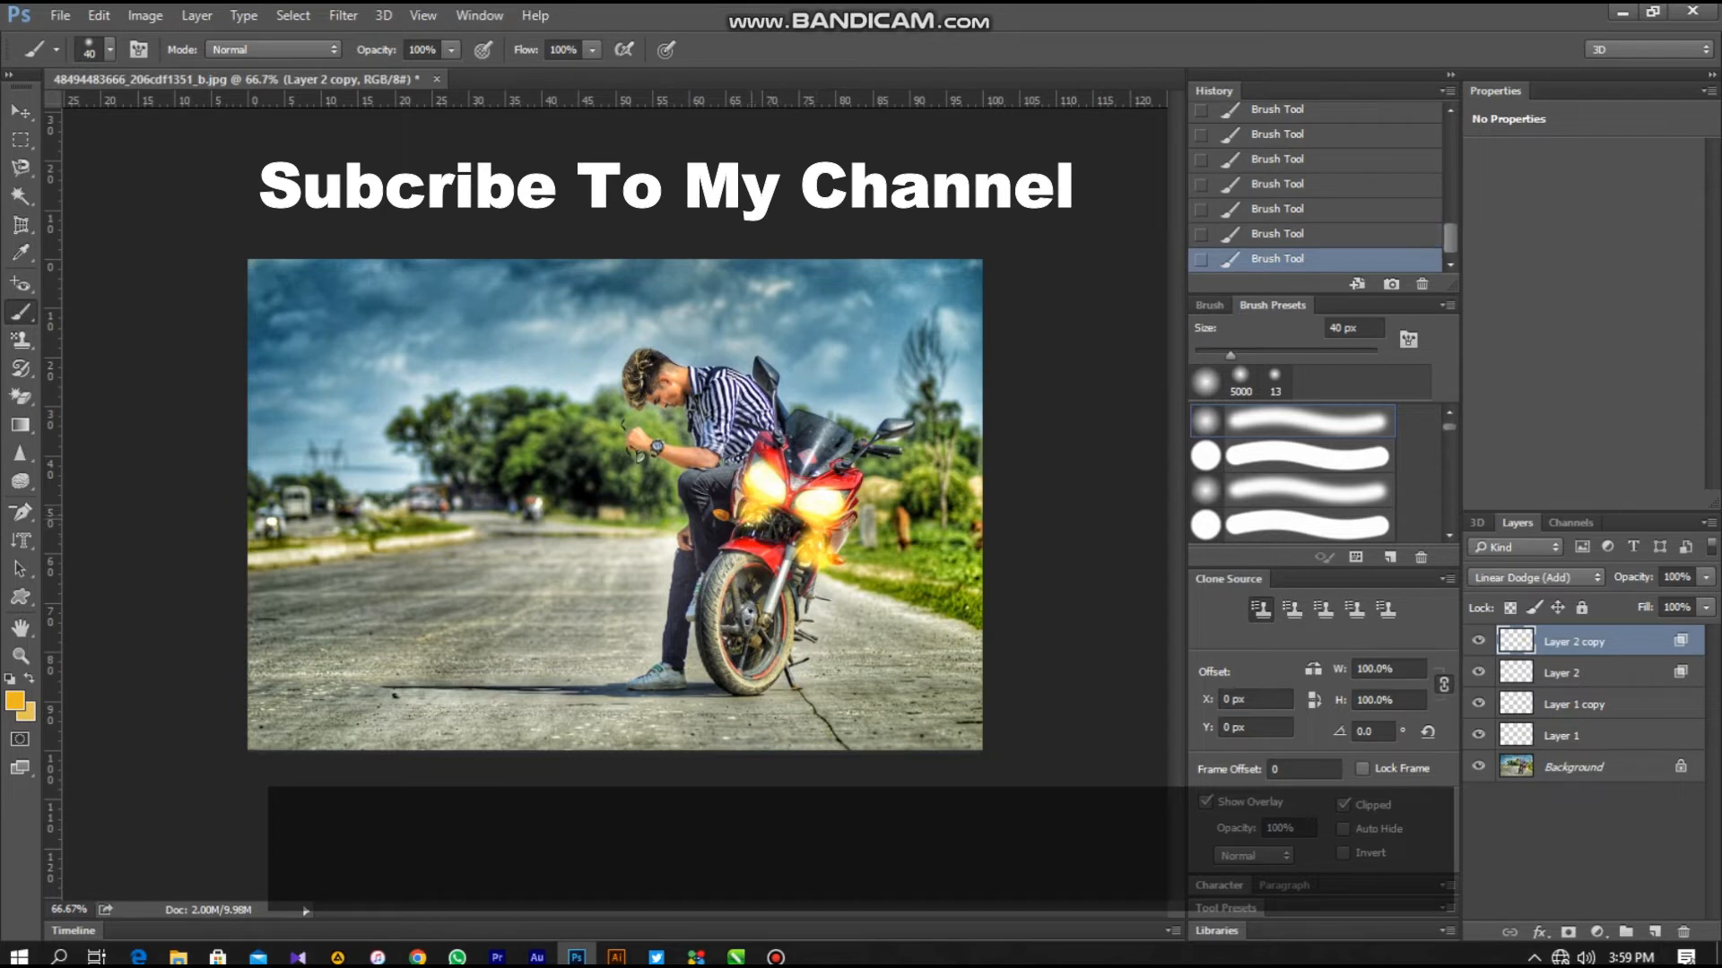
click(749, 523)
click(747, 523)
click(749, 528)
drag(743, 499, 737, 522)
- Erase the orange spill below the right headlight on Layer 2 copy with the 13 px Eraser tool
right_click(20, 311)
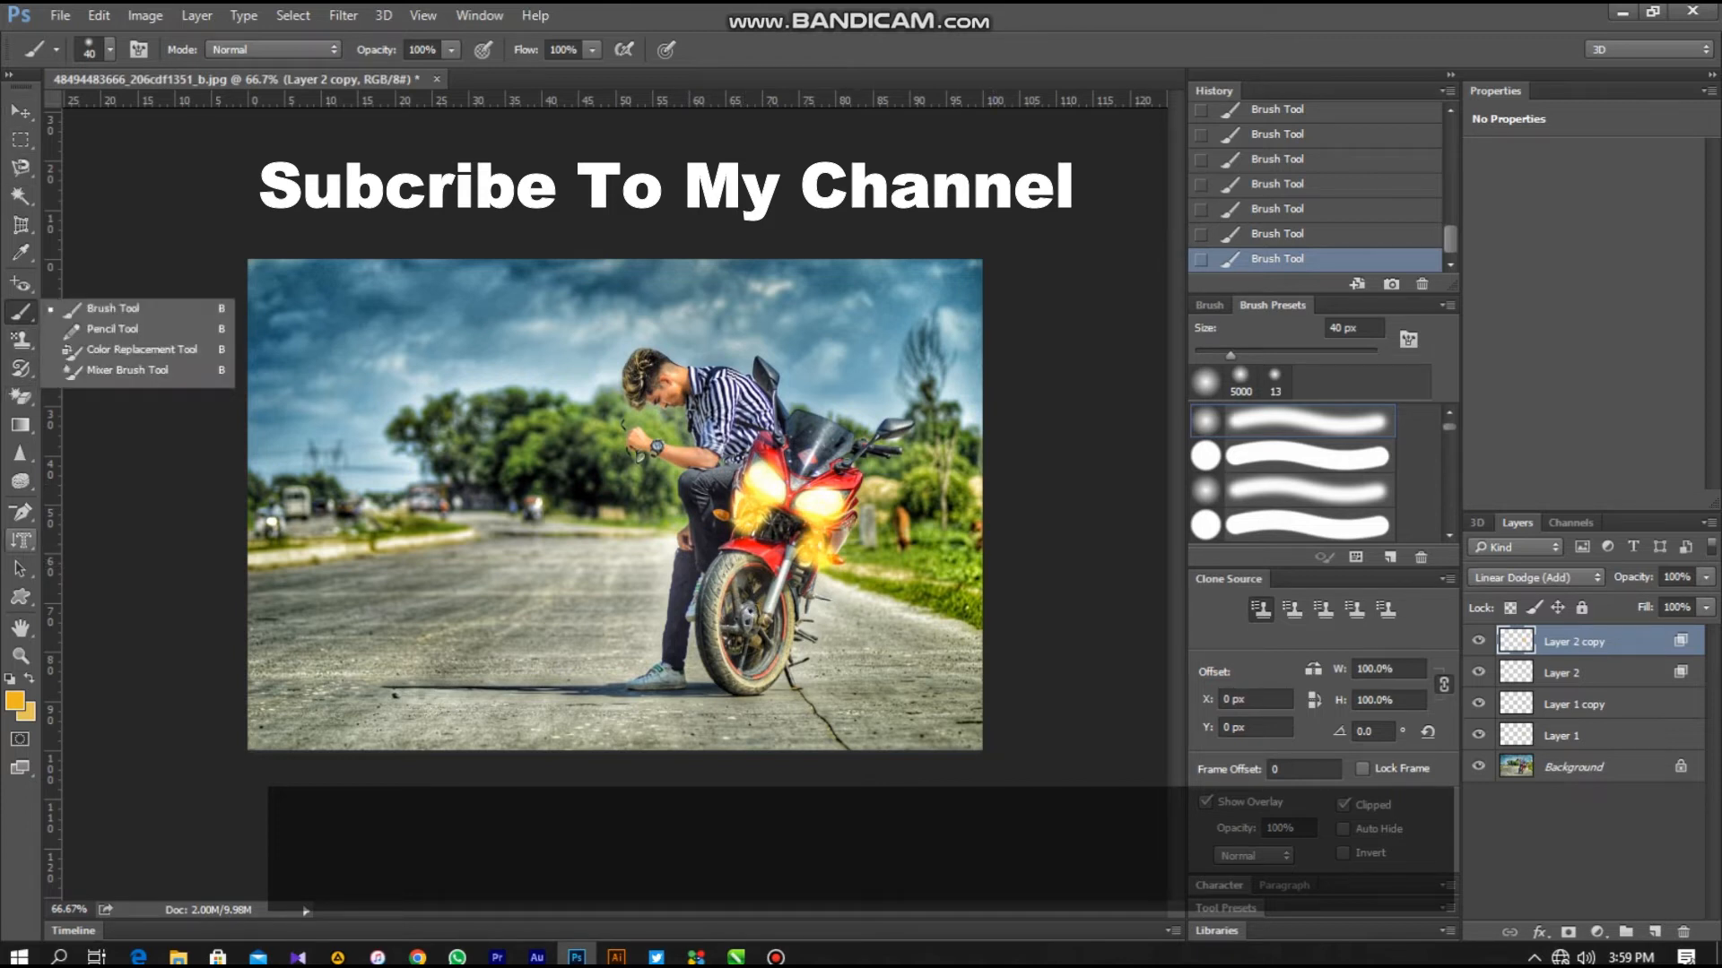
right_click(19, 483)
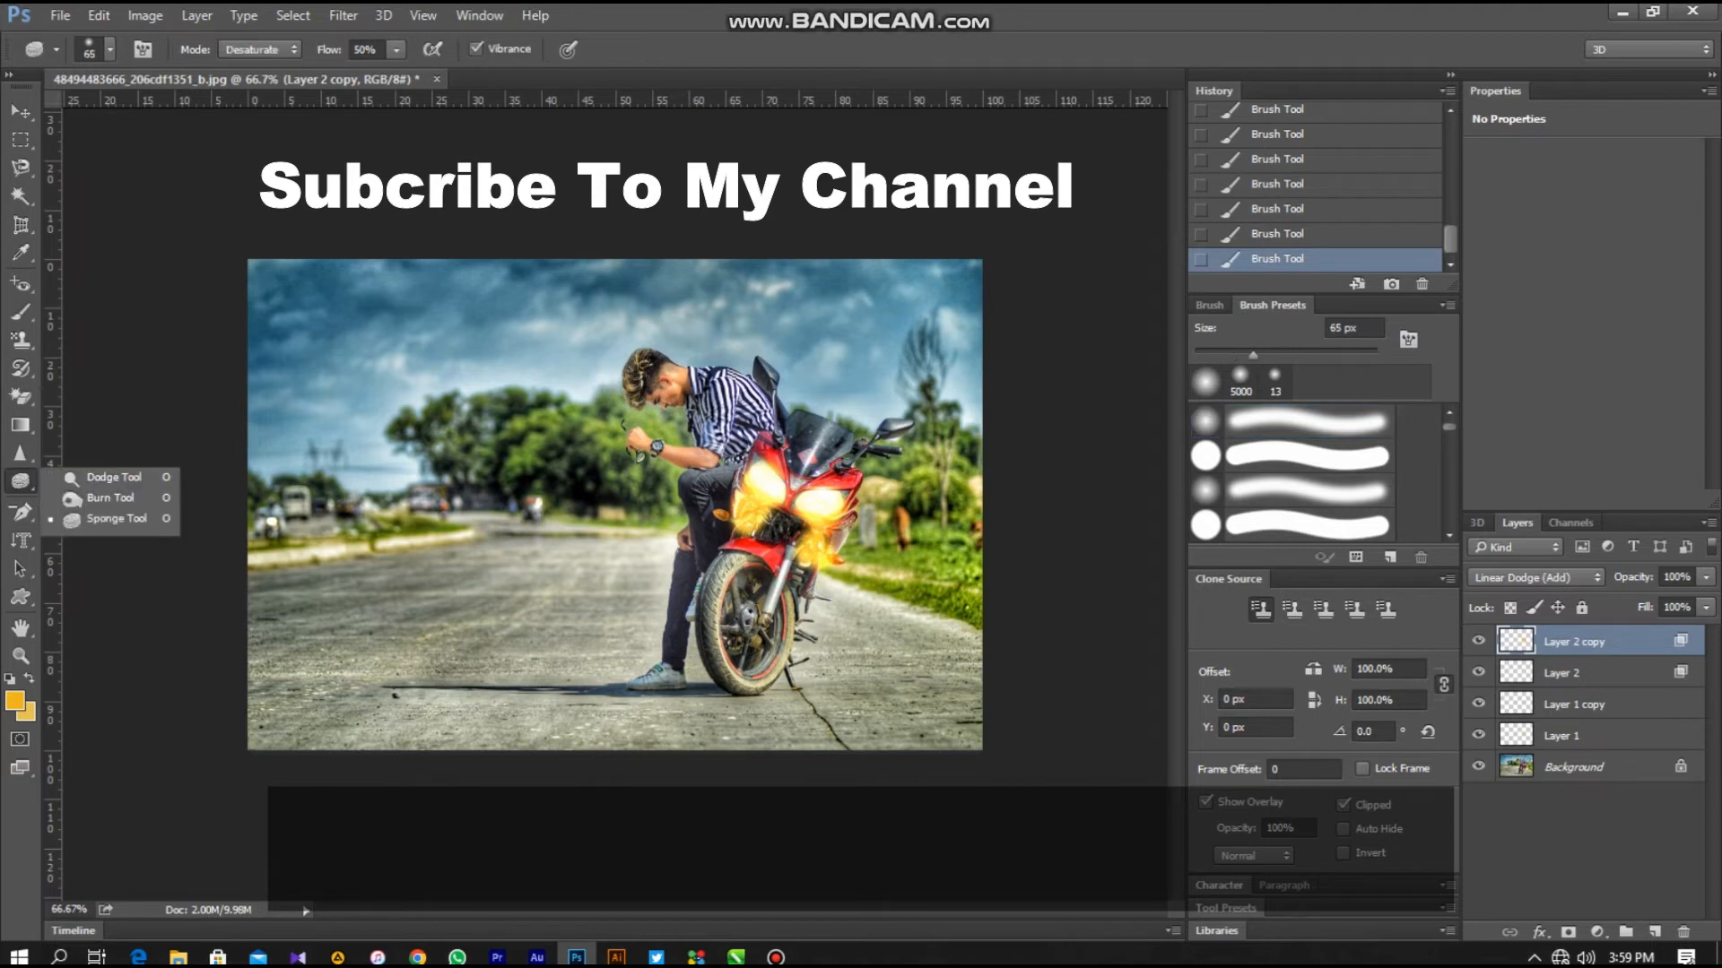
right_click(20, 482)
right_click(20, 453)
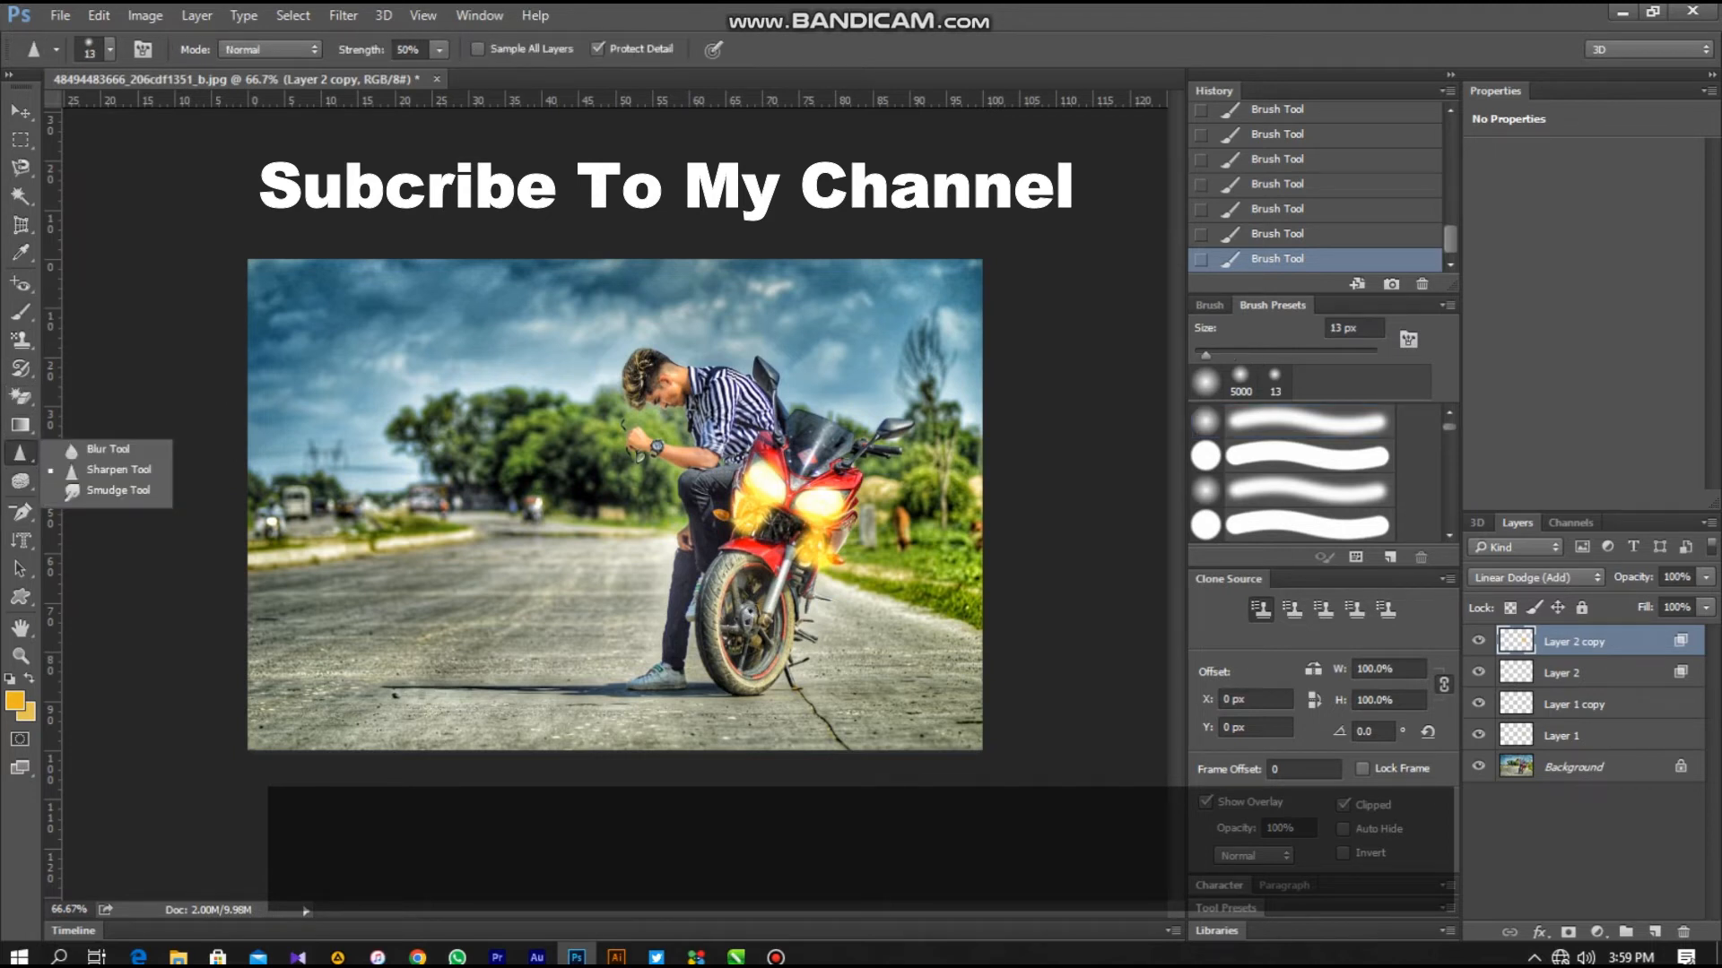
click(20, 368)
right_click(20, 396)
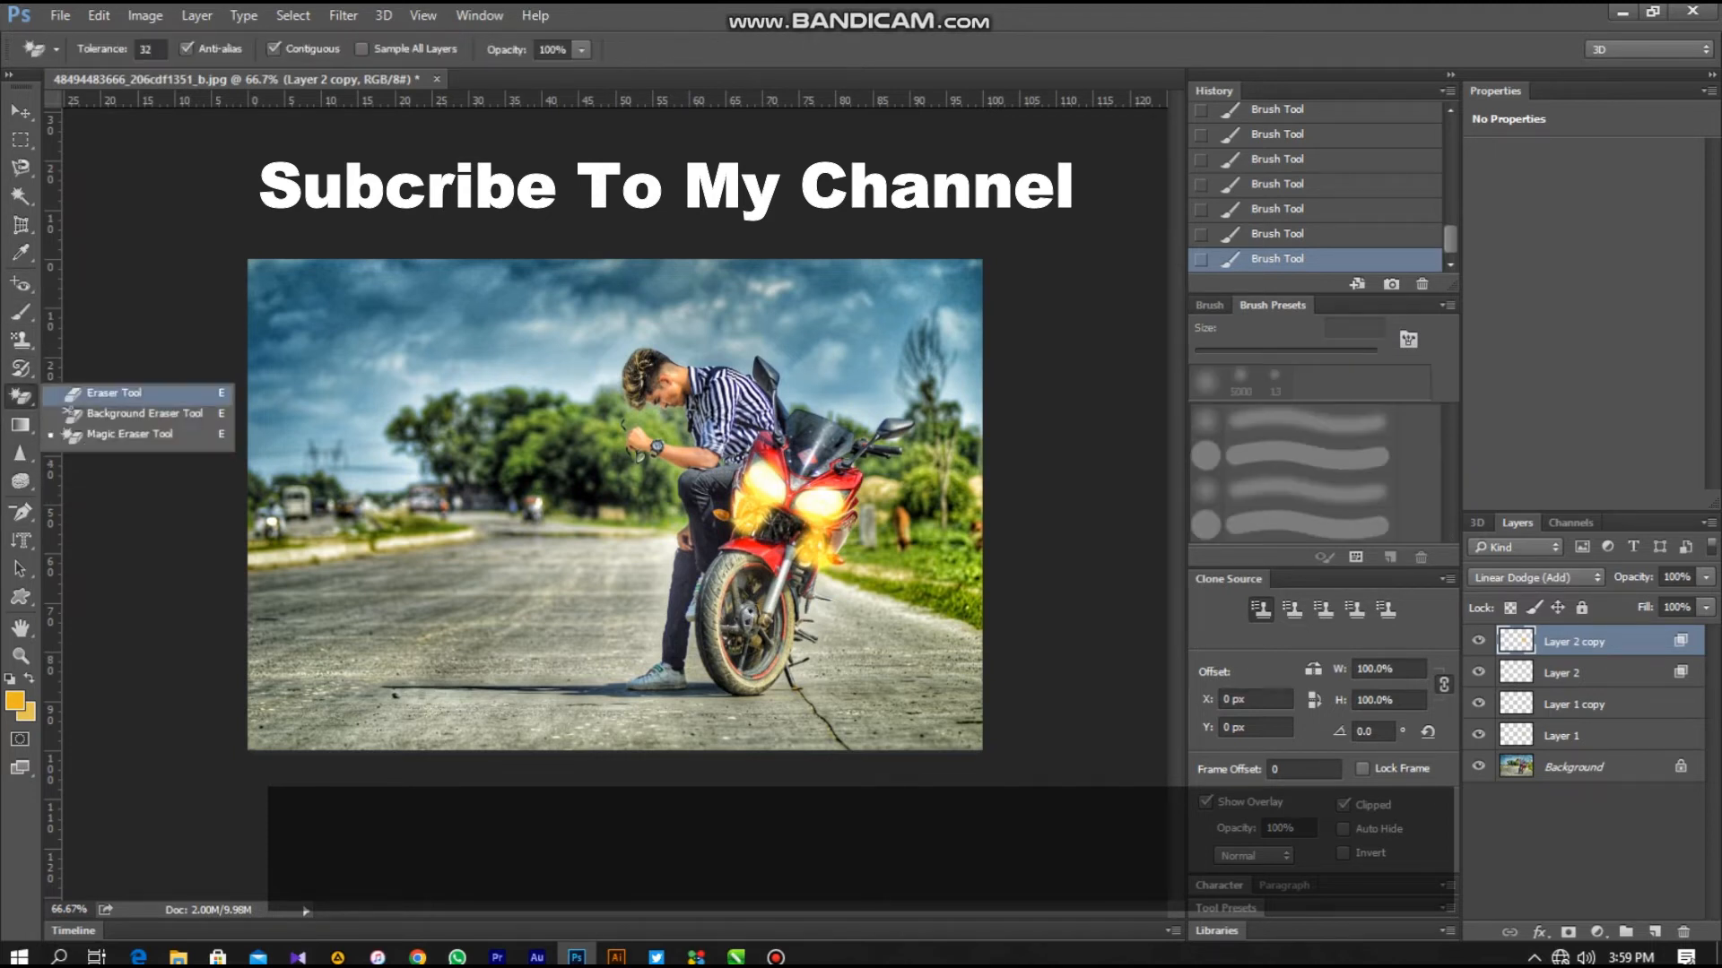
click(107, 395)
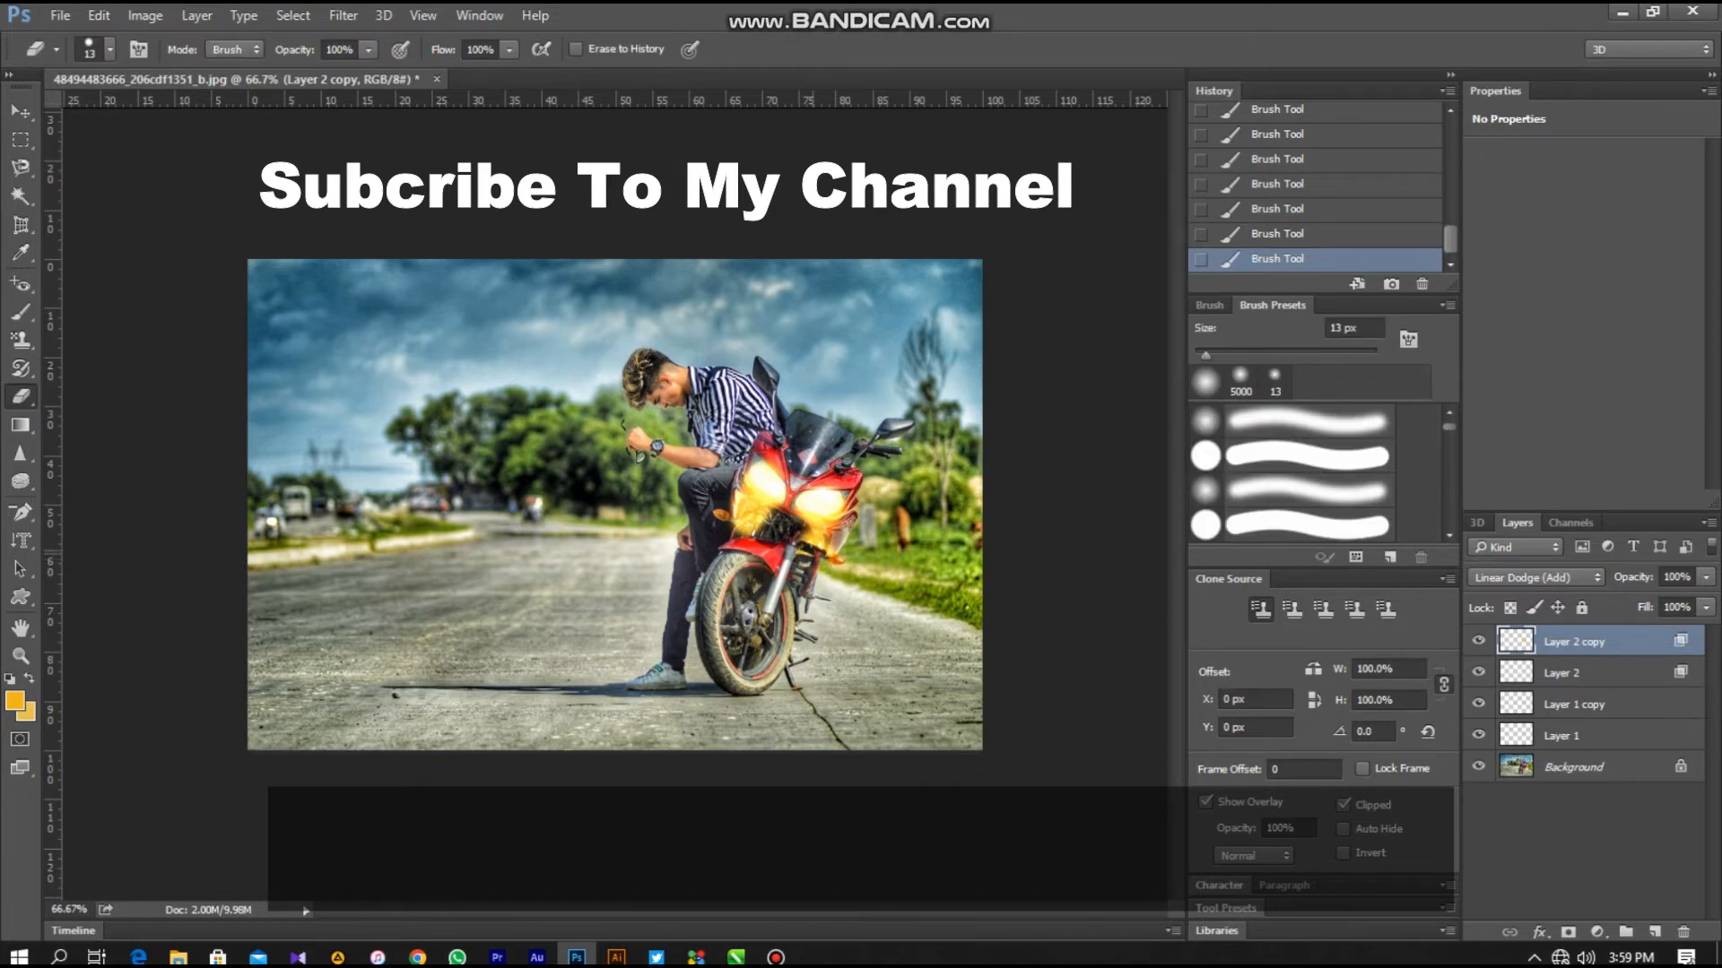
drag(798, 534, 834, 540)
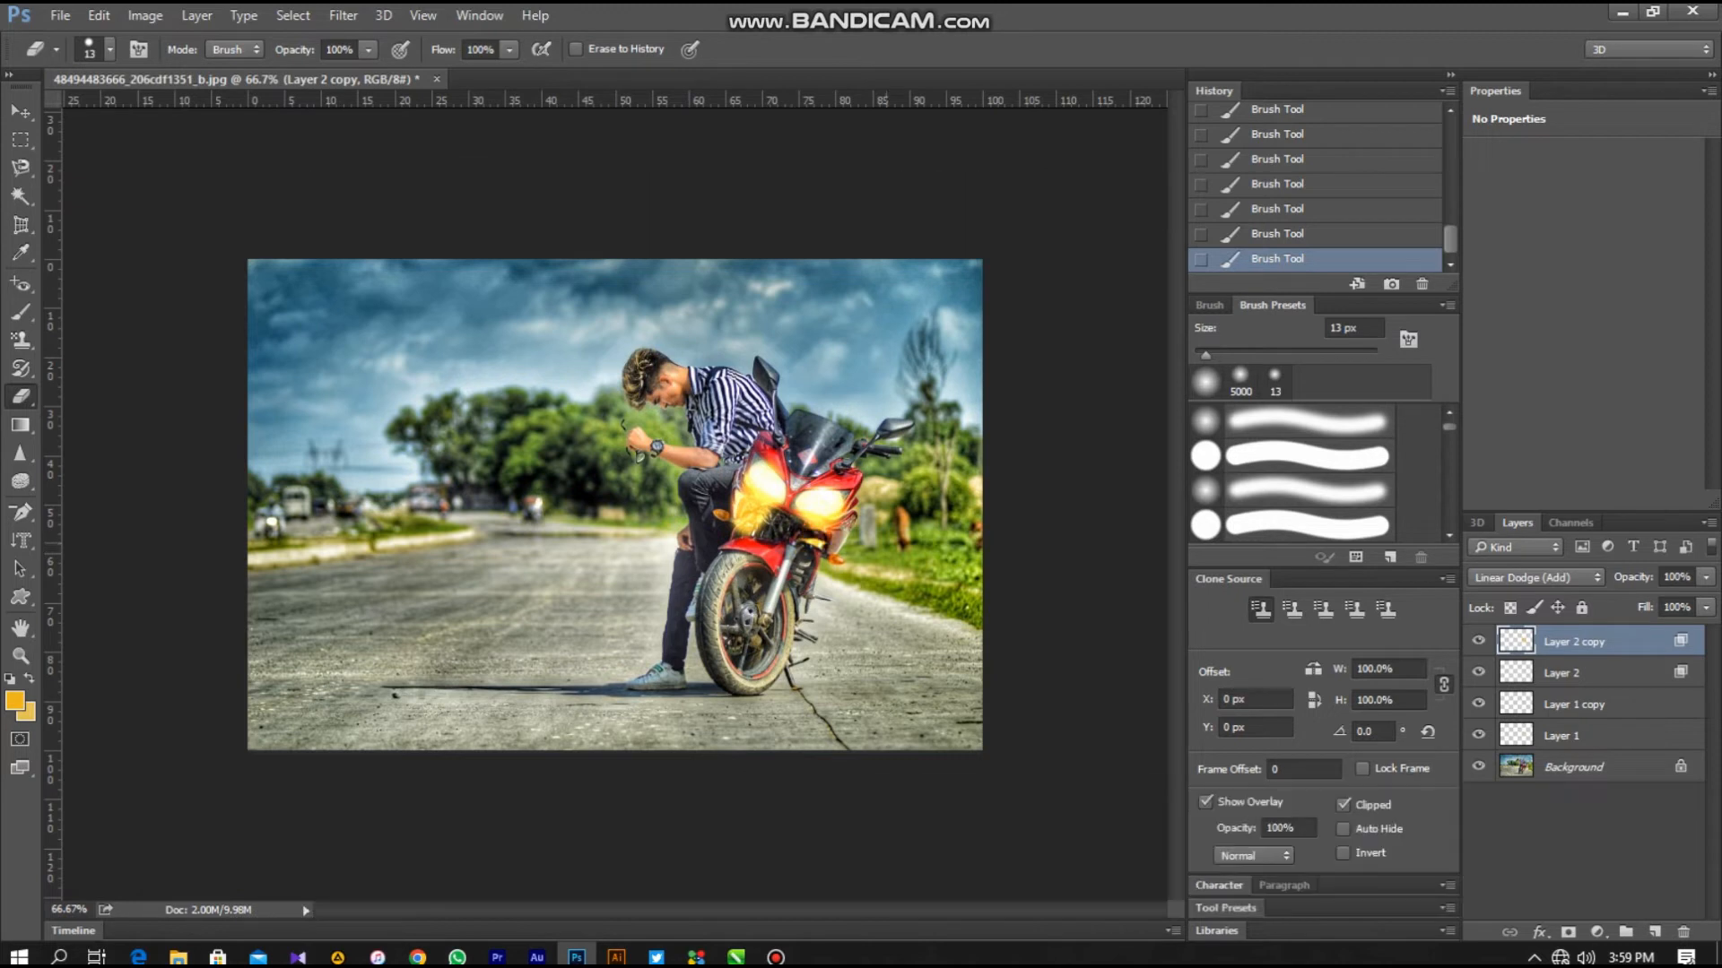
- Switch the eraser to a soft round brush with 0% hardness and erase between the headlights
click(109, 49)
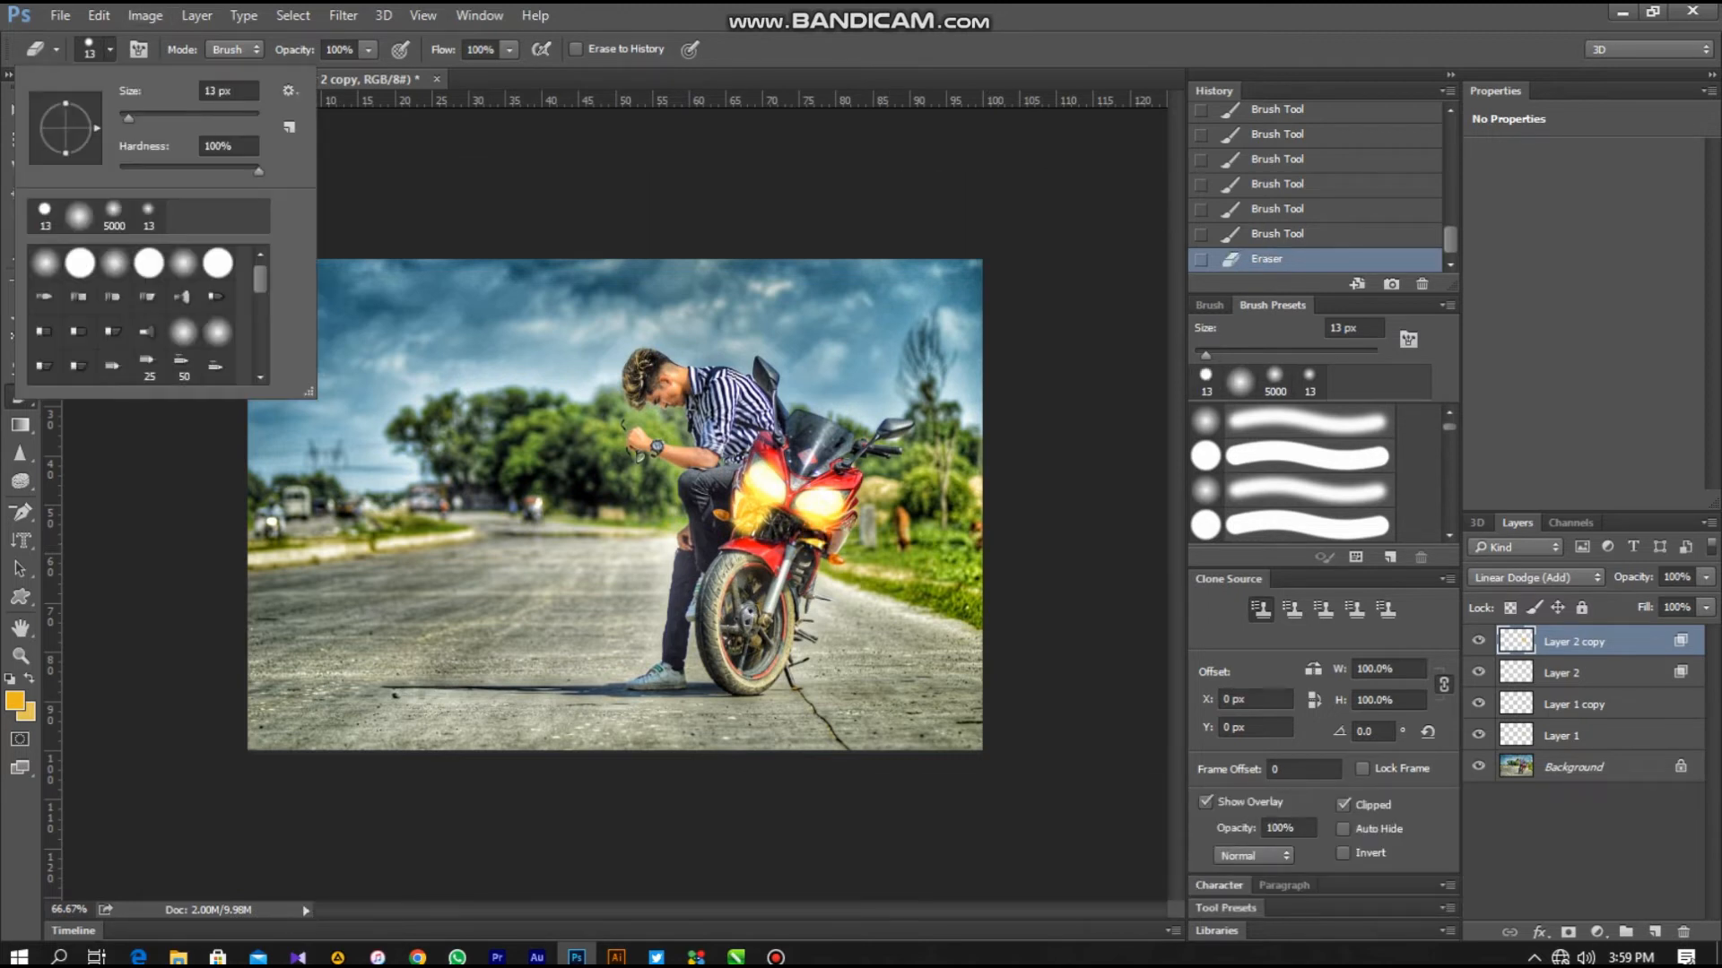
click(79, 215)
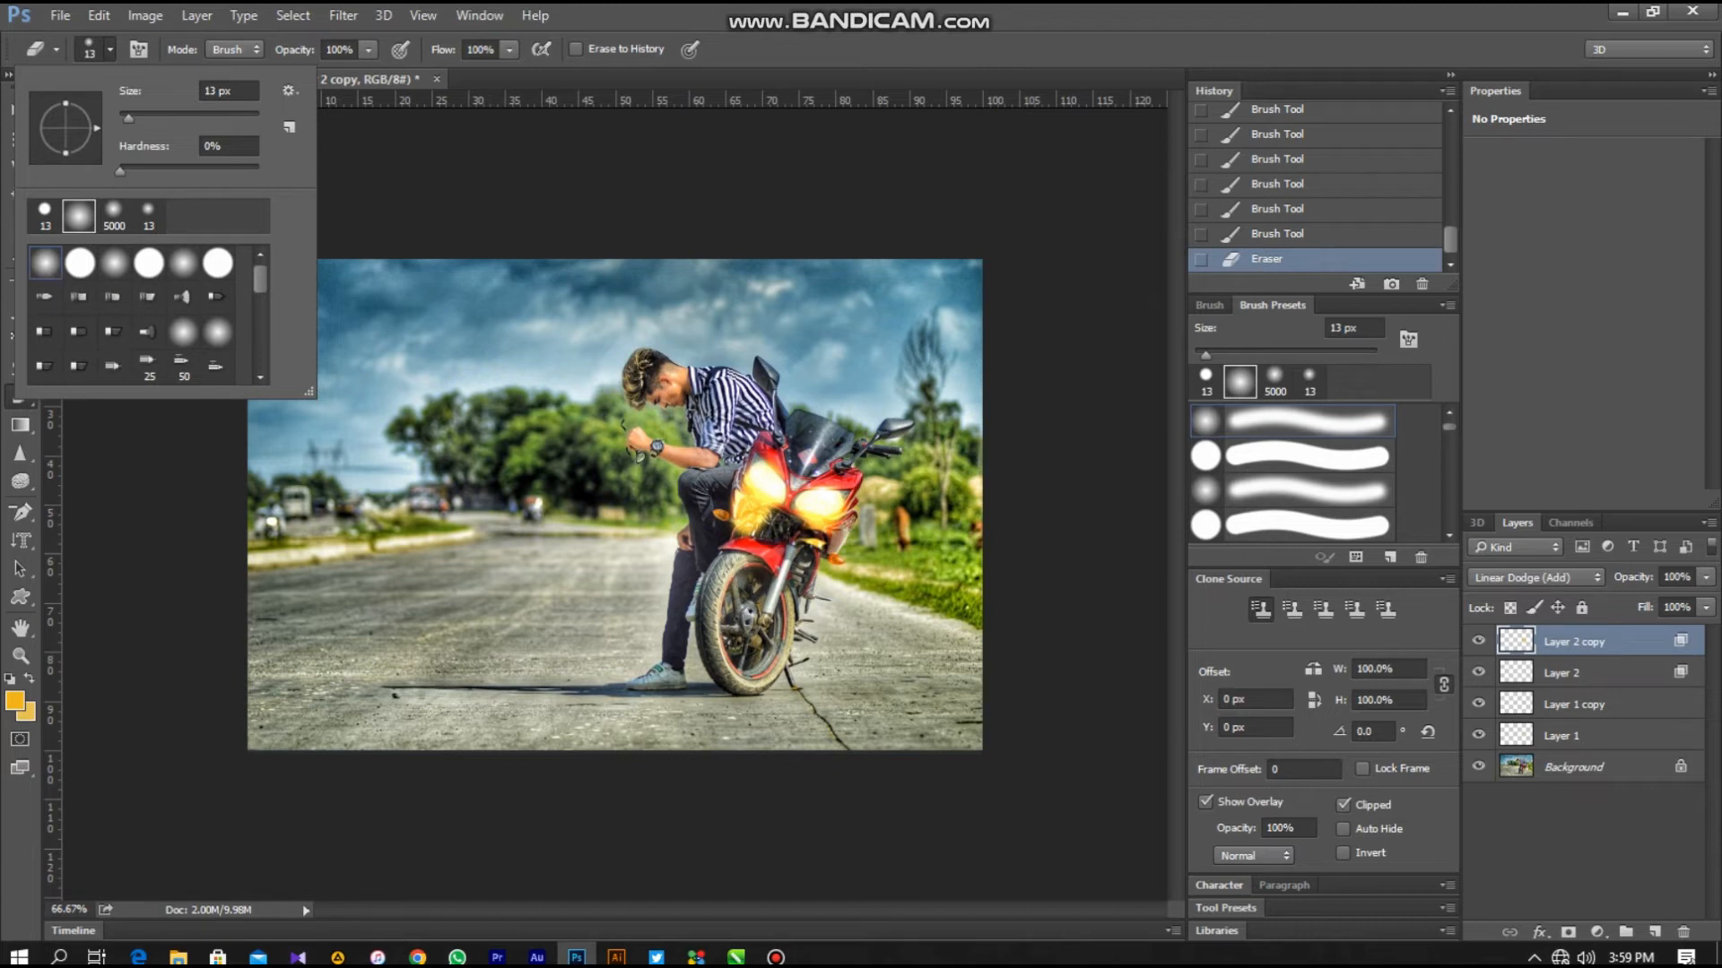
click(773, 531)
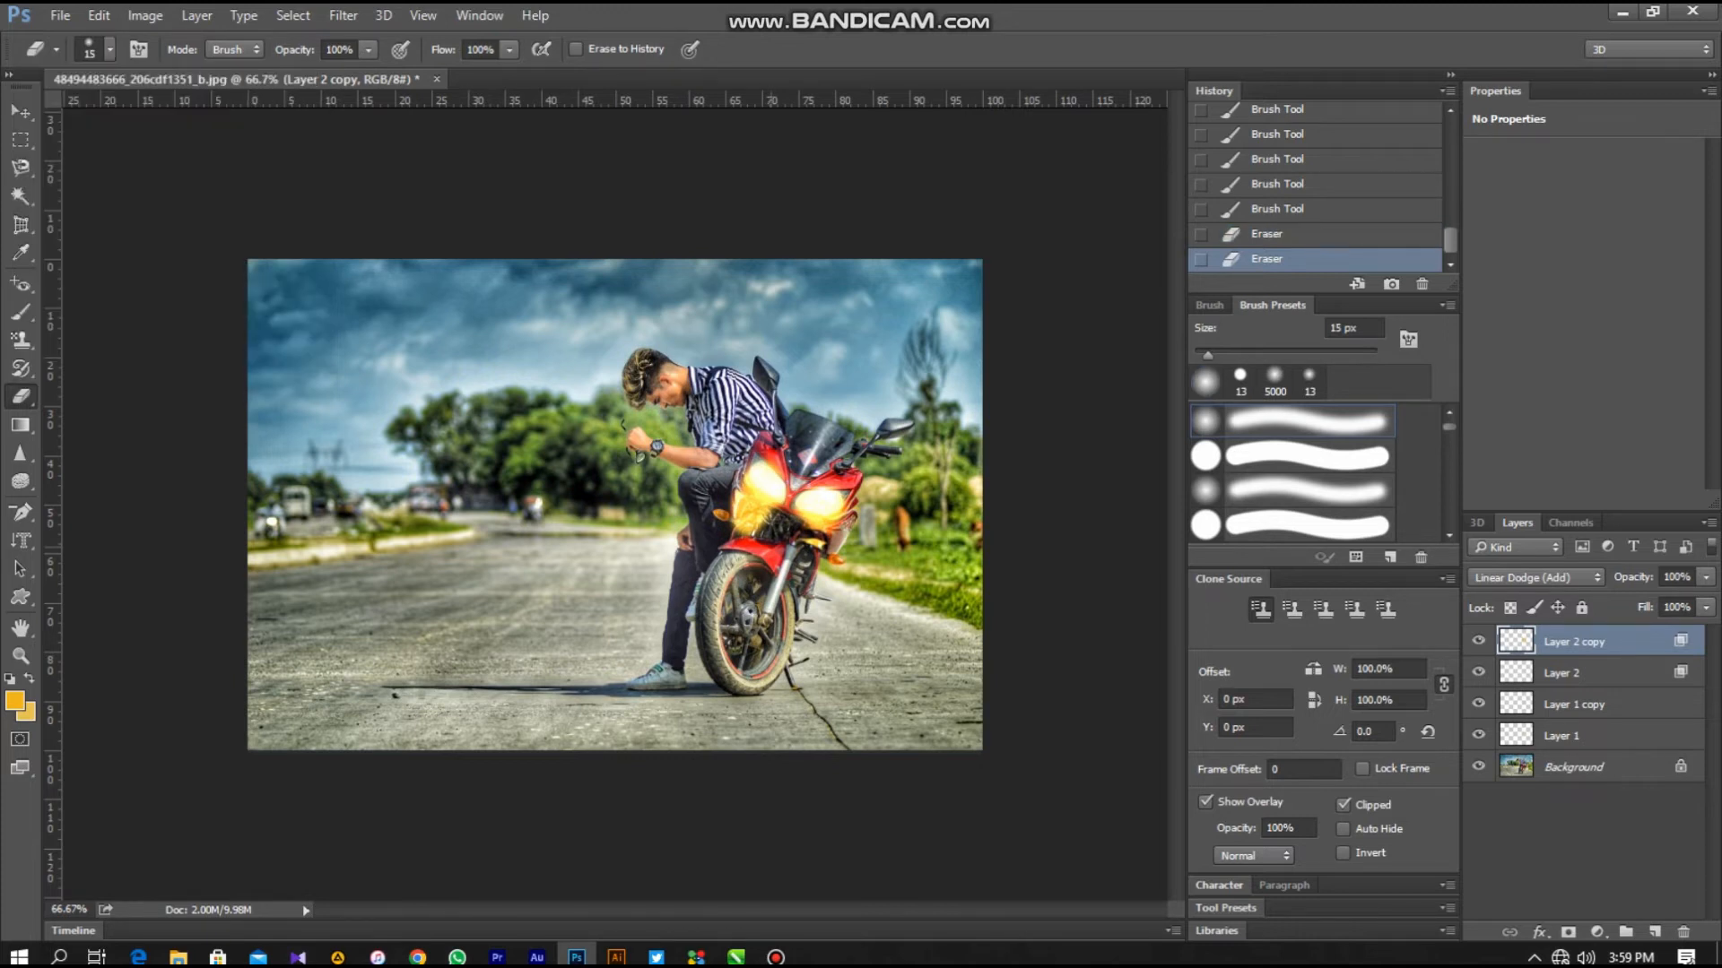
- Resize the eraser to 70 px and erase the excess orange glow around both headlights
key(bracketright)
key(bracketright)
key(bracketright)
key(bracketright)
key(bracketright)
key(bracketright)
key(bracketright)
key(bracketleft)
key(bracketleft)
key(bracketleft)
key(bracketleft)
key(bracketleft)
key(bracketleft)
key(bracketleft)
key(bracketleft)
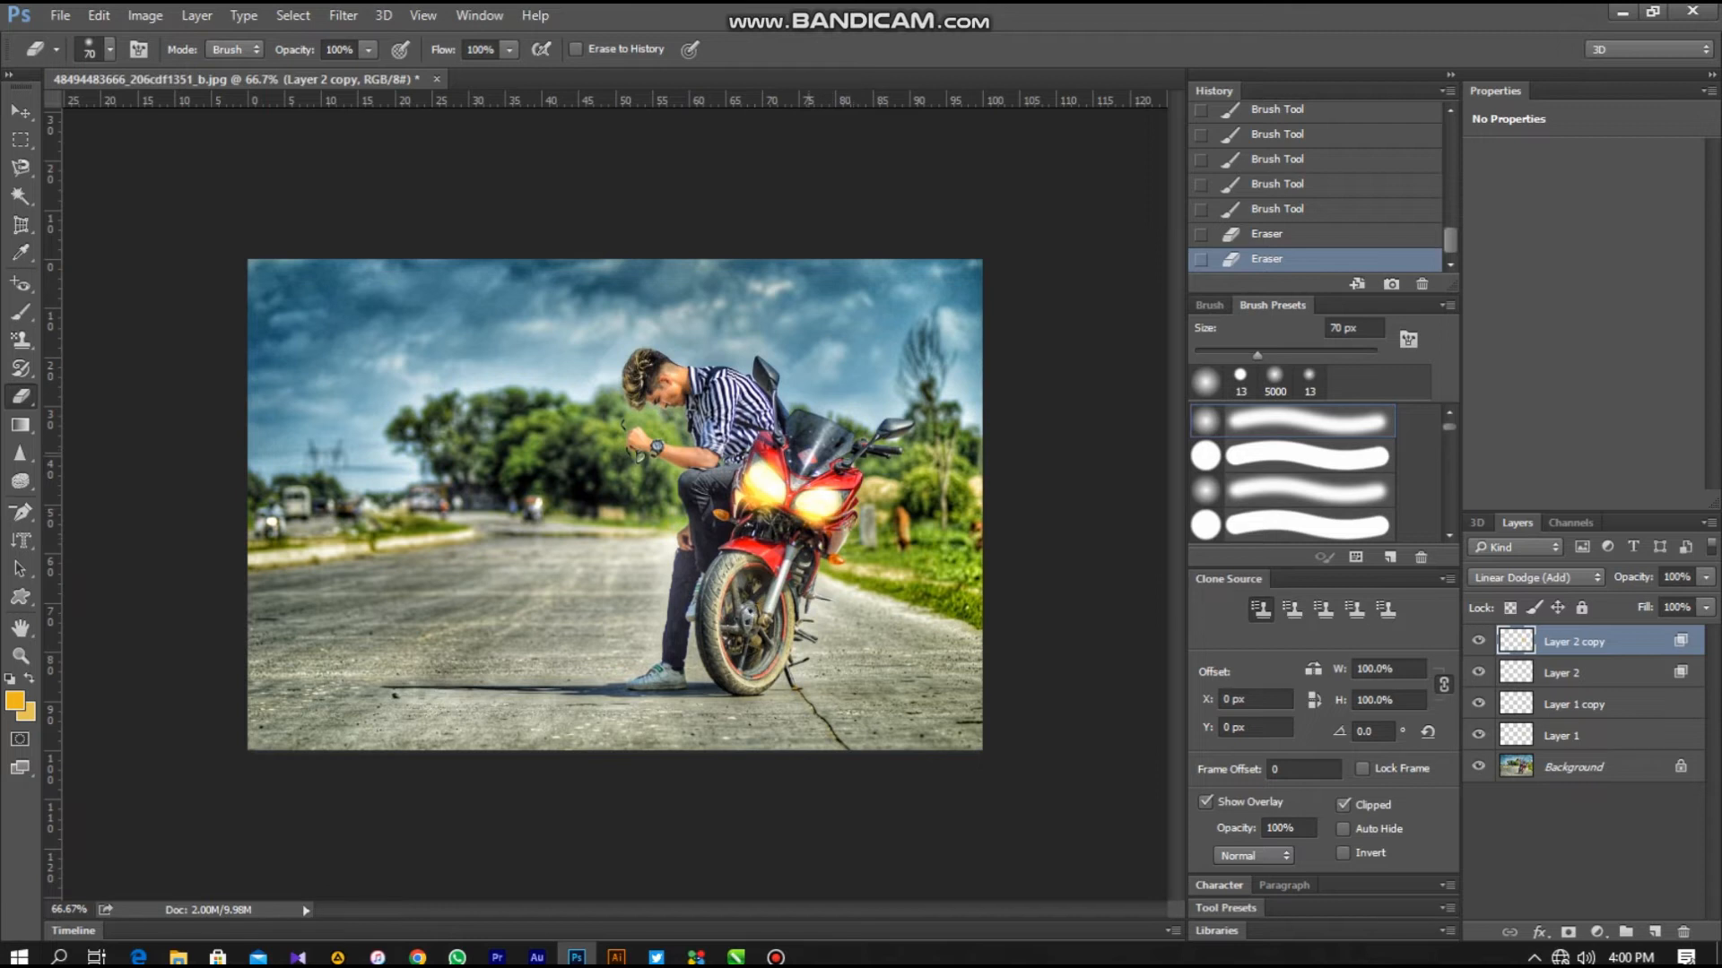
click(852, 453)
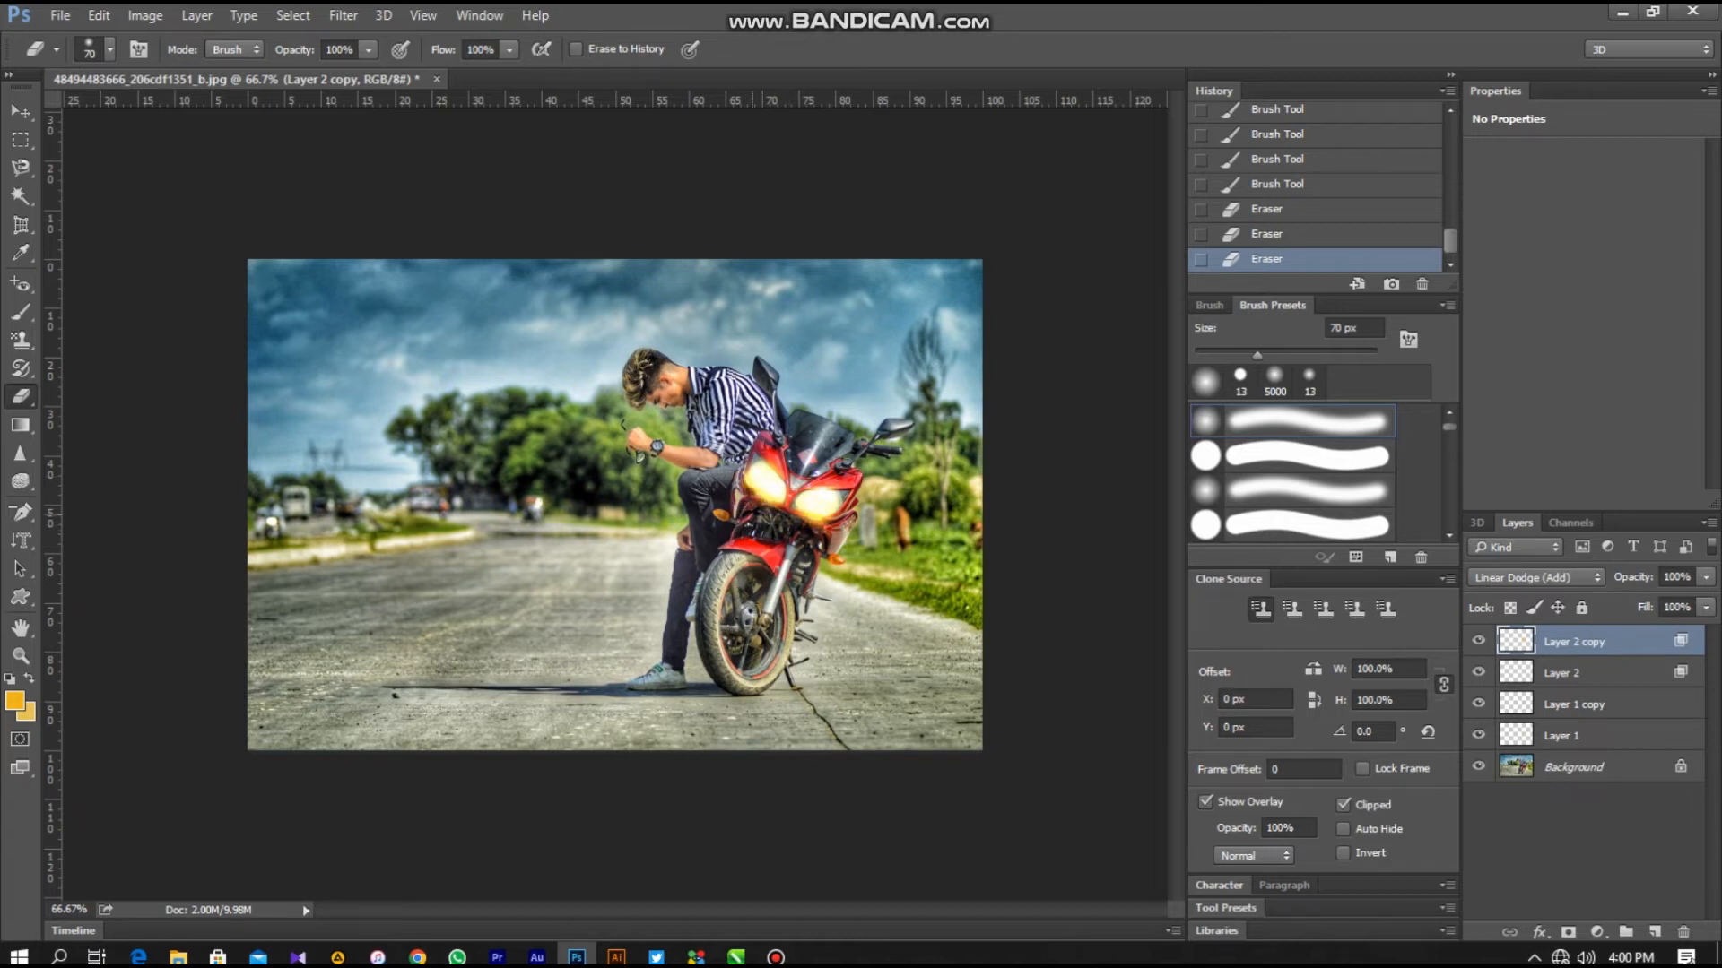
click(812, 520)
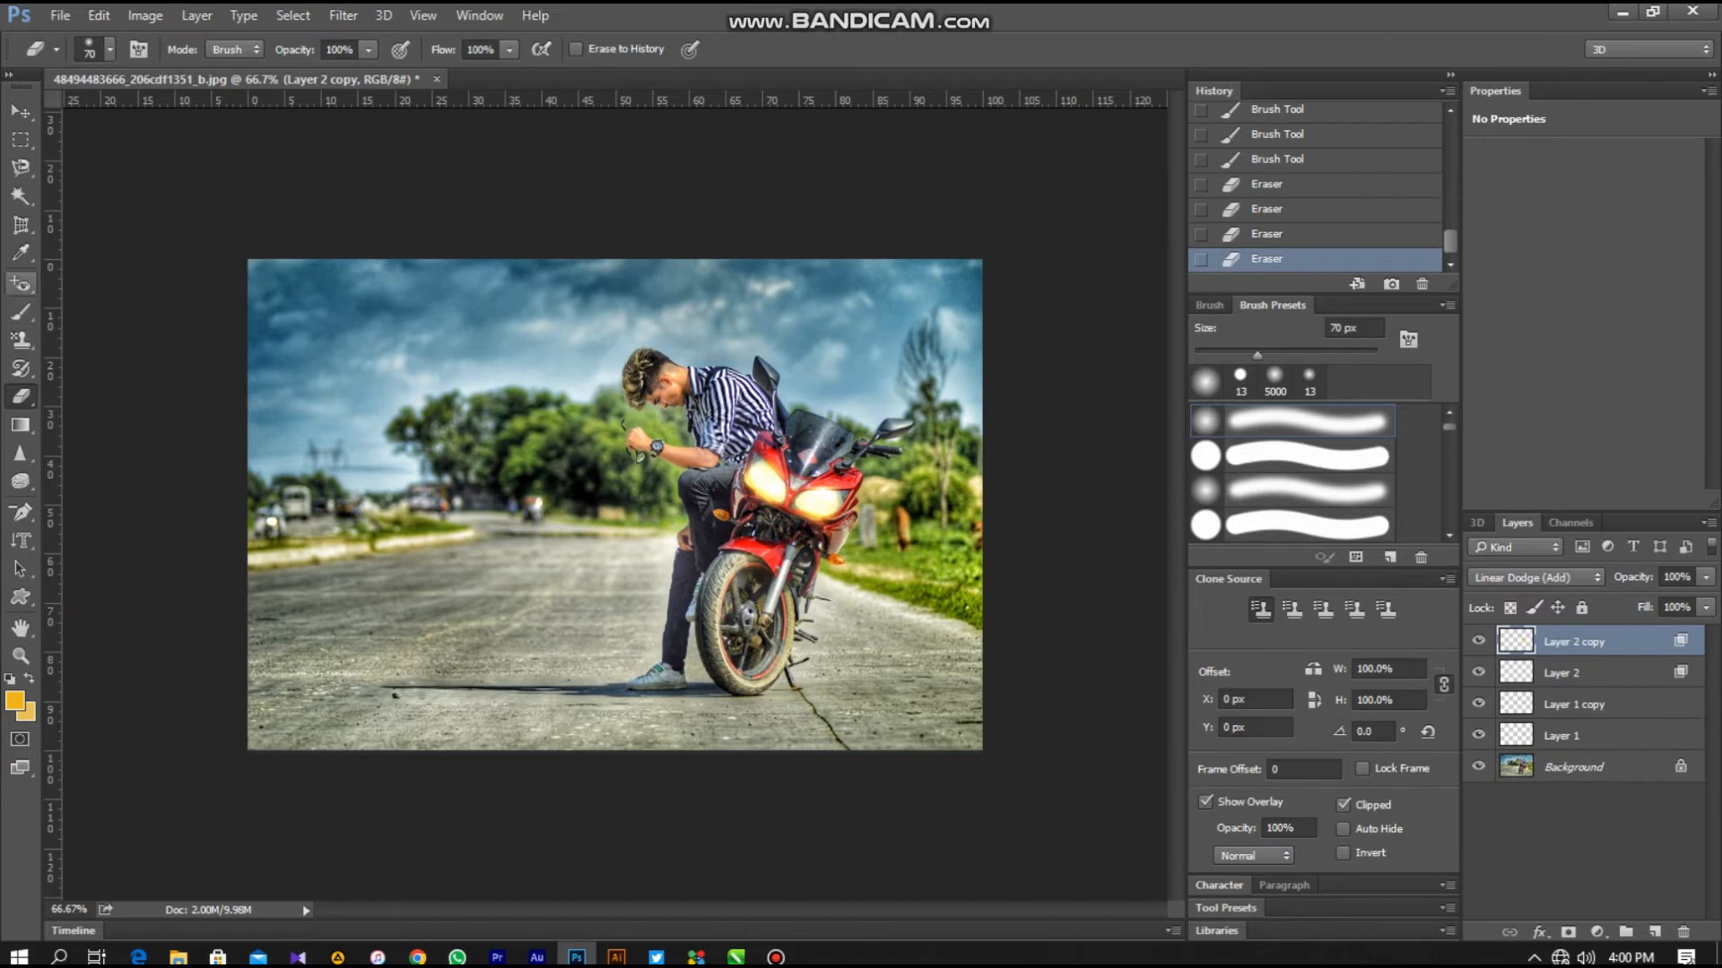
- Repaint both headlights with orange on Layer 2 copy using the Brush tool at 20 px
key(b)
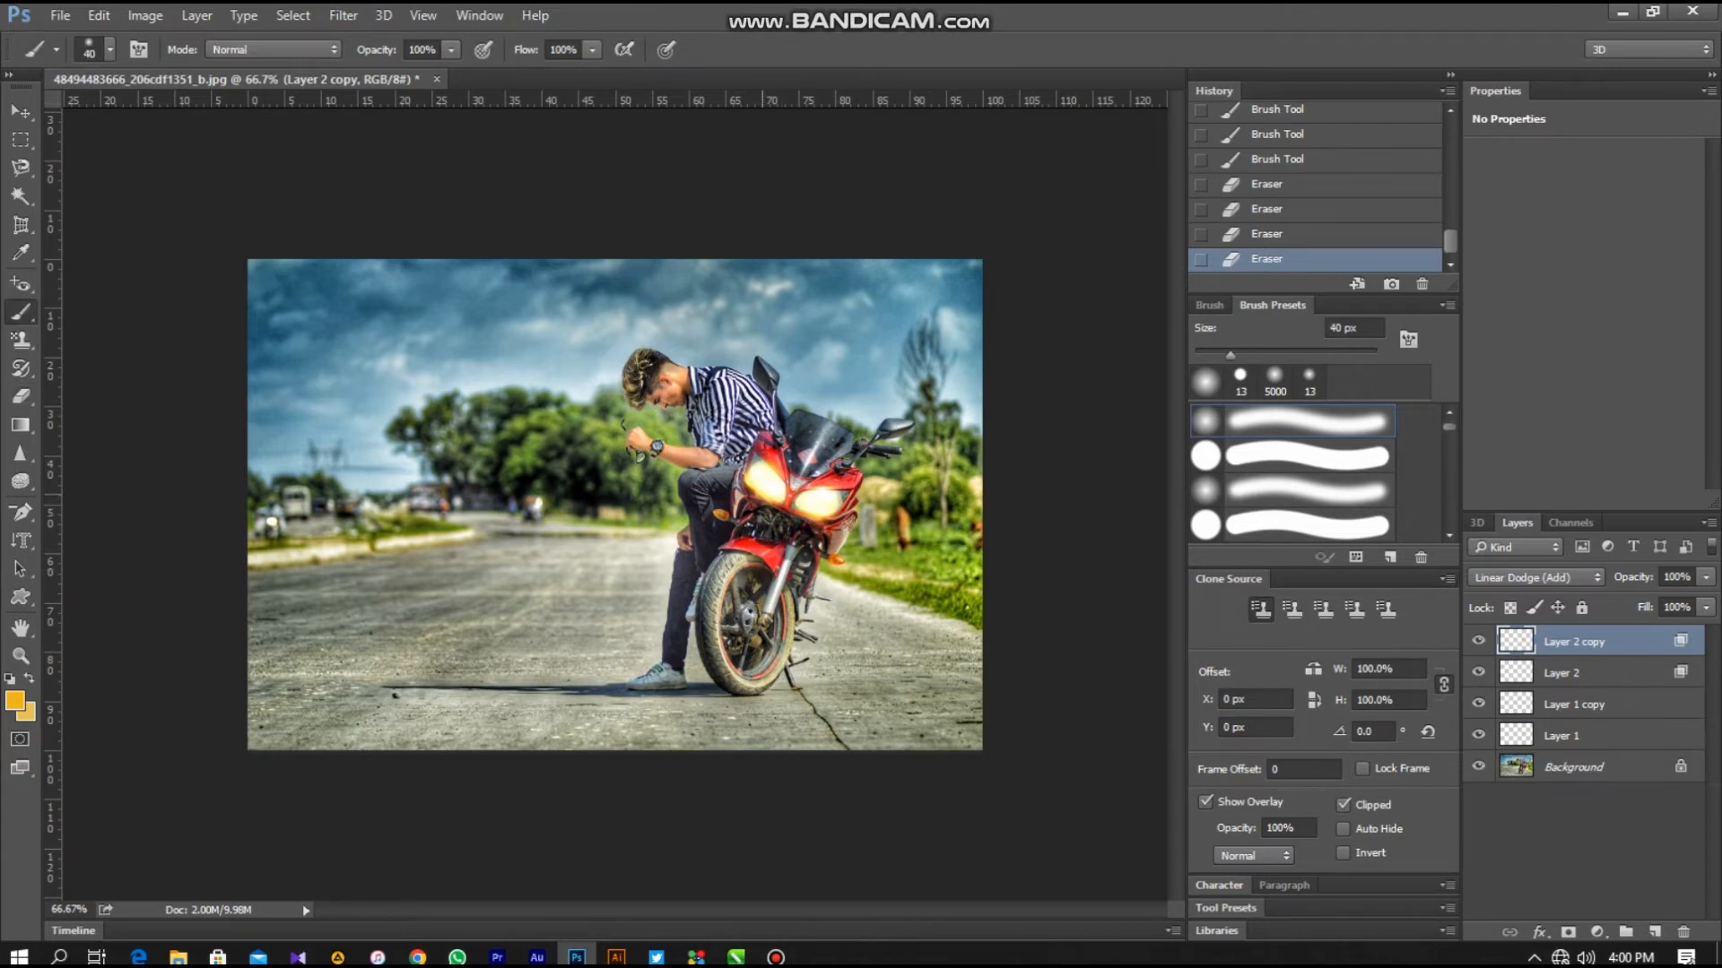
key(bracketleft)
key(bracketleft)
drag(760, 487, 783, 503)
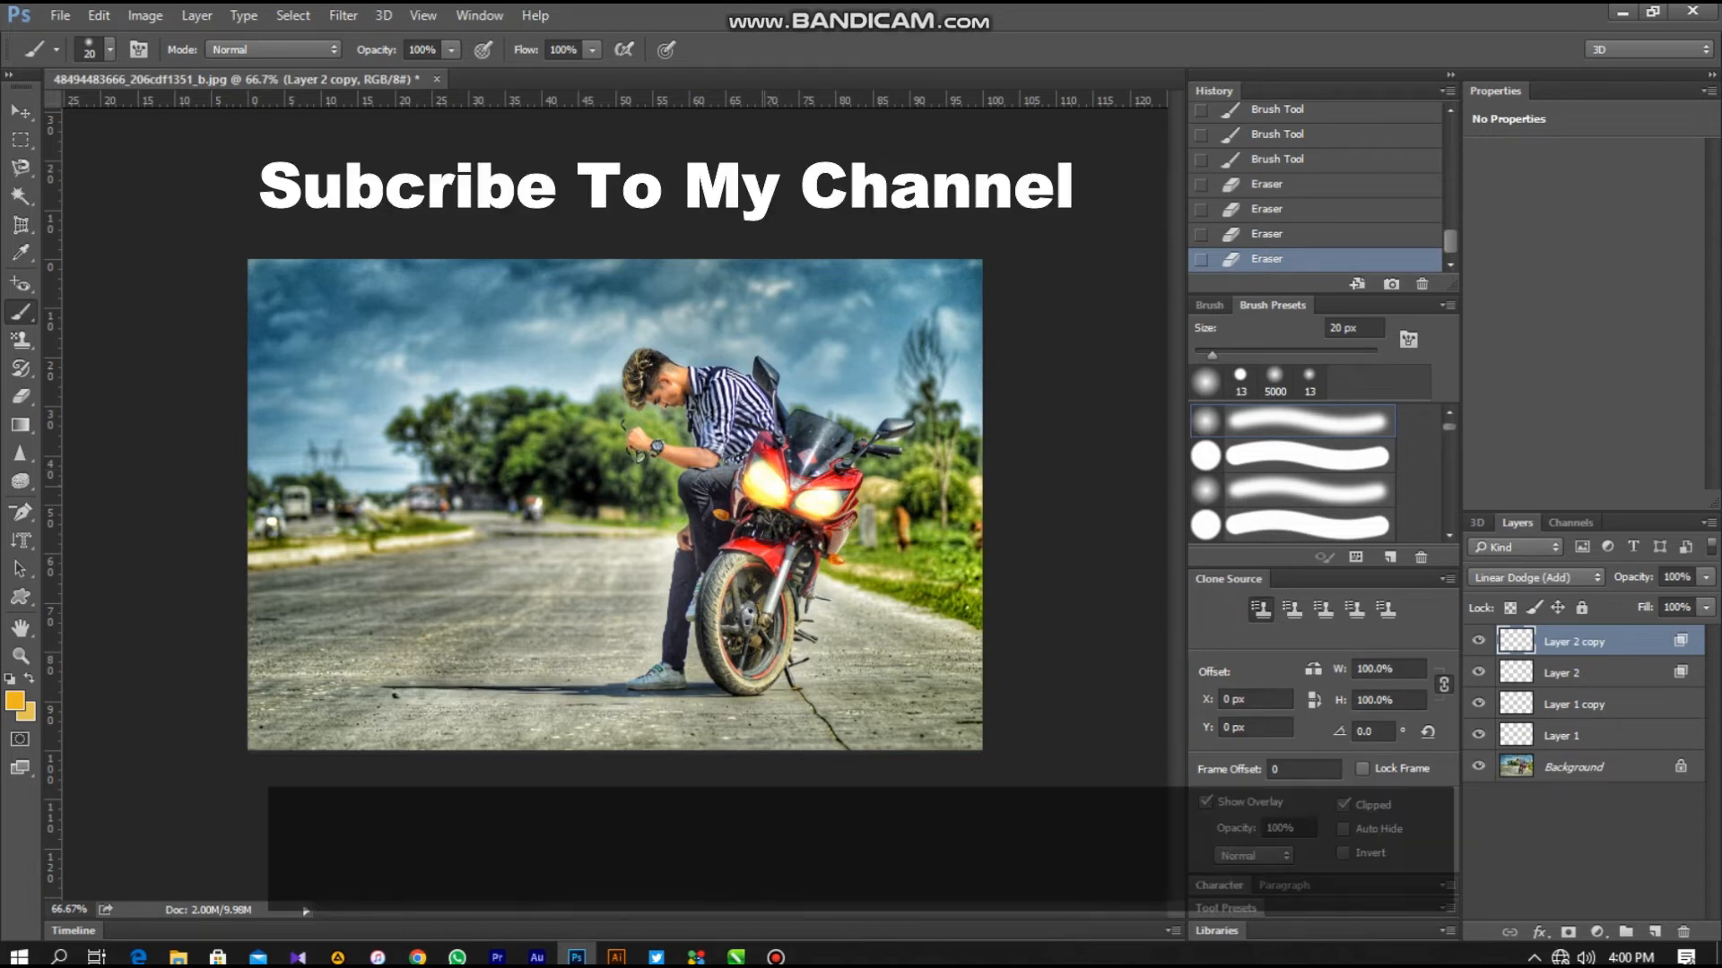
drag(761, 464, 762, 465)
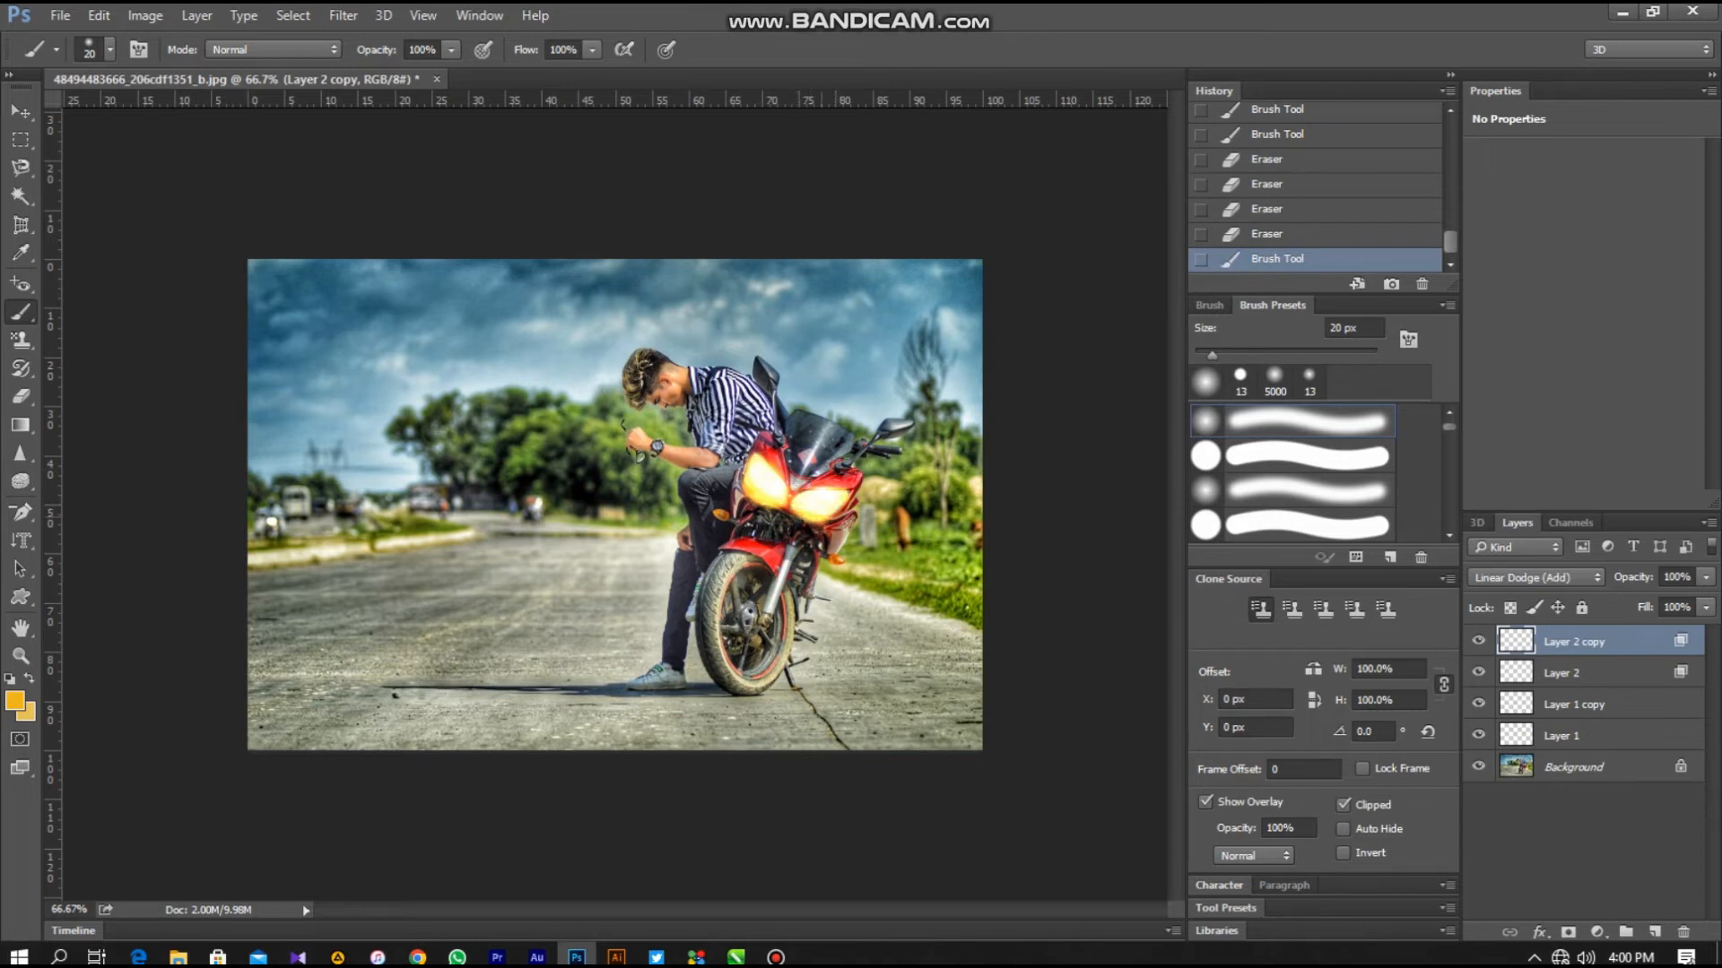
mouse_move(796, 515)
mouse_down()
mouse_move(843, 527)
mouse_move(848, 513)
mouse_up()
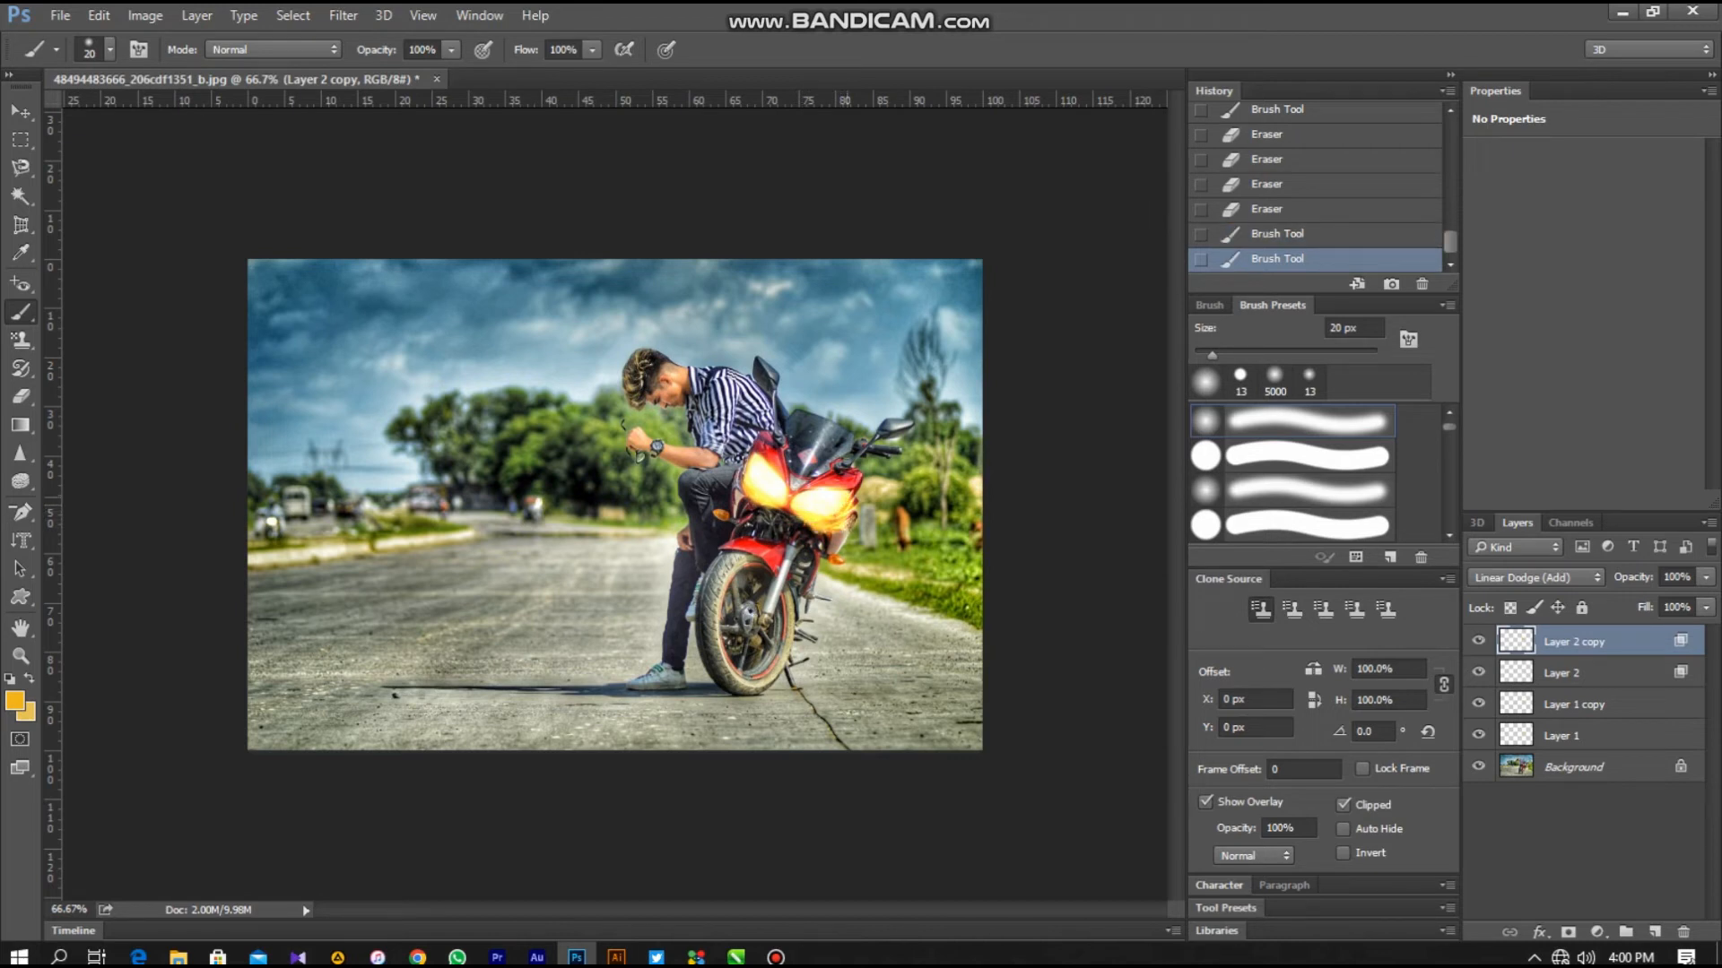
click(850, 516)
- Trim the orange glow around the edges of the headlights with the Eraser tool at 35 px
right_click(19, 395)
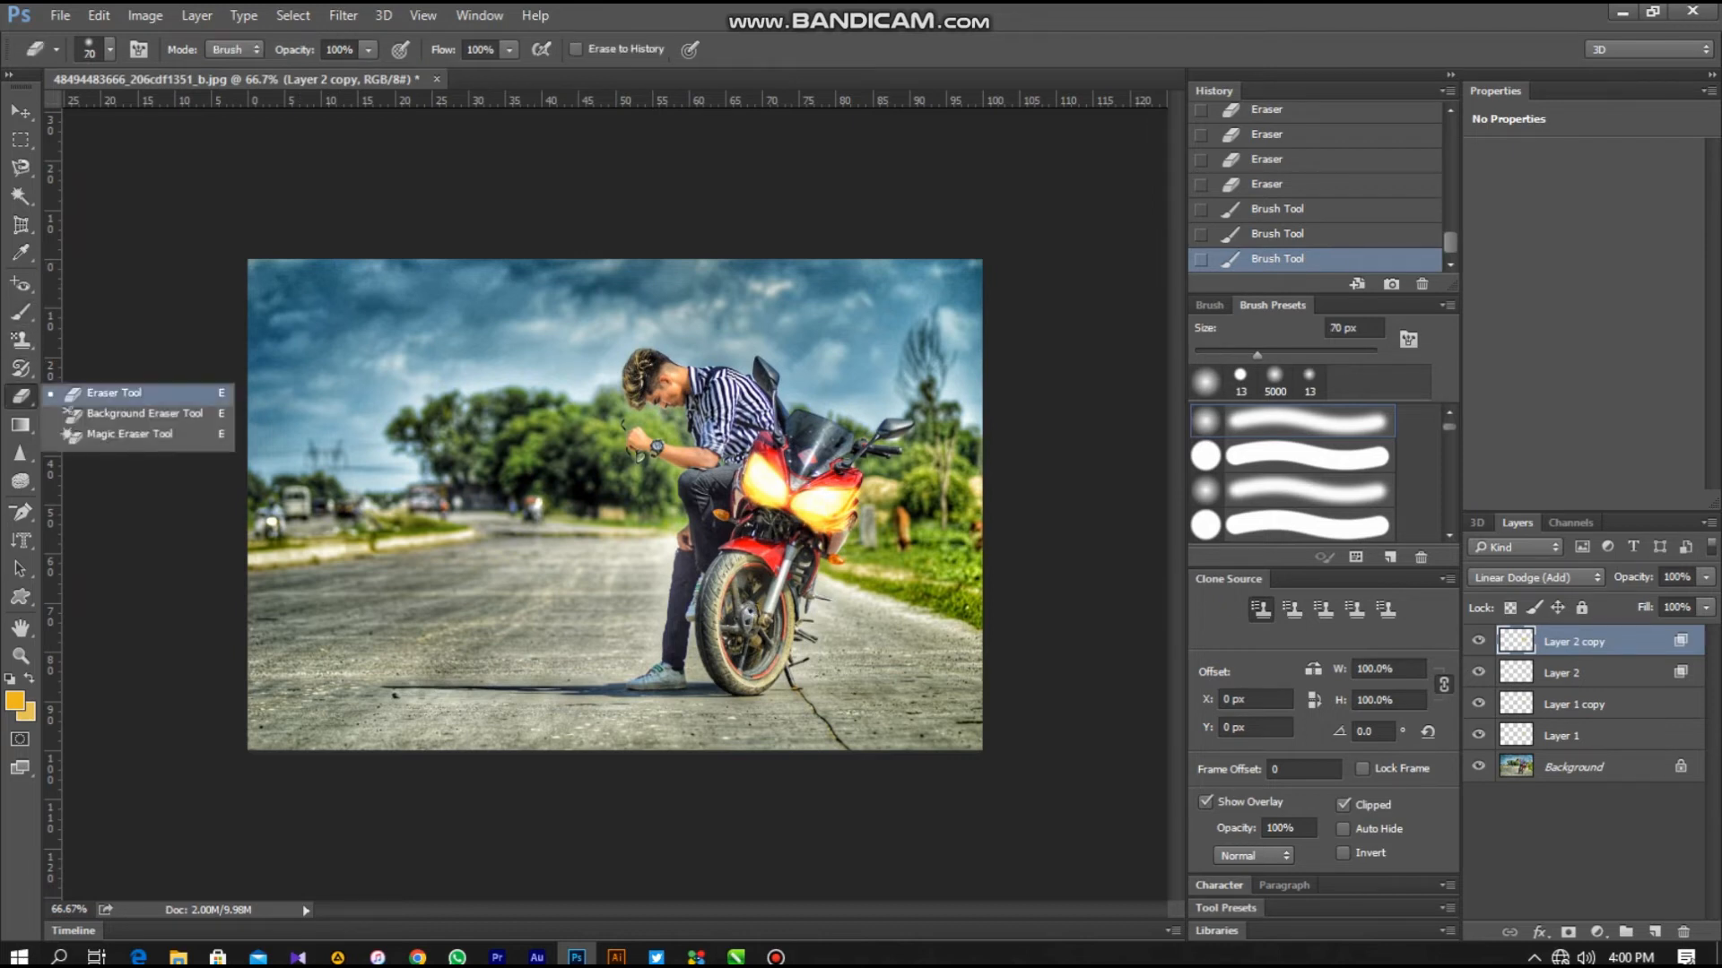
click(98, 395)
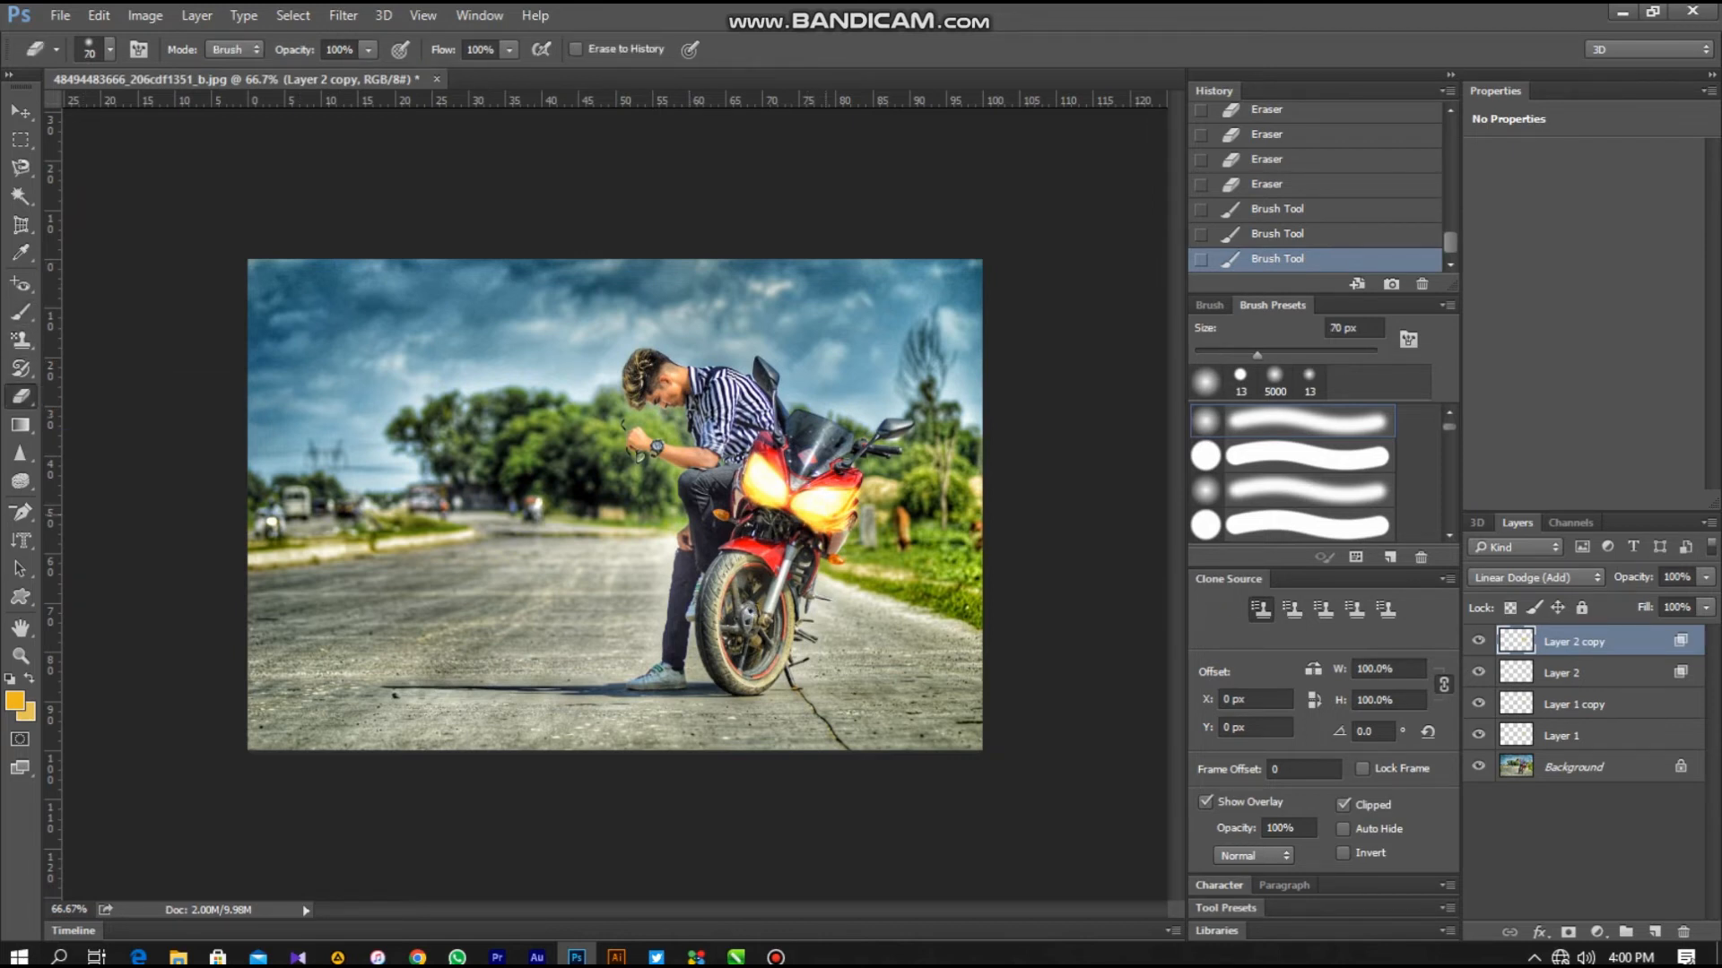
key(bracketleft)
key(bracketleft)
key(bracketleft)
key(bracketleft)
key(bracketleft)
drag(826, 527, 819, 525)
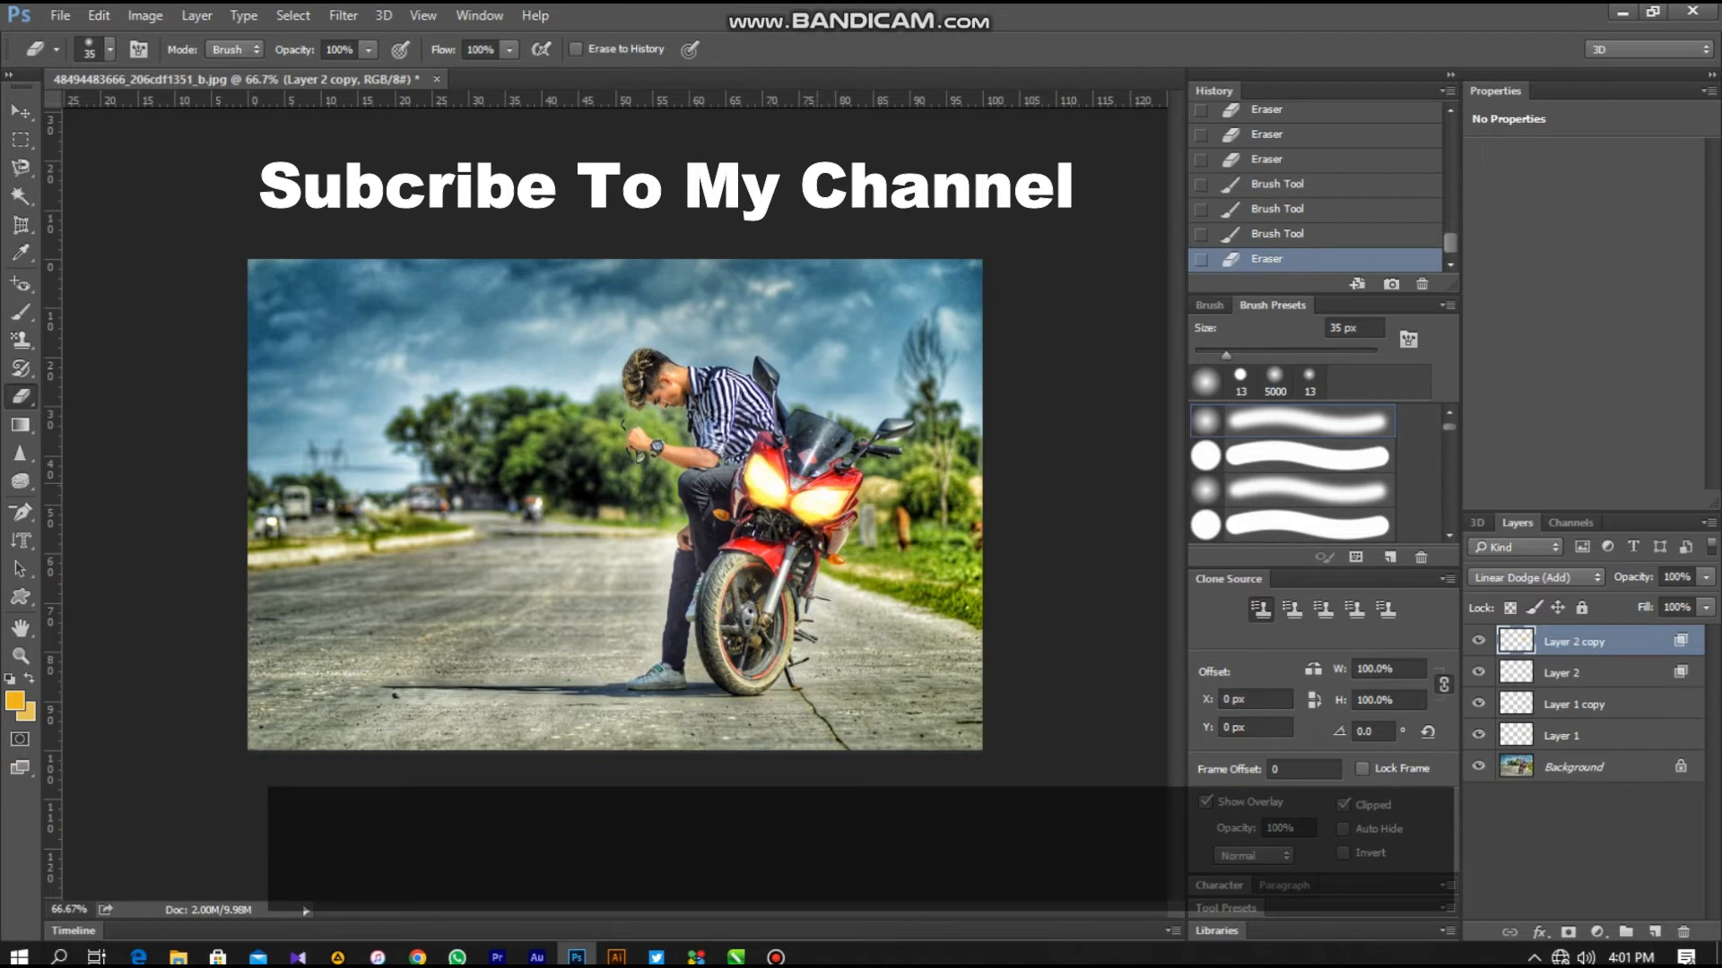
click(846, 489)
click(794, 476)
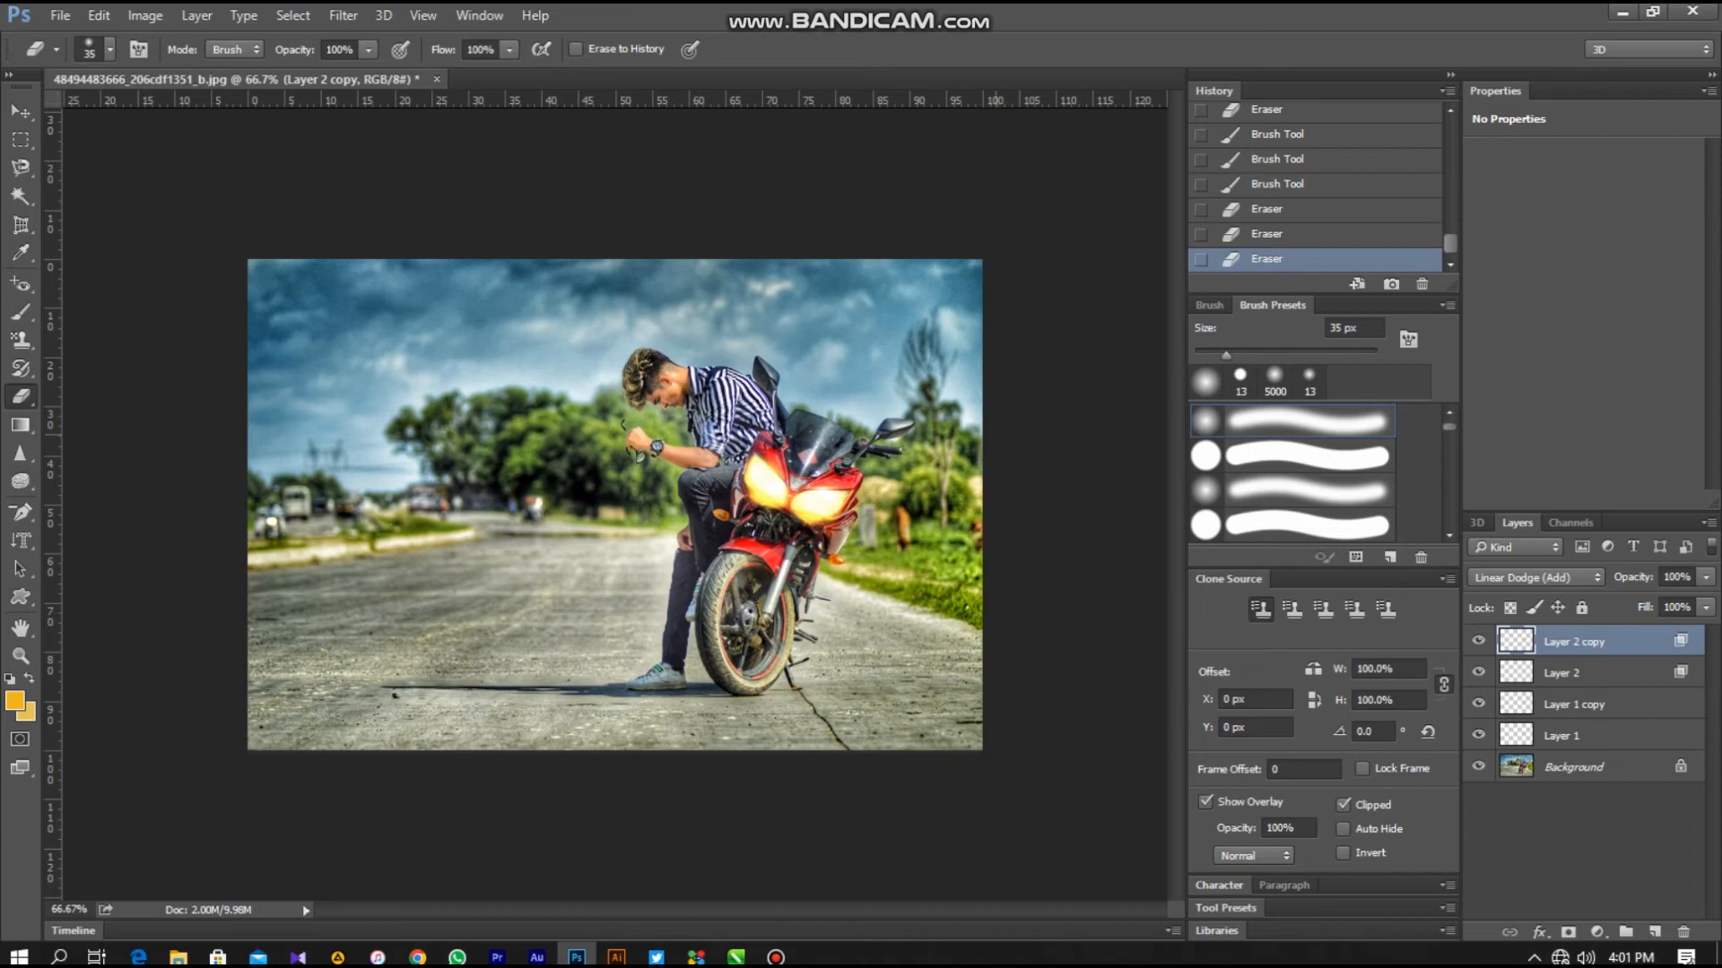
- Select Layer 2 and erase over the photo's centre with the Eraser tool at 800 px
right_click(1564, 673)
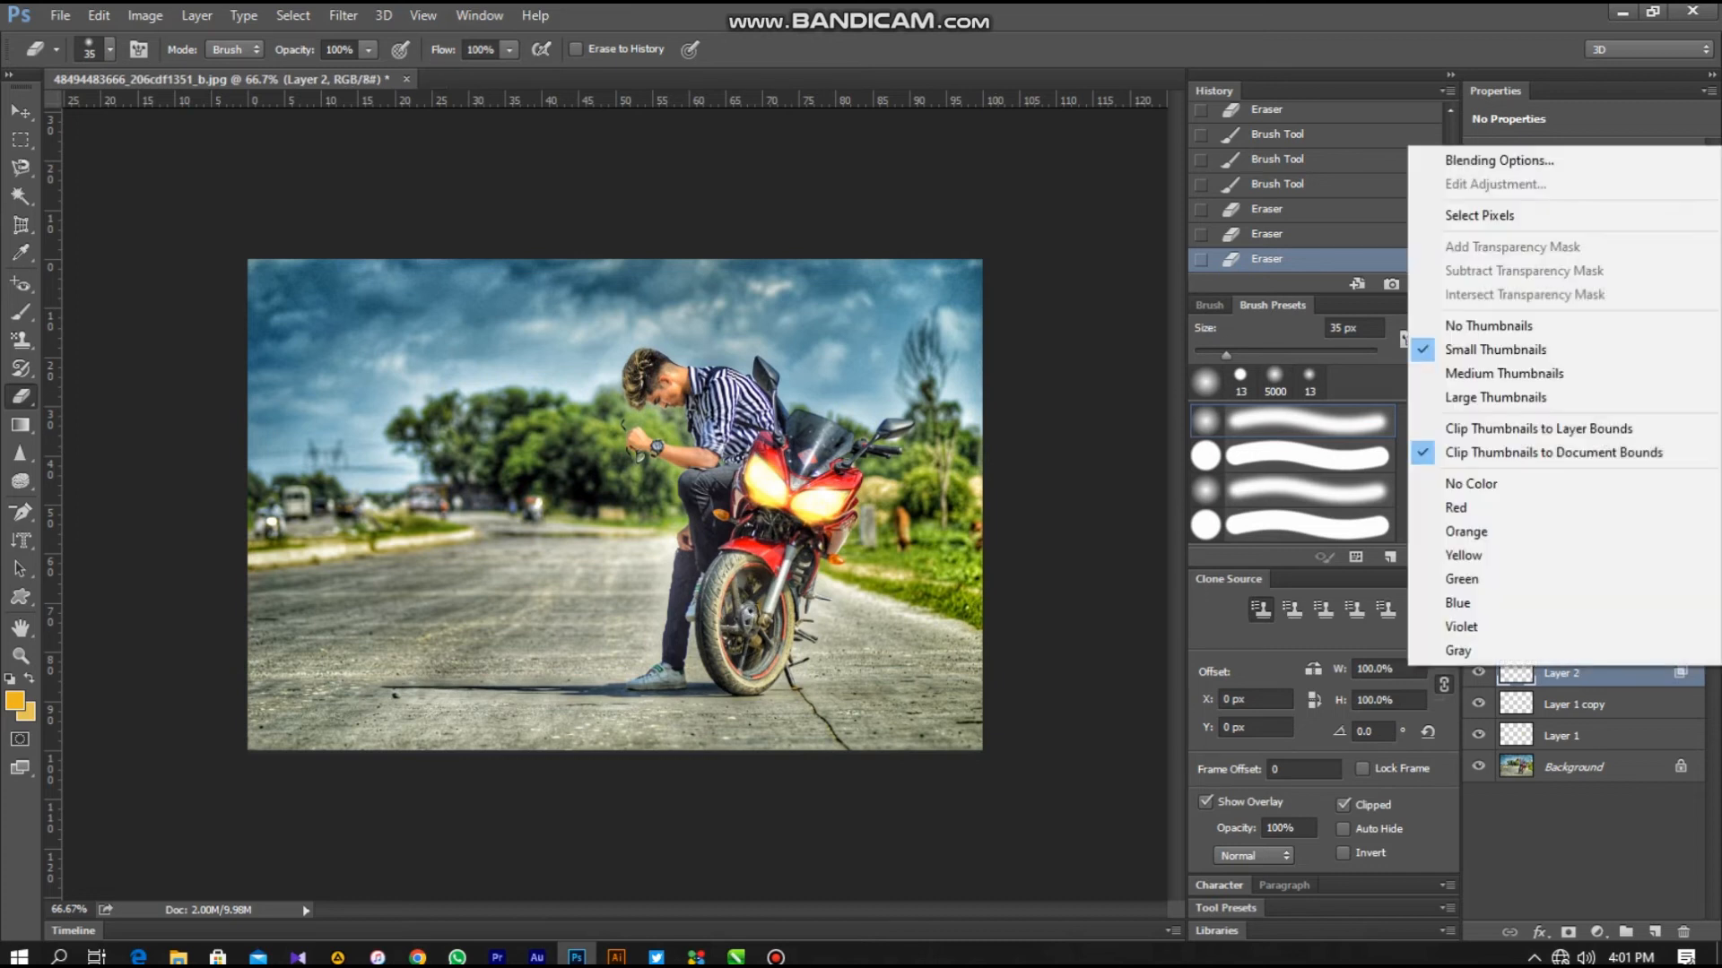
key(Escape)
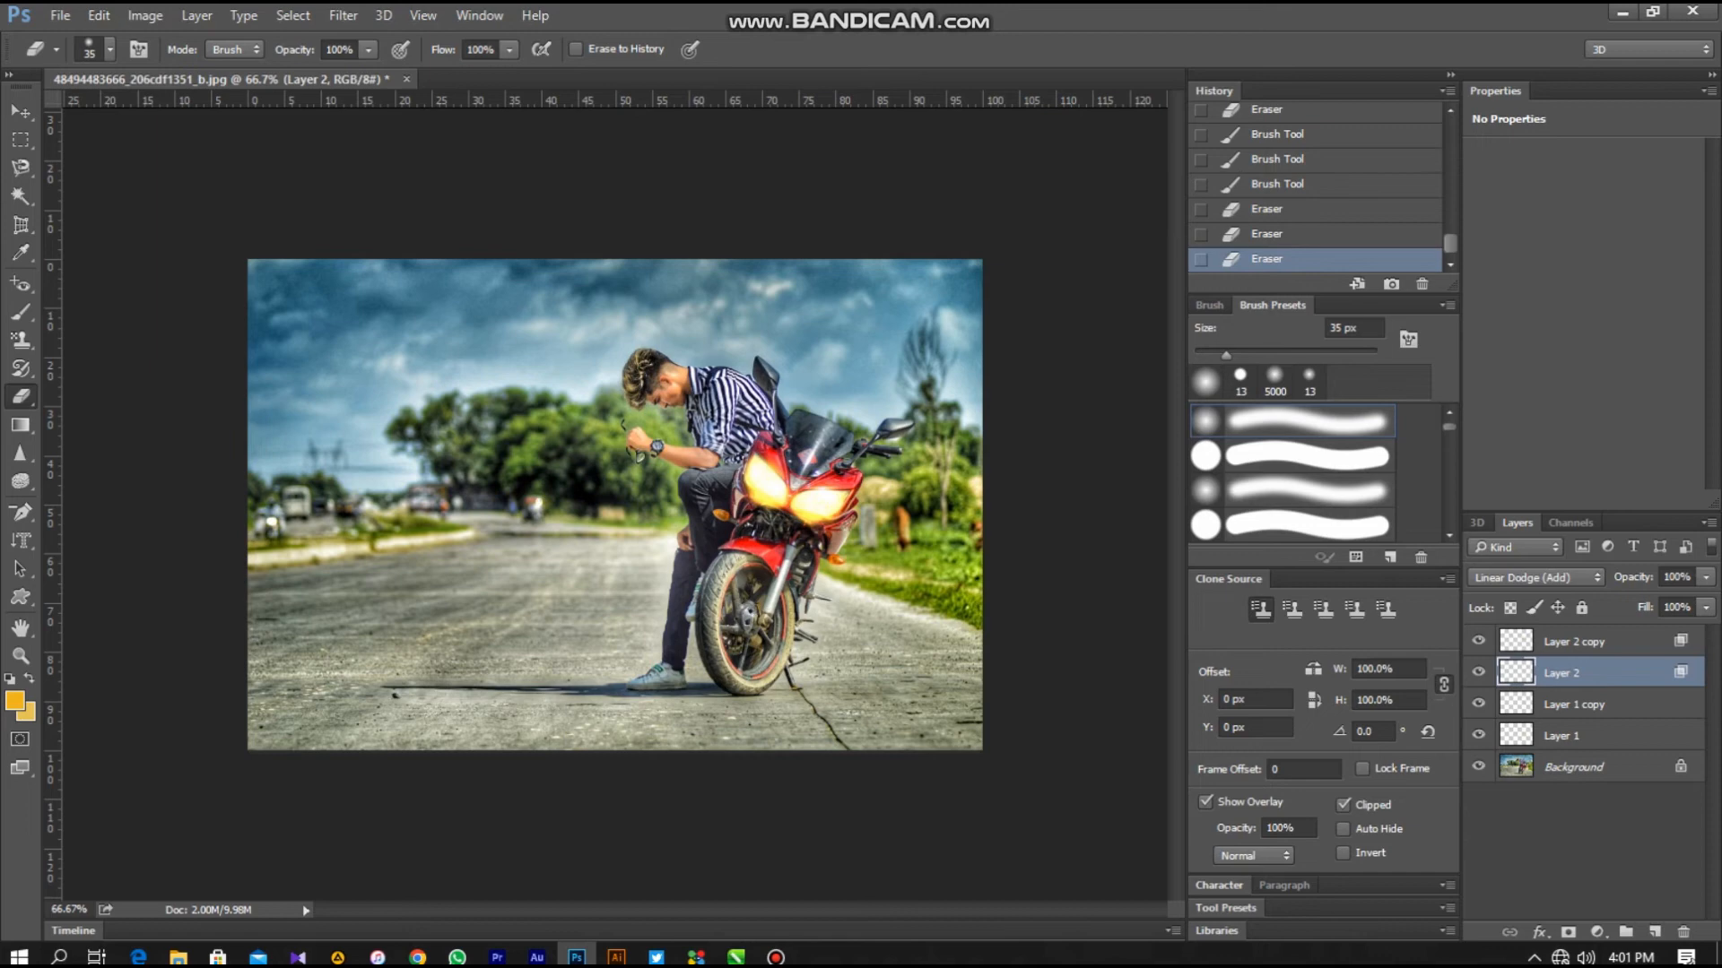
right_click(1536, 673)
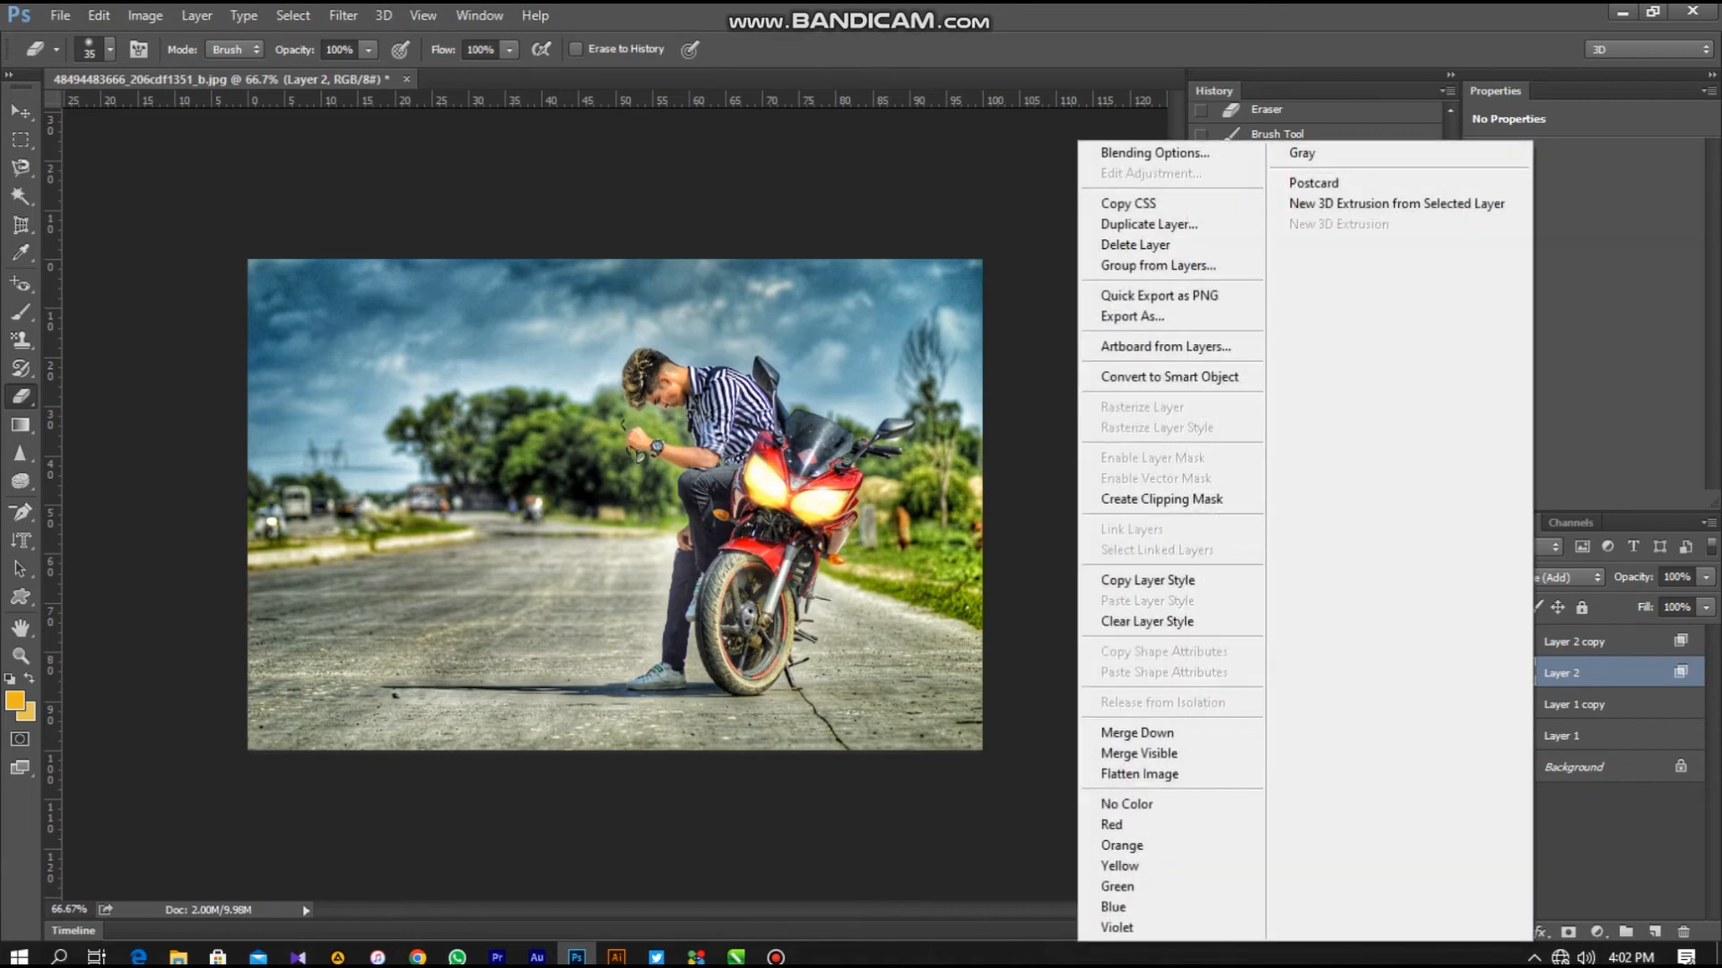
key(Escape)
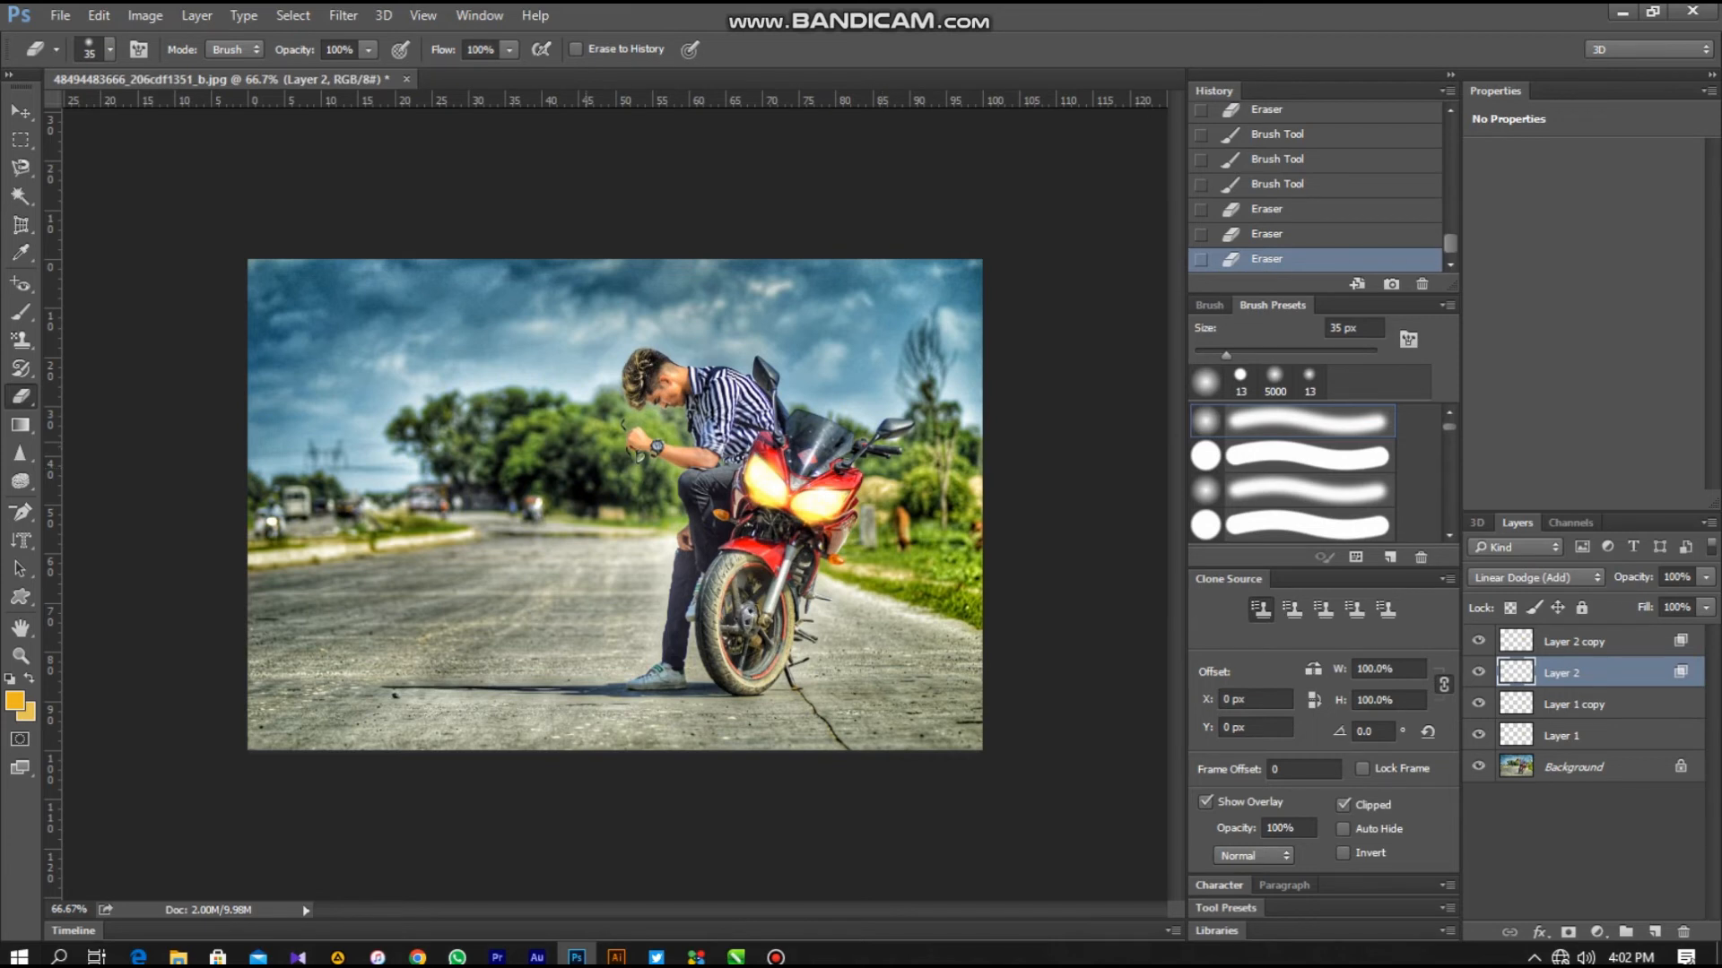
key(bracketright)
key(bracketright)
key(bracketright)
key(bracketright)
key(bracketright)
key(bracketright)
key(bracketright)
key(bracketright)
key(bracketright)
key(bracketright)
key(bracketright)
key(bracketright)
key(bracketright)
key(bracketright)
key(bracketright)
key(bracketright)
key(bracketright)
key(bracketright)
key(bracketright)
key(bracketright)
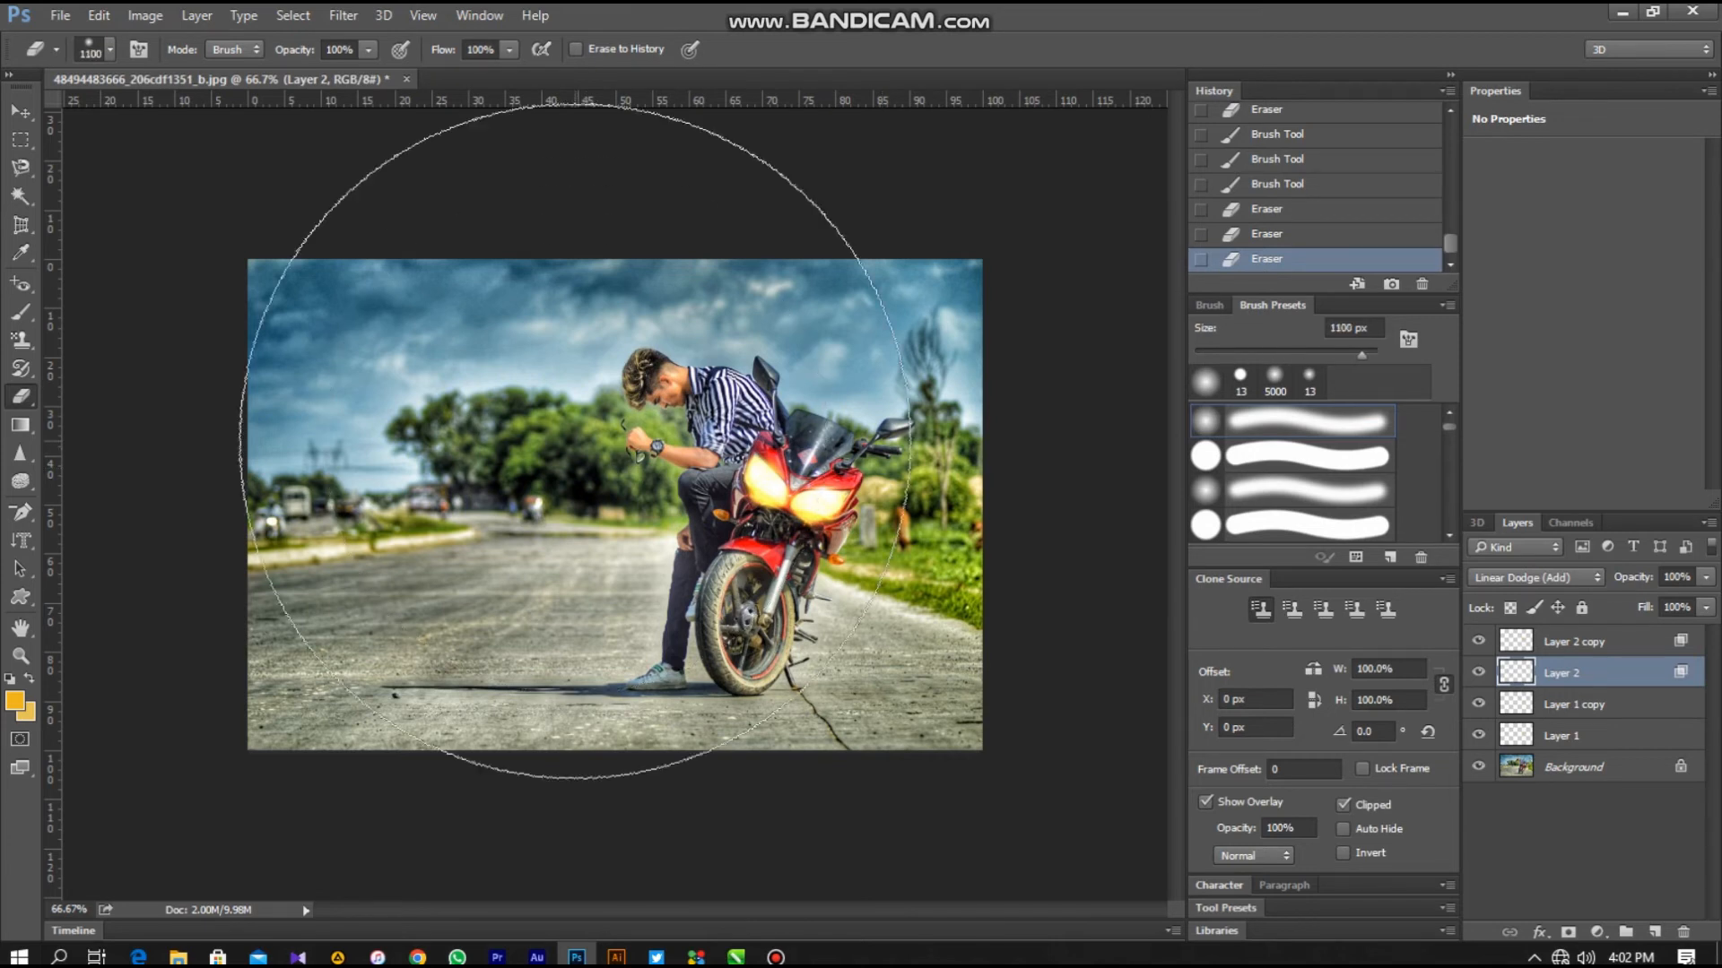
key(bracketleft)
key(bracketleft)
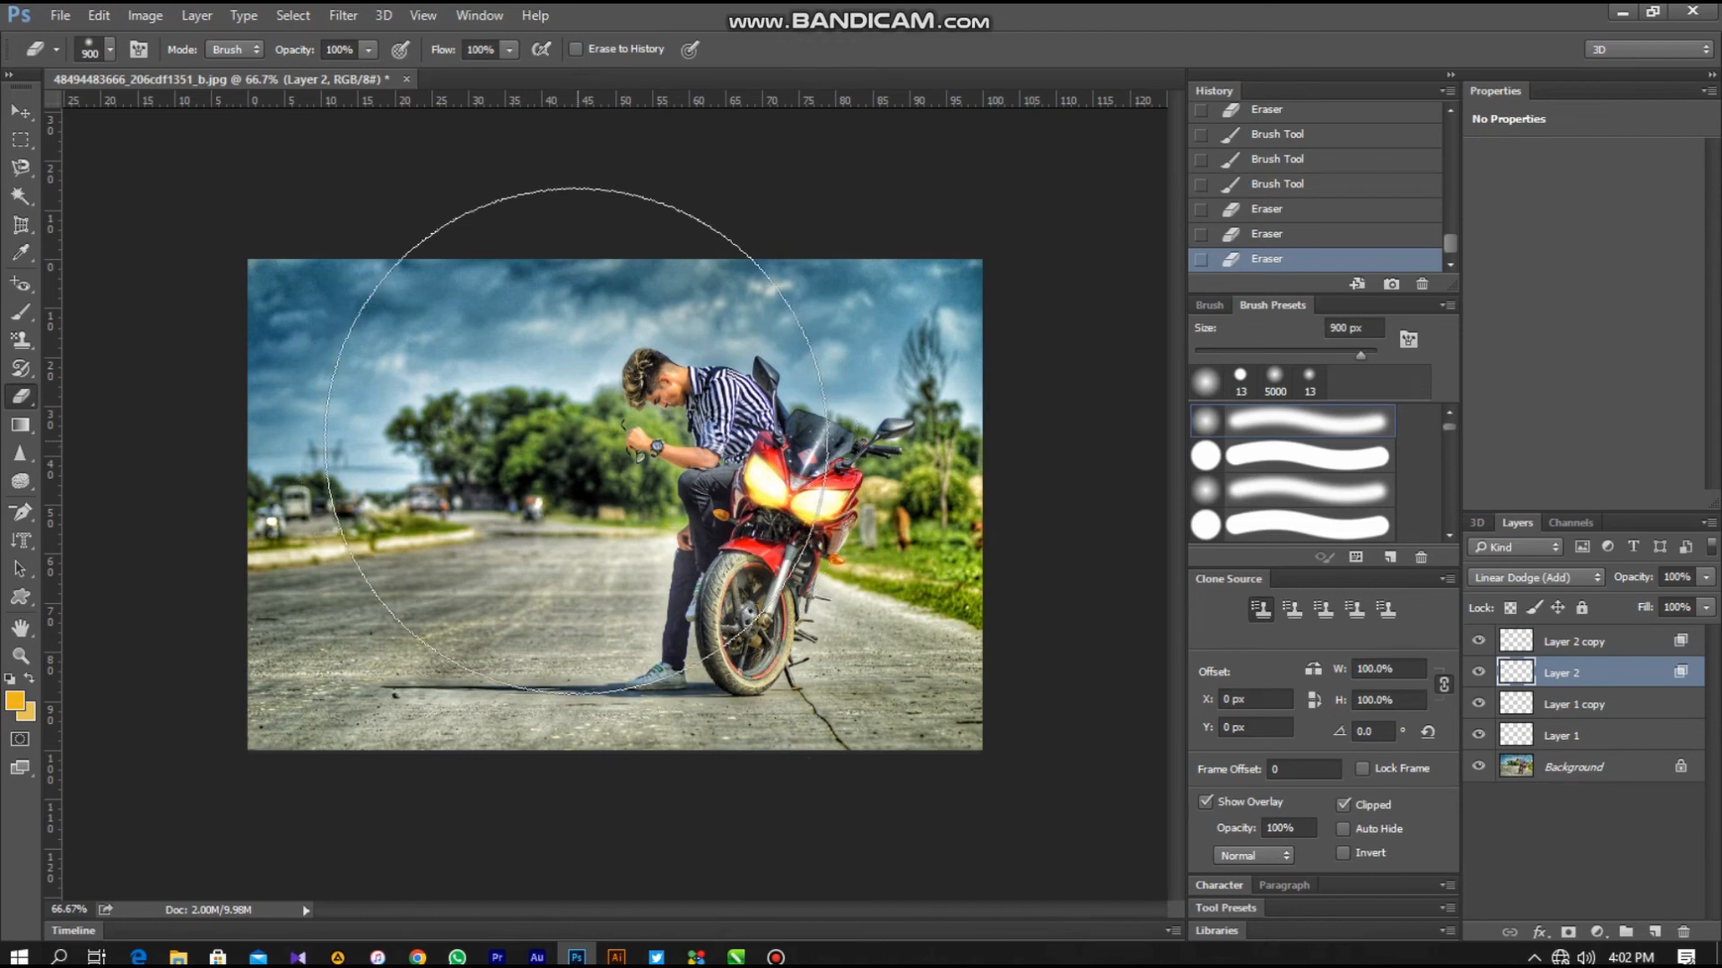
key(bracketleft)
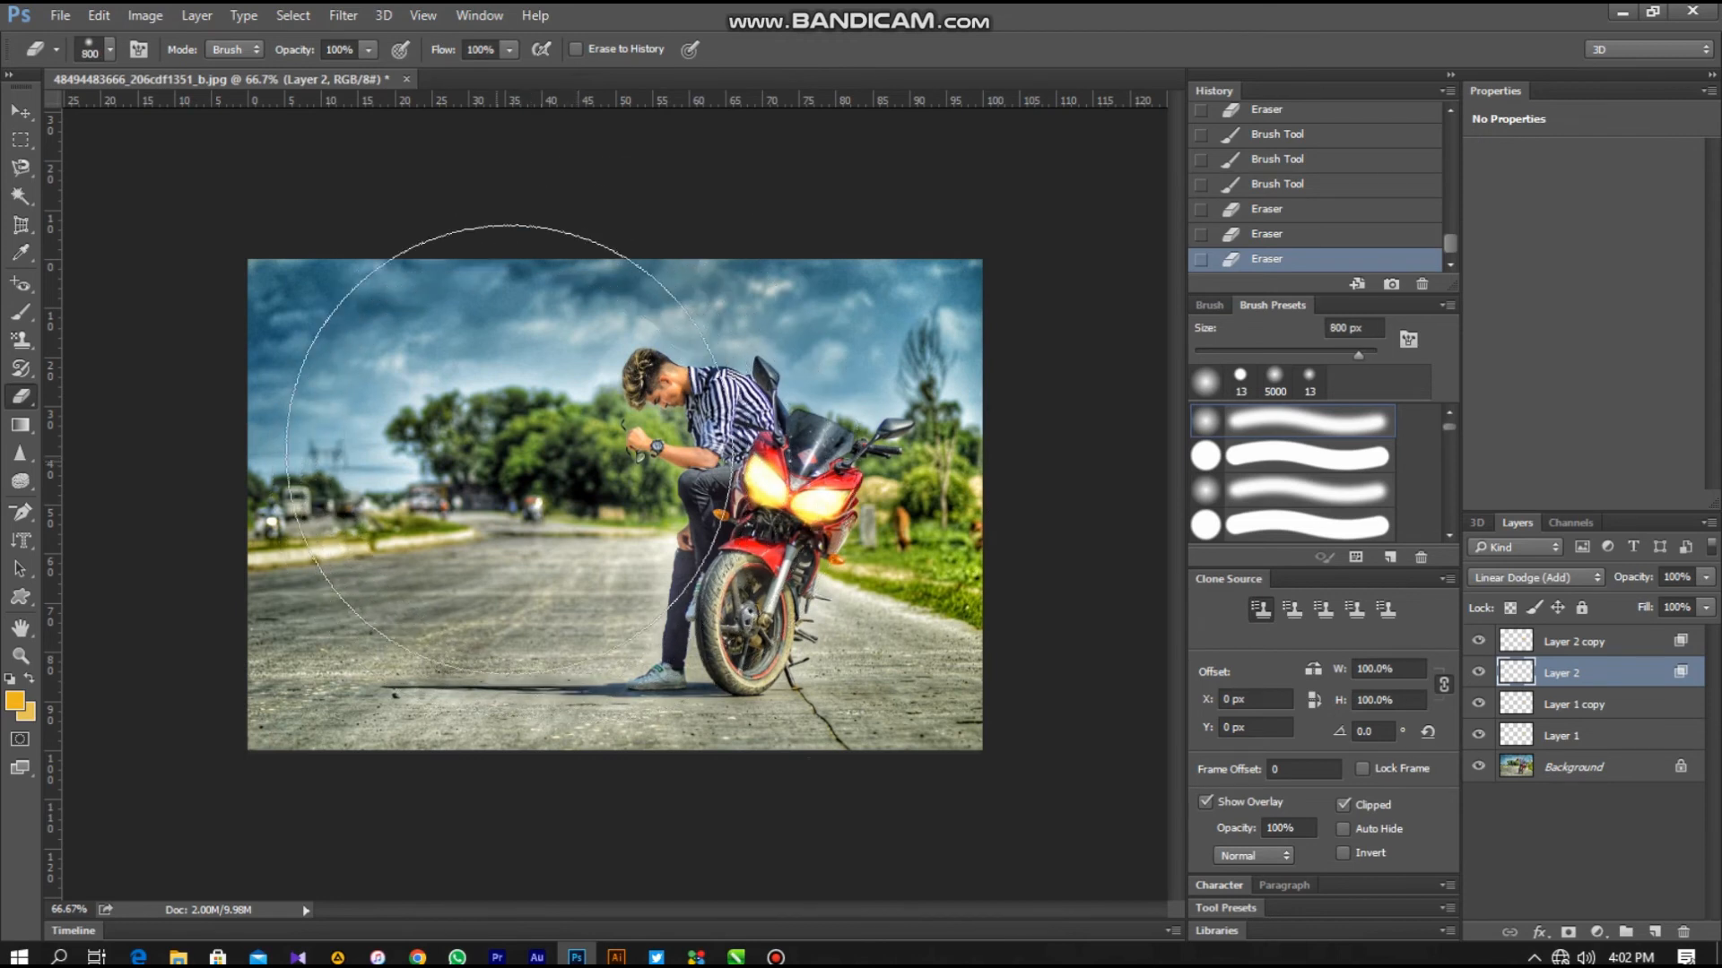
click(513, 462)
click(516, 479)
click(518, 479)
click(519, 475)
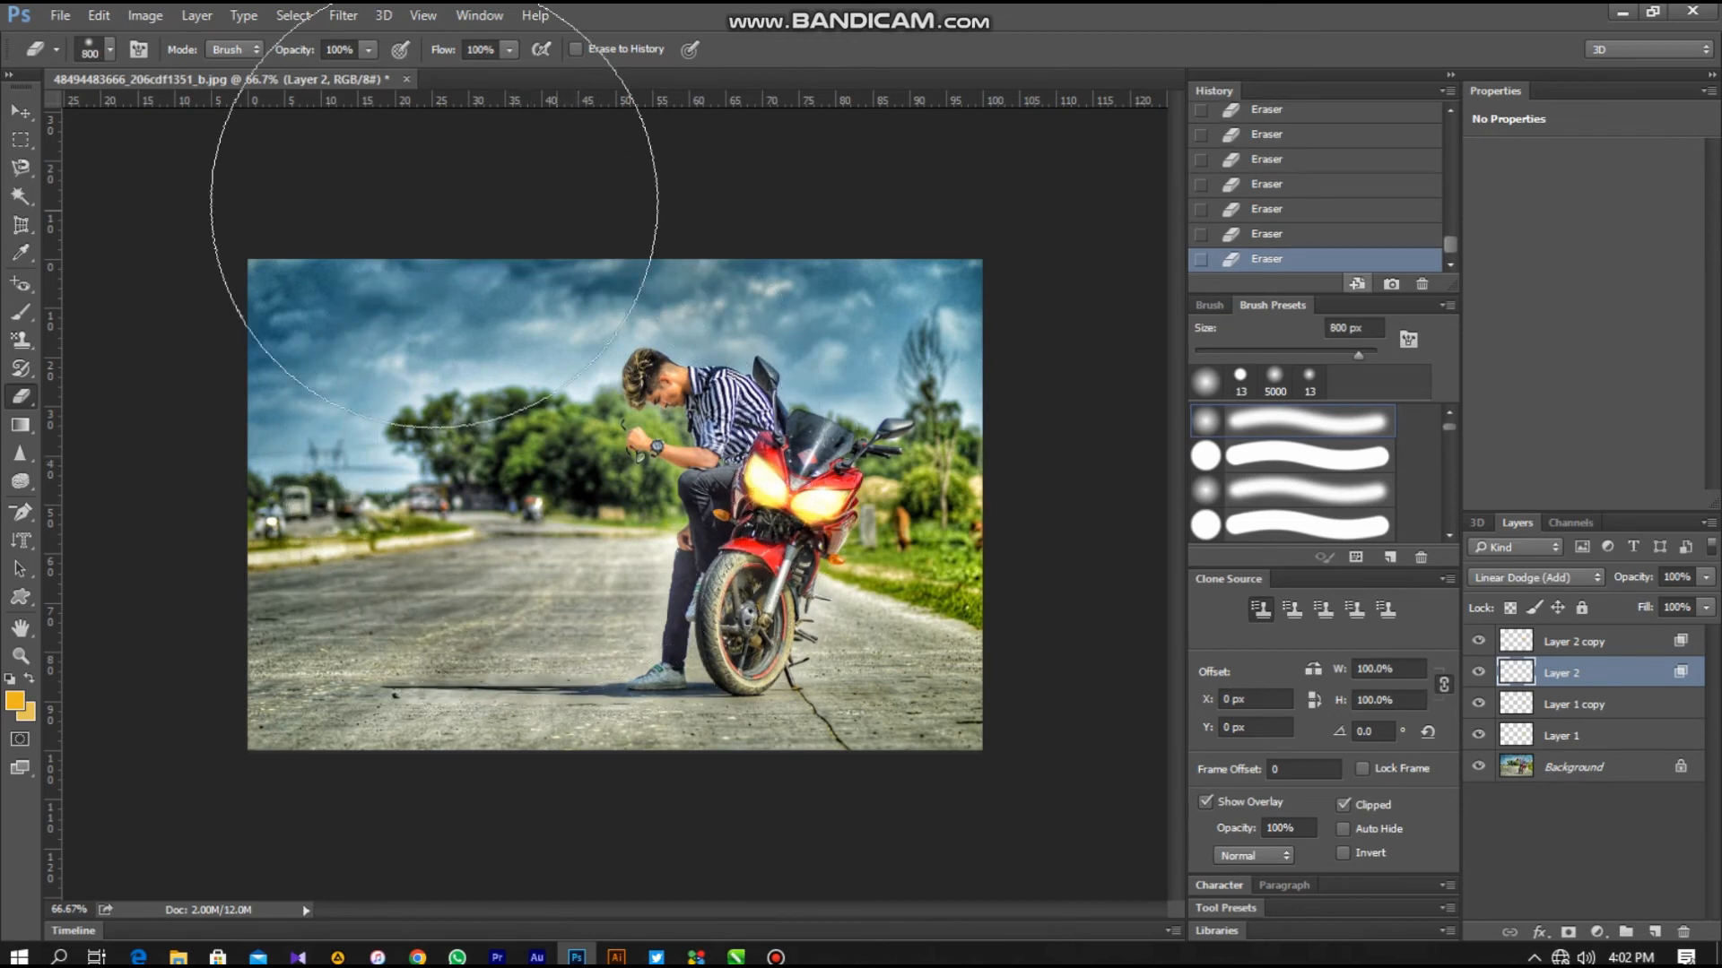
- Try painting a broad orange glow over the rider and motorcycle on Layer 2 with the Brush tool at 800 px
click(21, 312)
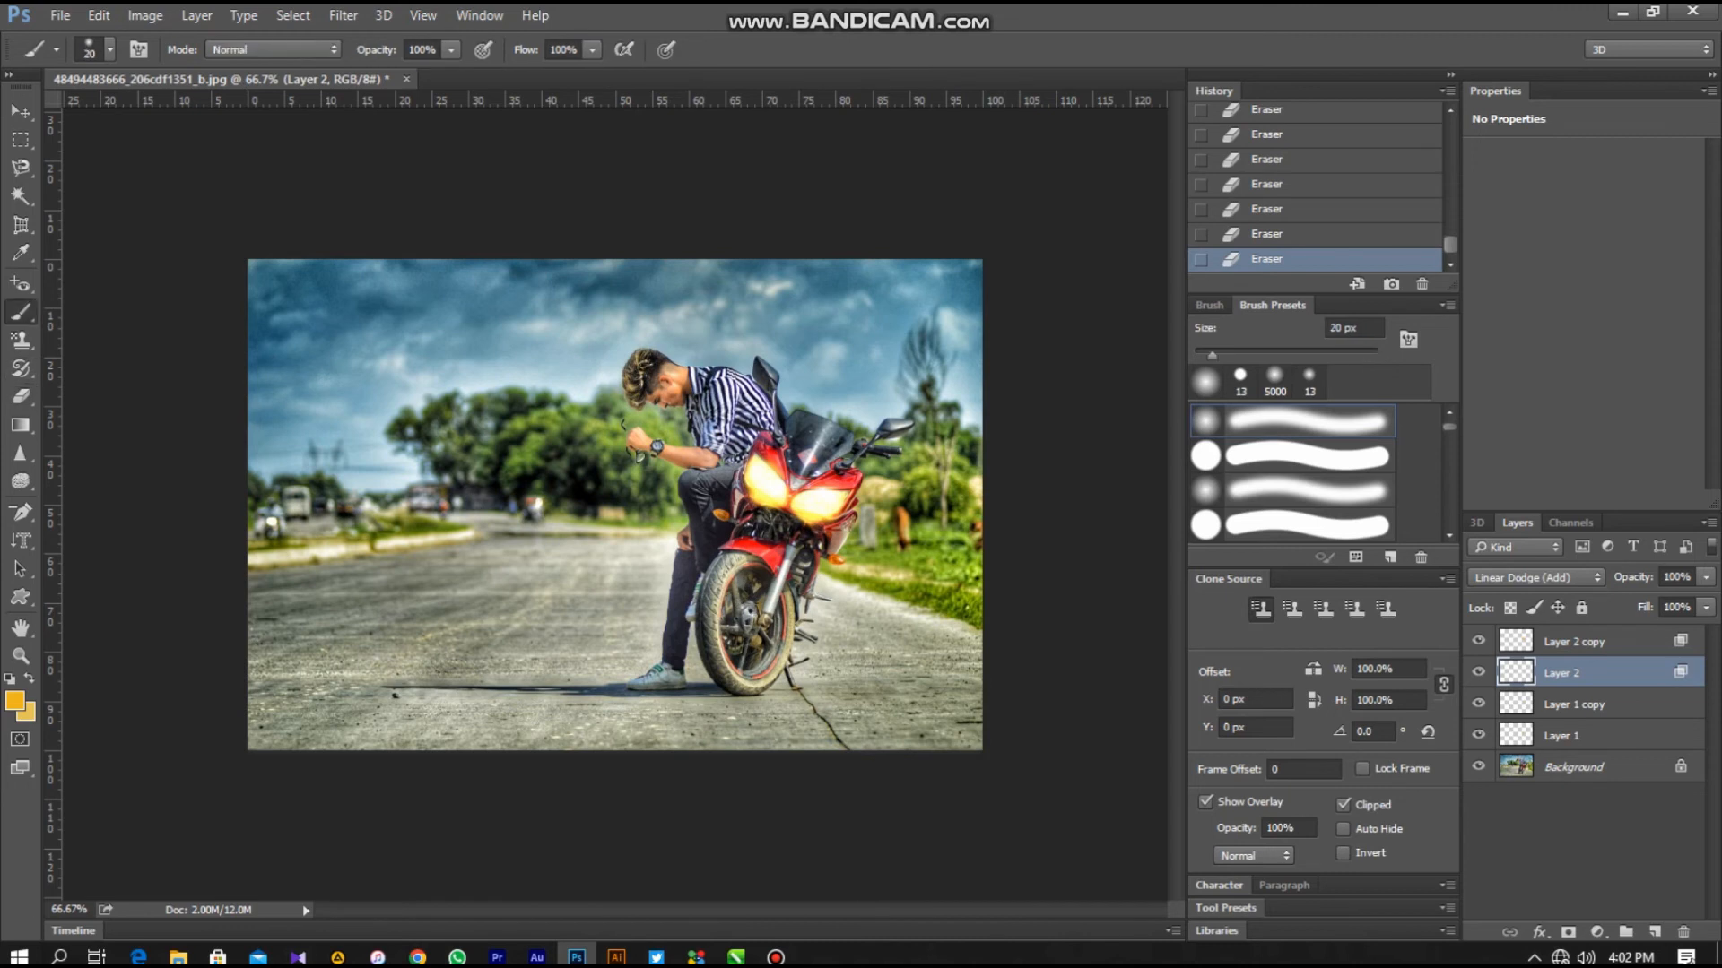
key(bracketright)
key(bracketright)
key(bracketright)
key(bracketright)
key(bracketright)
key(bracketright)
key(bracketright)
key(bracketright)
key(bracketright)
key(bracketright)
key(bracketright)
key(bracketright)
key(bracketright)
key(bracketright)
click(654, 518)
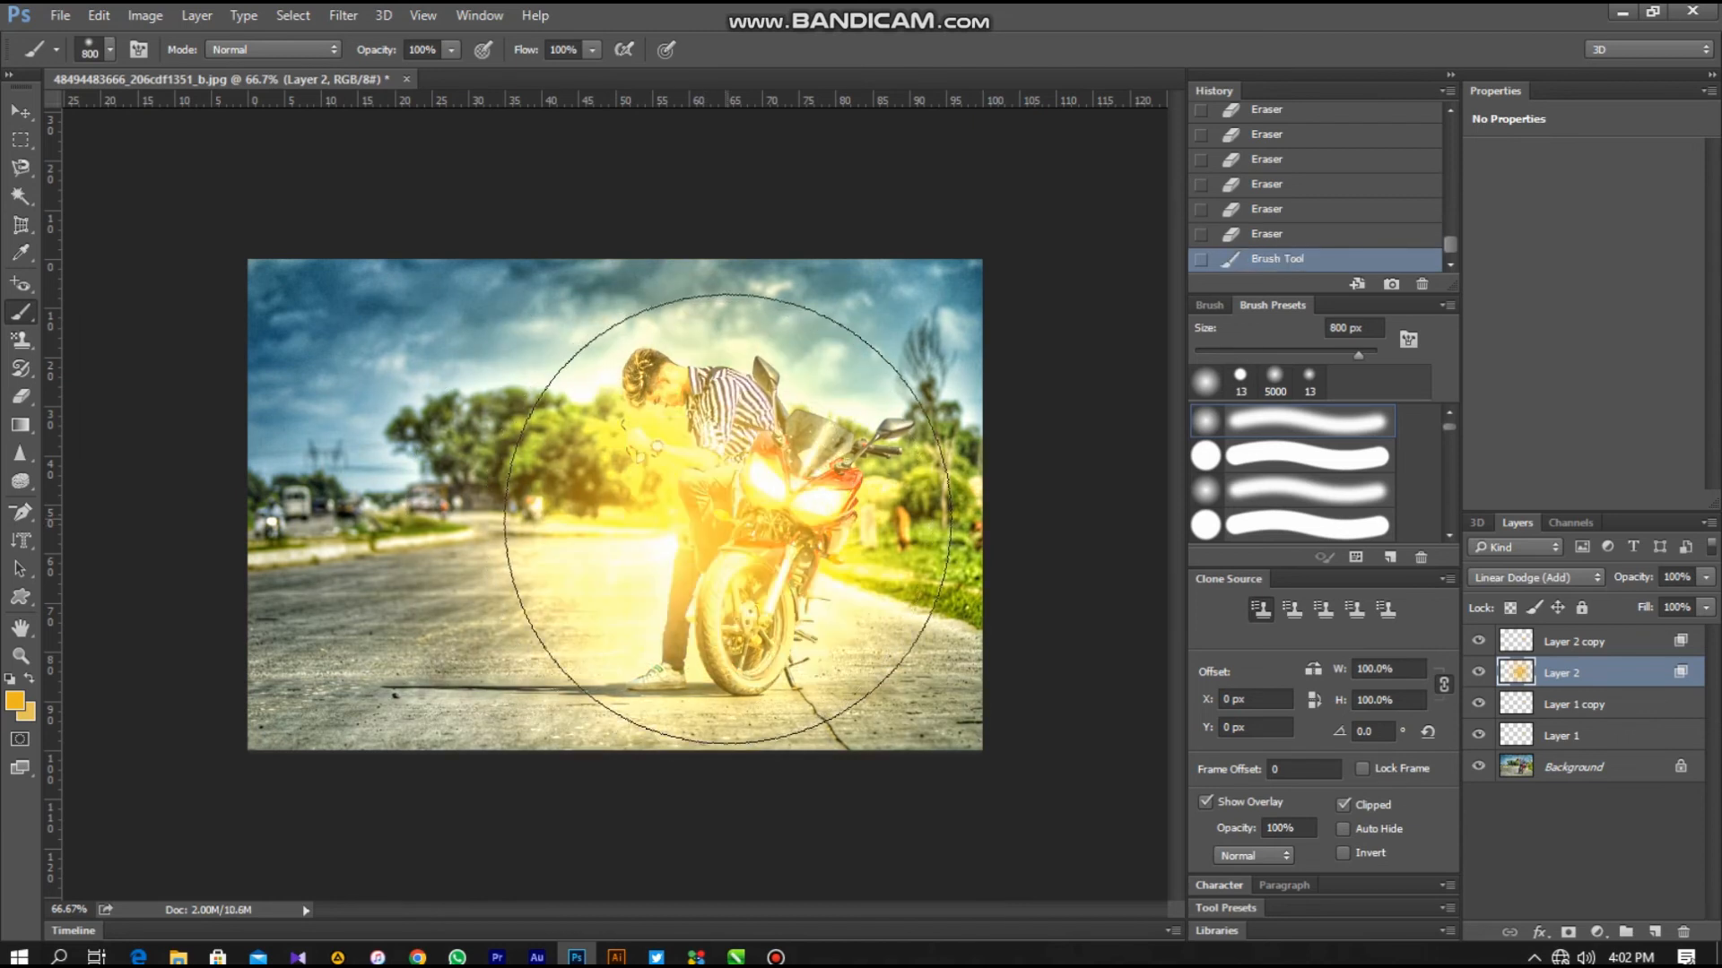
- Try adding a smaller 500 px orange brush dab over the headlights on Layer 2
key(bracketleft)
key(bracketleft)
key(bracketleft)
key(bracketleft)
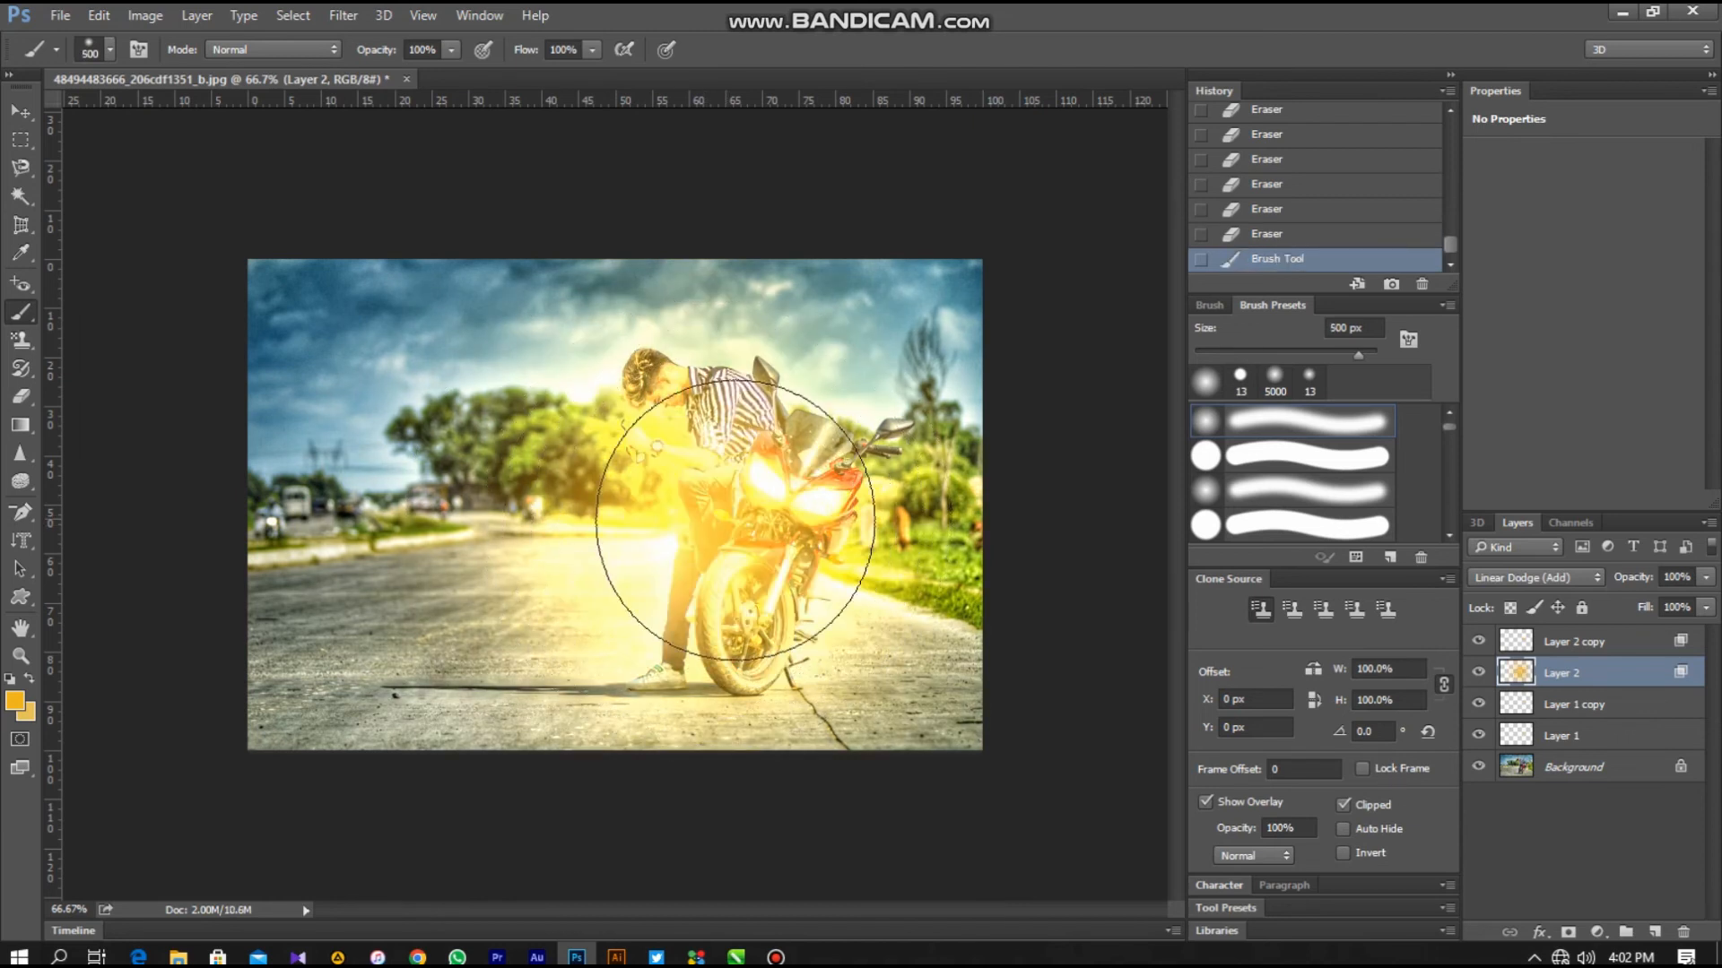
click(816, 507)
key(bracketleft)
key(bracketleft)
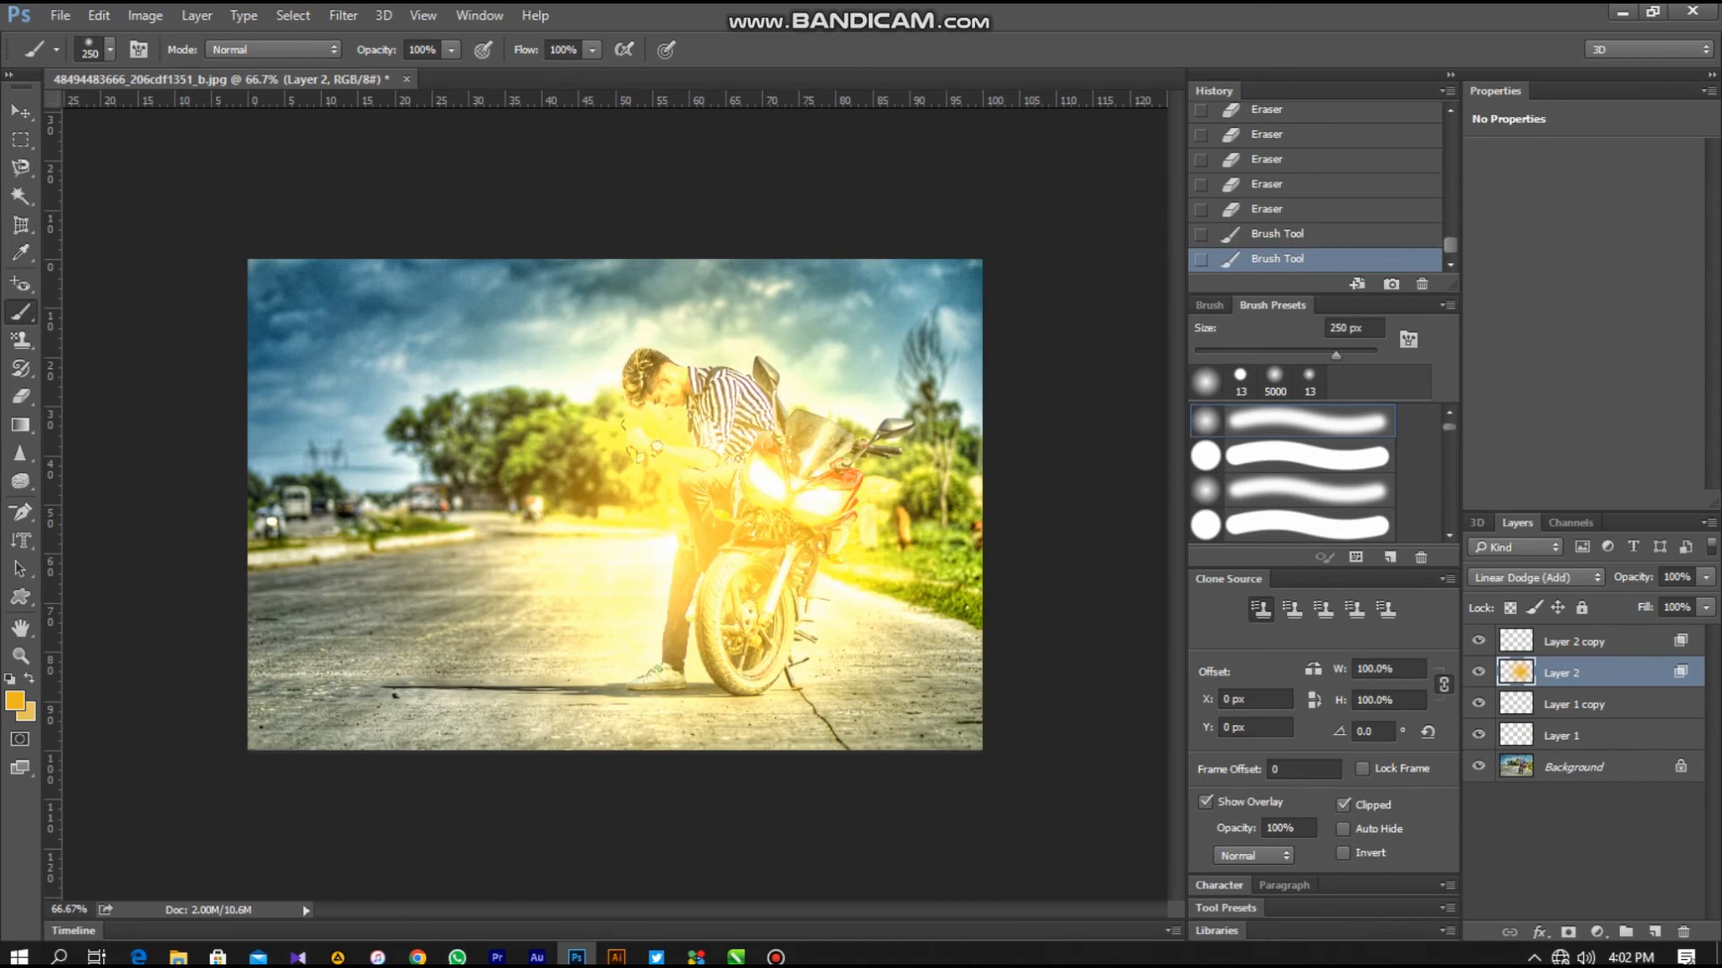
- Delete the two oversized brush strokes from the history
right_click(1259, 238)
click(1266, 234)
right_click(1269, 230)
click(1322, 269)
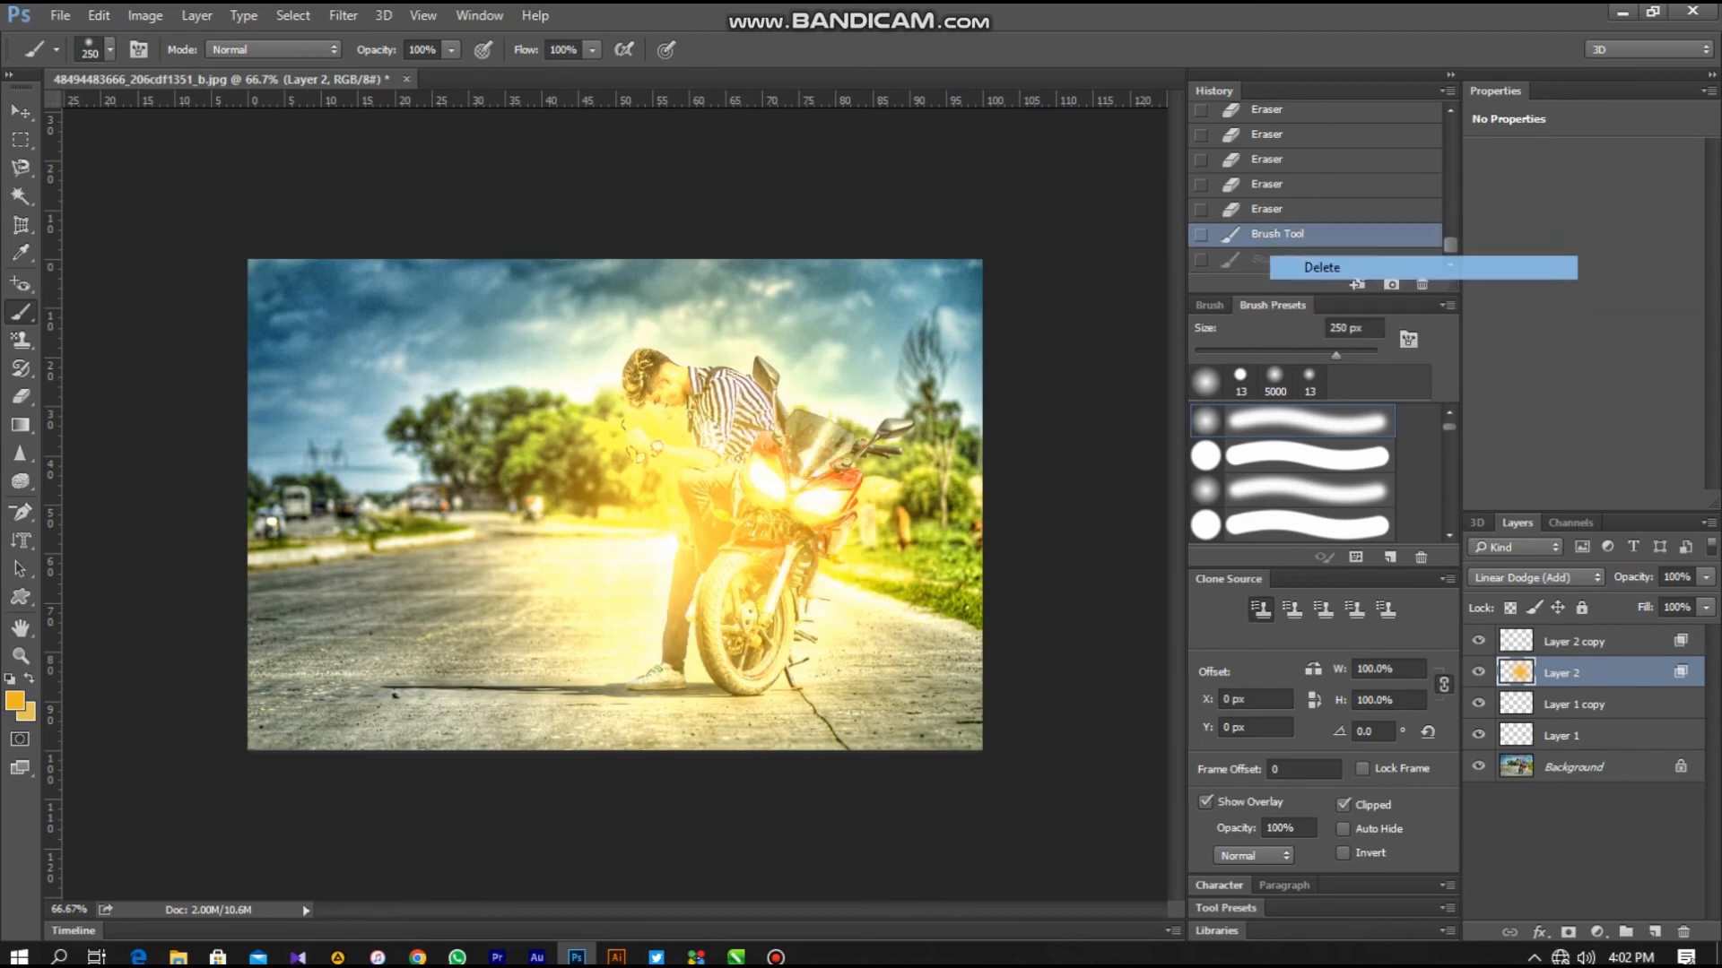
click(819, 372)
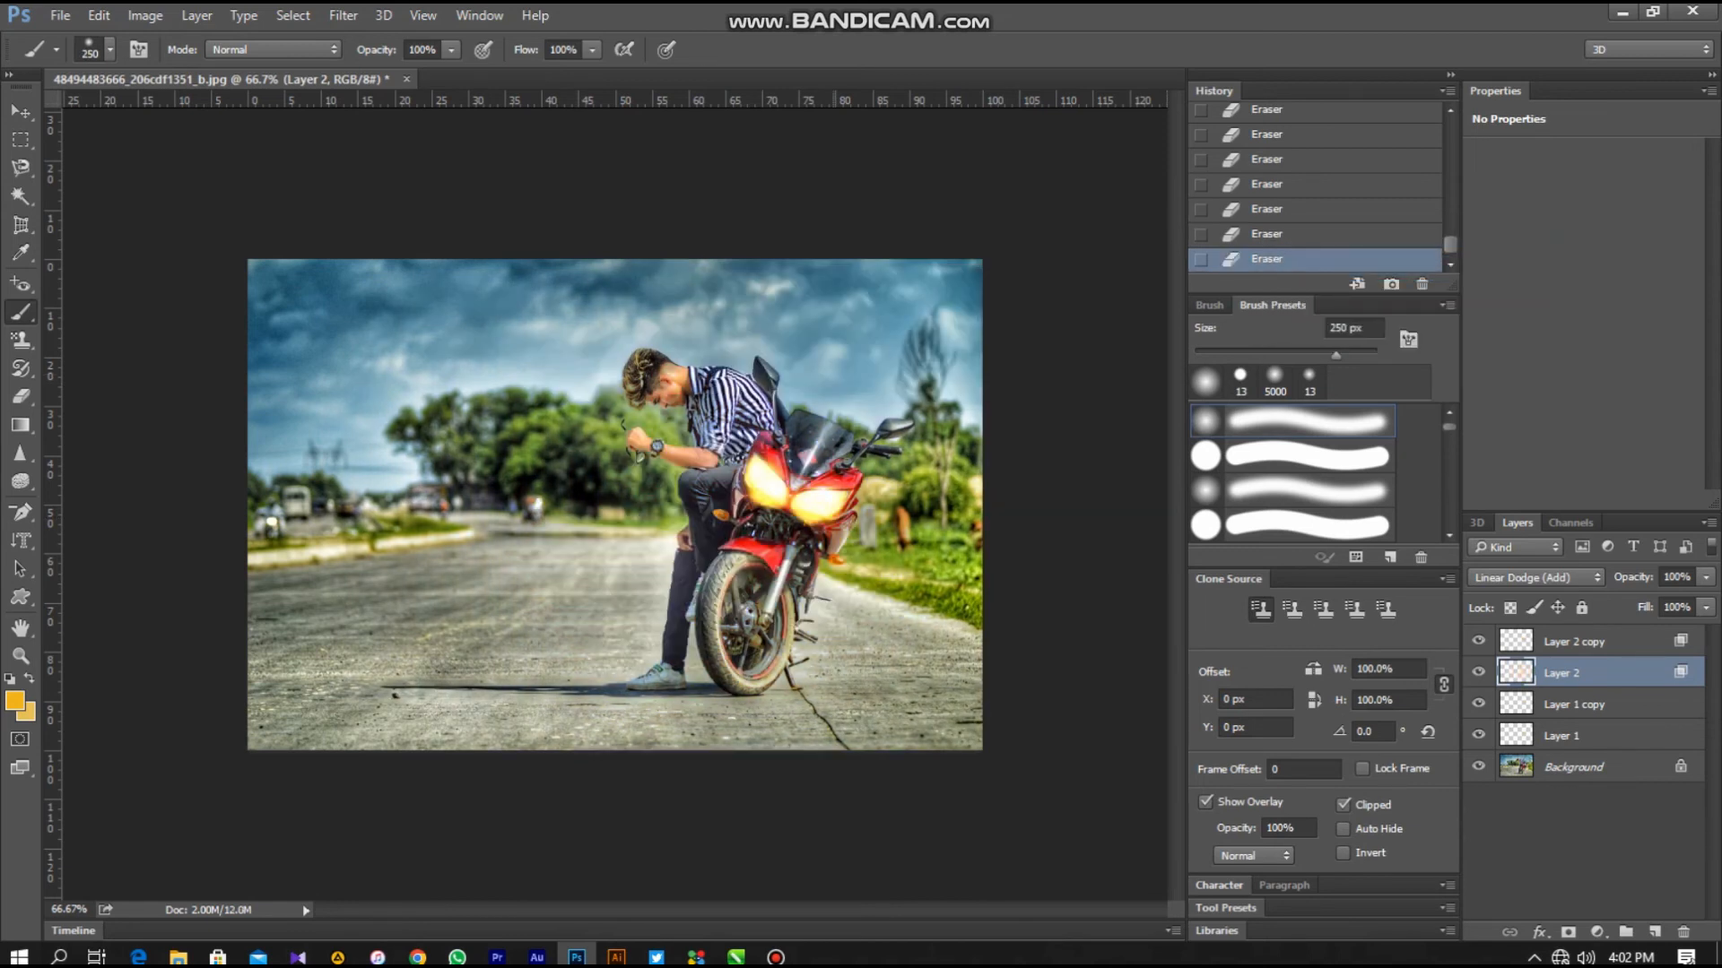
- Paint orange over both headlights on Layer 2 with the brush at 100 px
key(bracketleft)
key(bracketleft)
key(bracketleft)
key(bracketleft)
key(bracketleft)
click(816, 503)
click(762, 493)
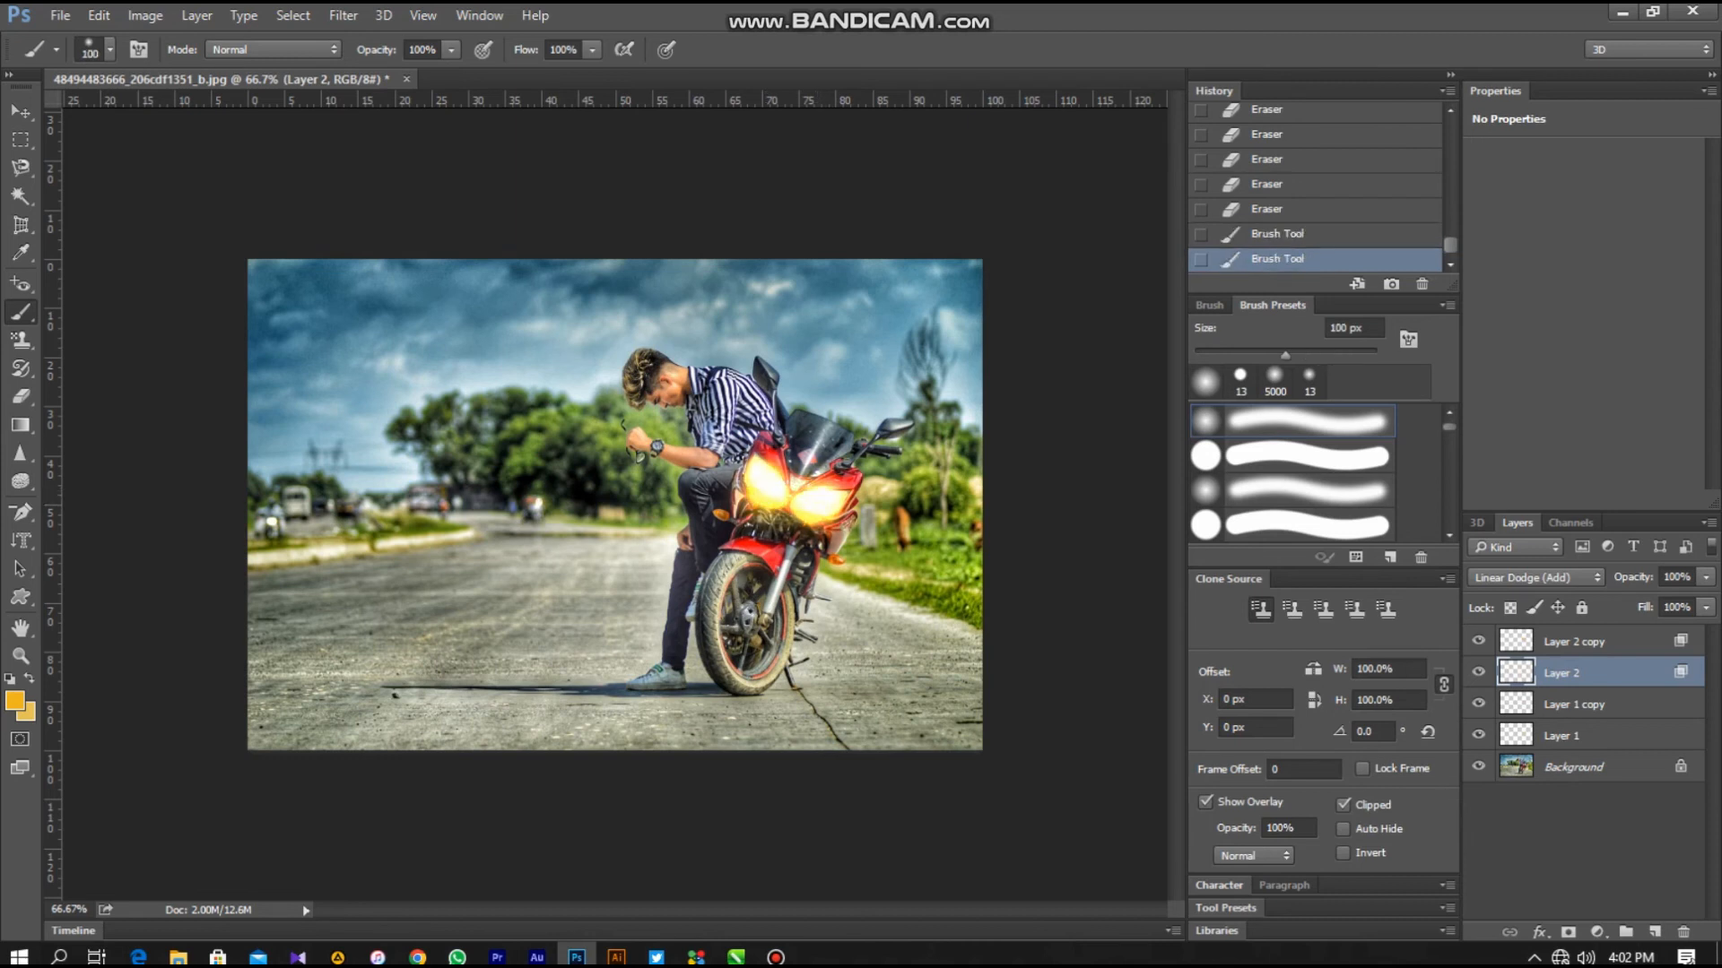
- Paint a 125 px orange dab over the trees on Layer 2 and move the glow onto the motorcycle's headlights
key(bracketright)
click(438, 441)
key(v)
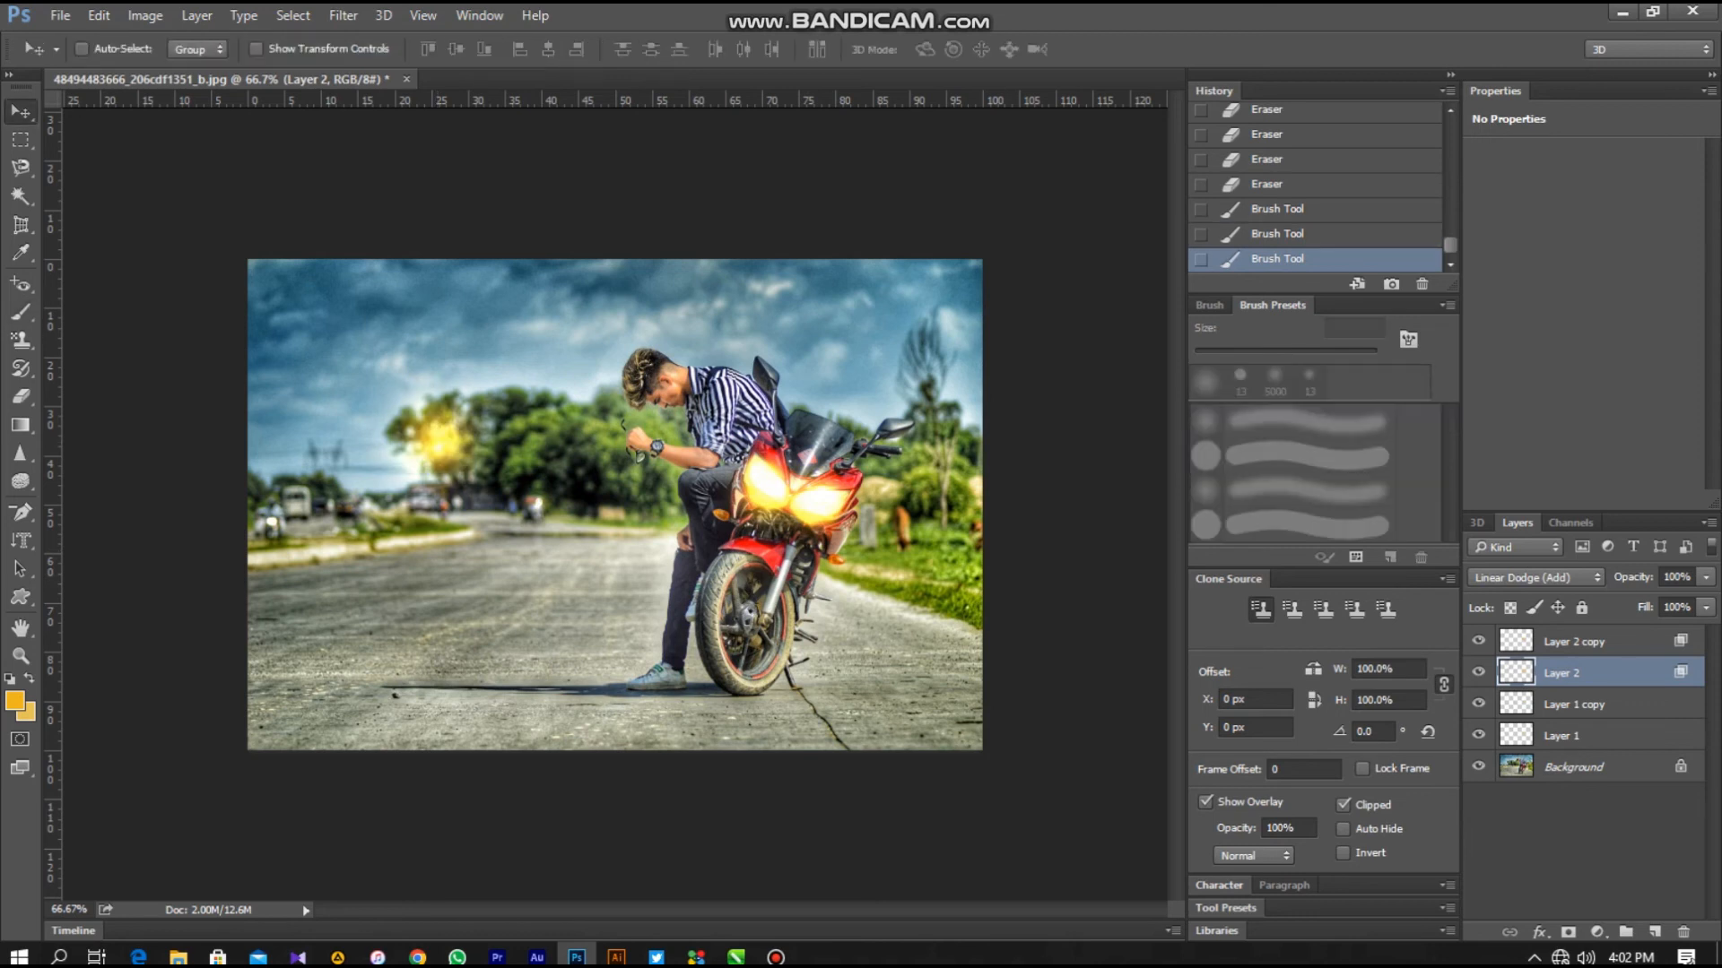
drag(439, 441, 803, 512)
right_click(772, 493)
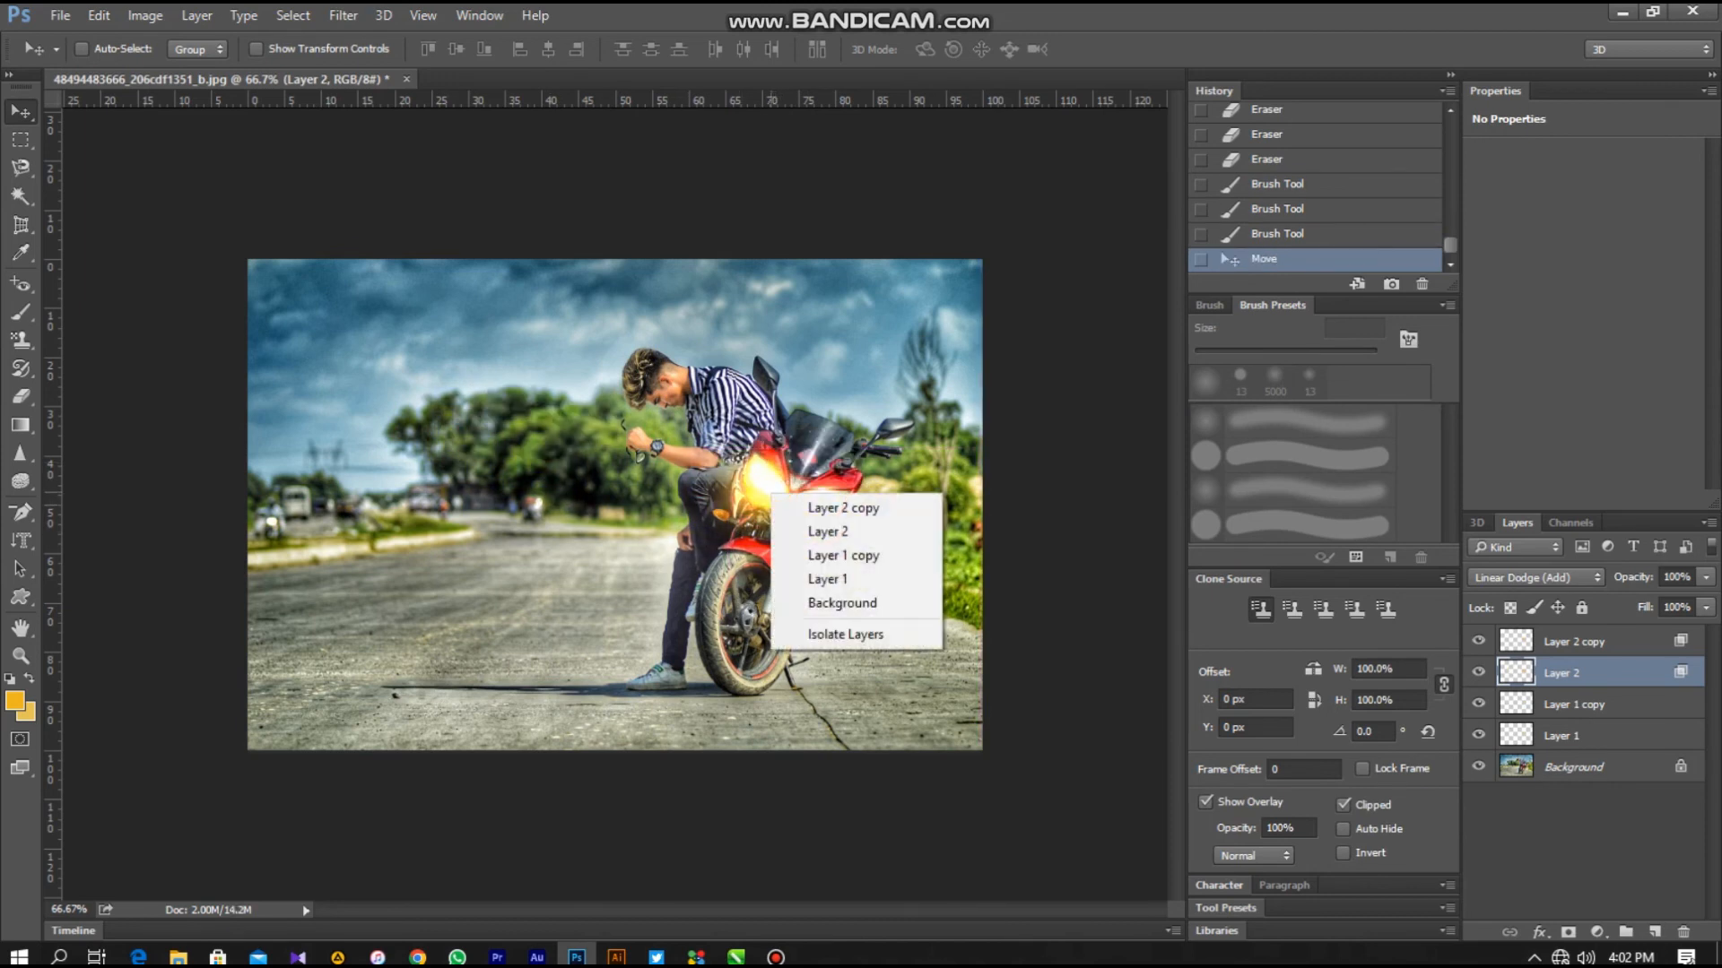
key(Escape)
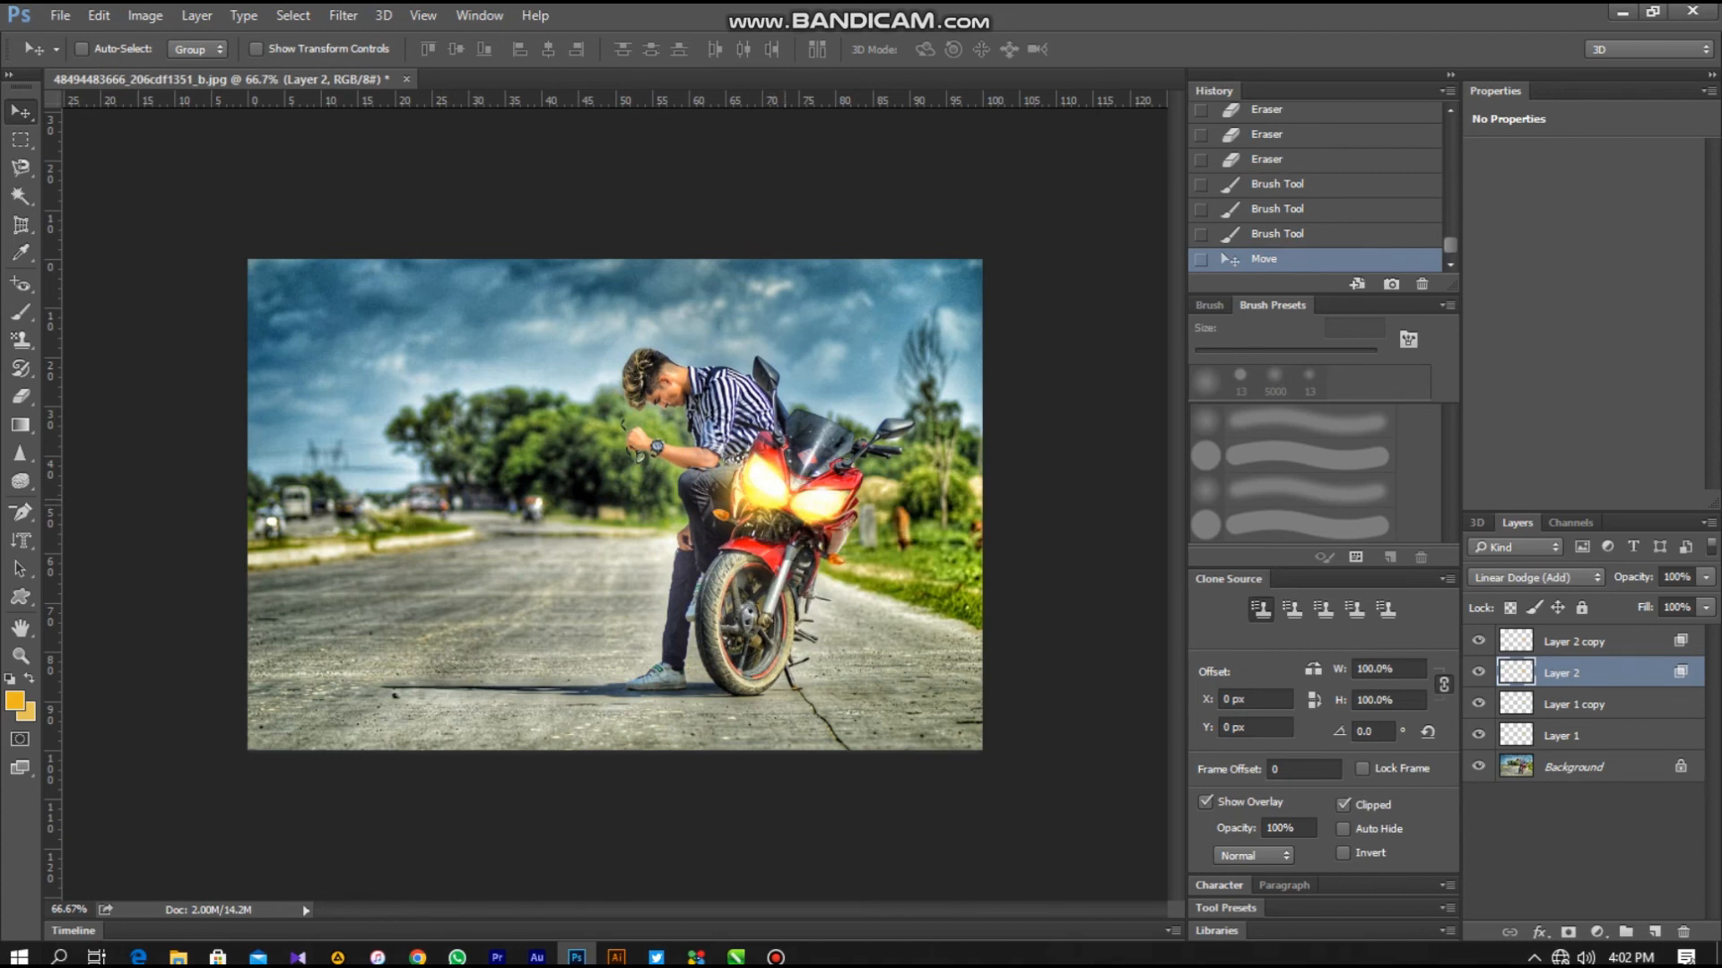
drag(757, 471, 838, 495)
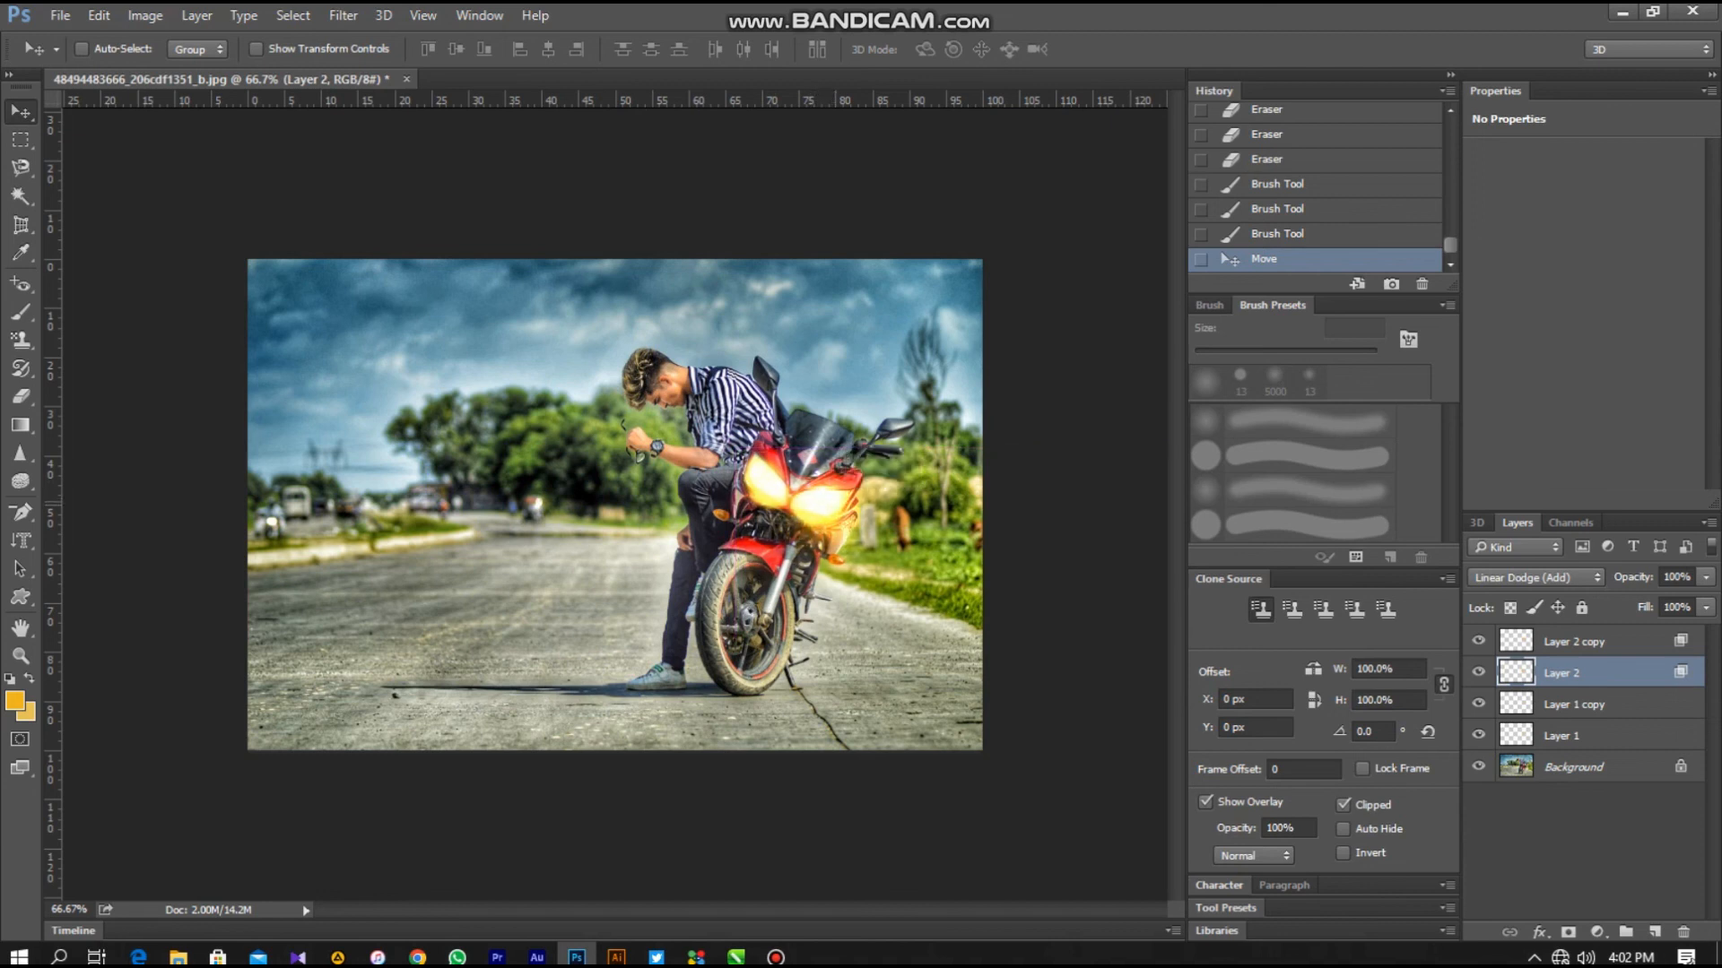
right_click(1550, 672)
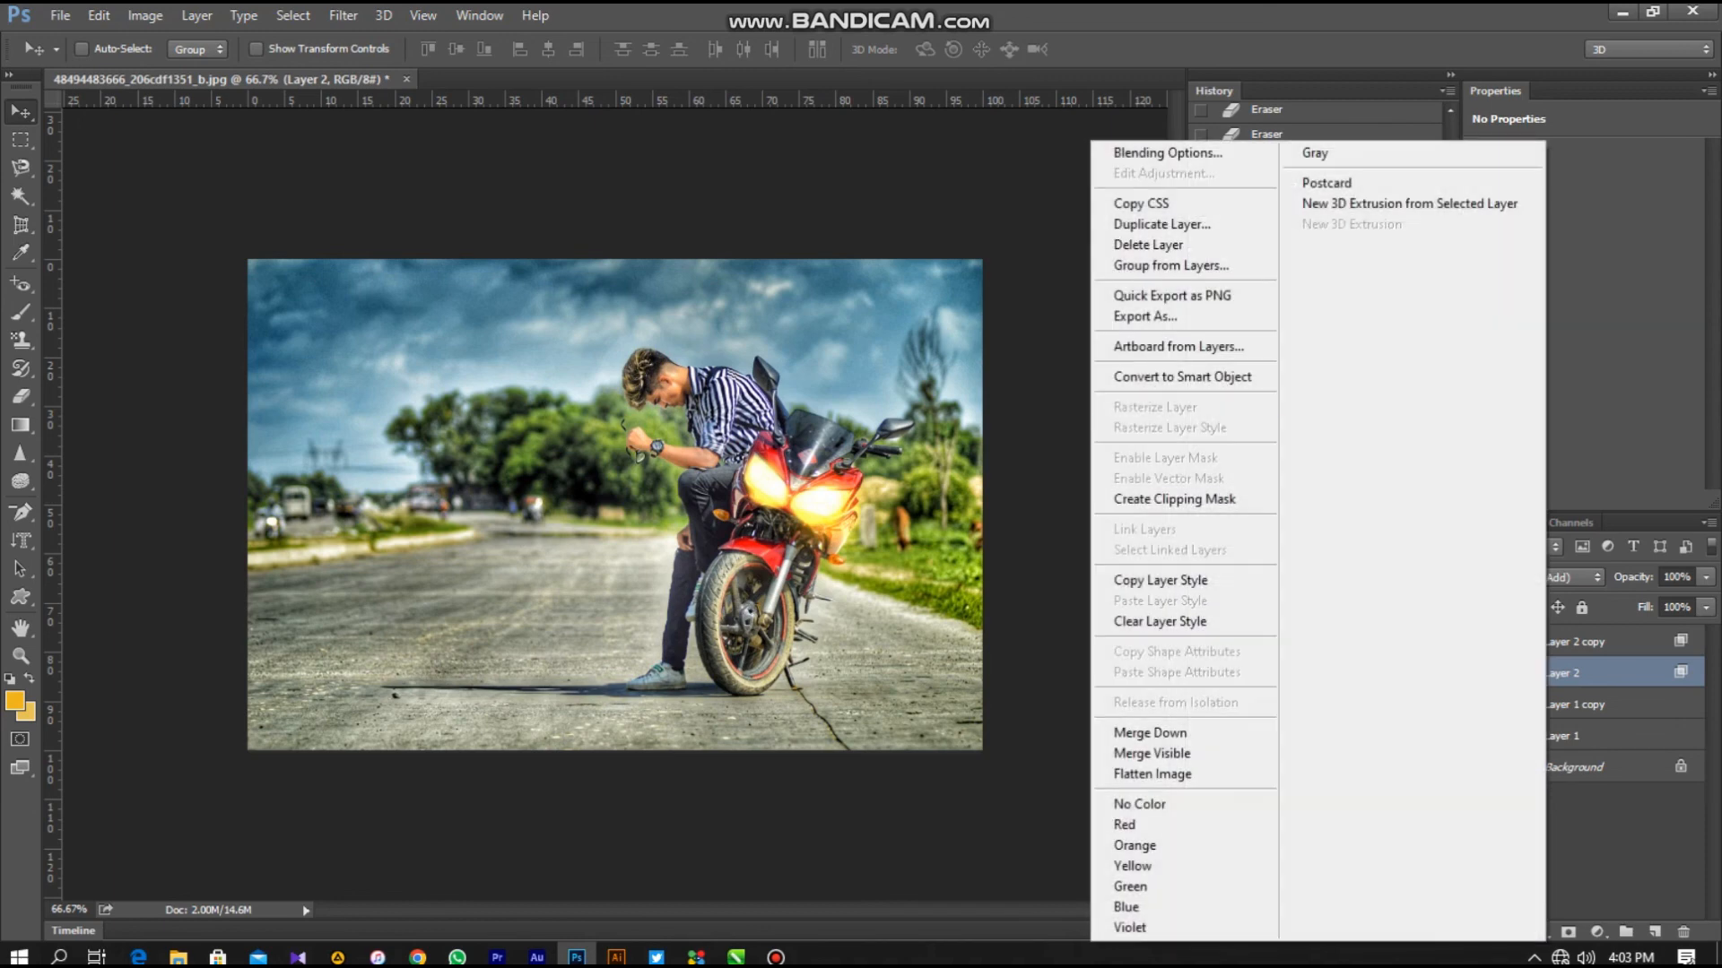
key(Escape)
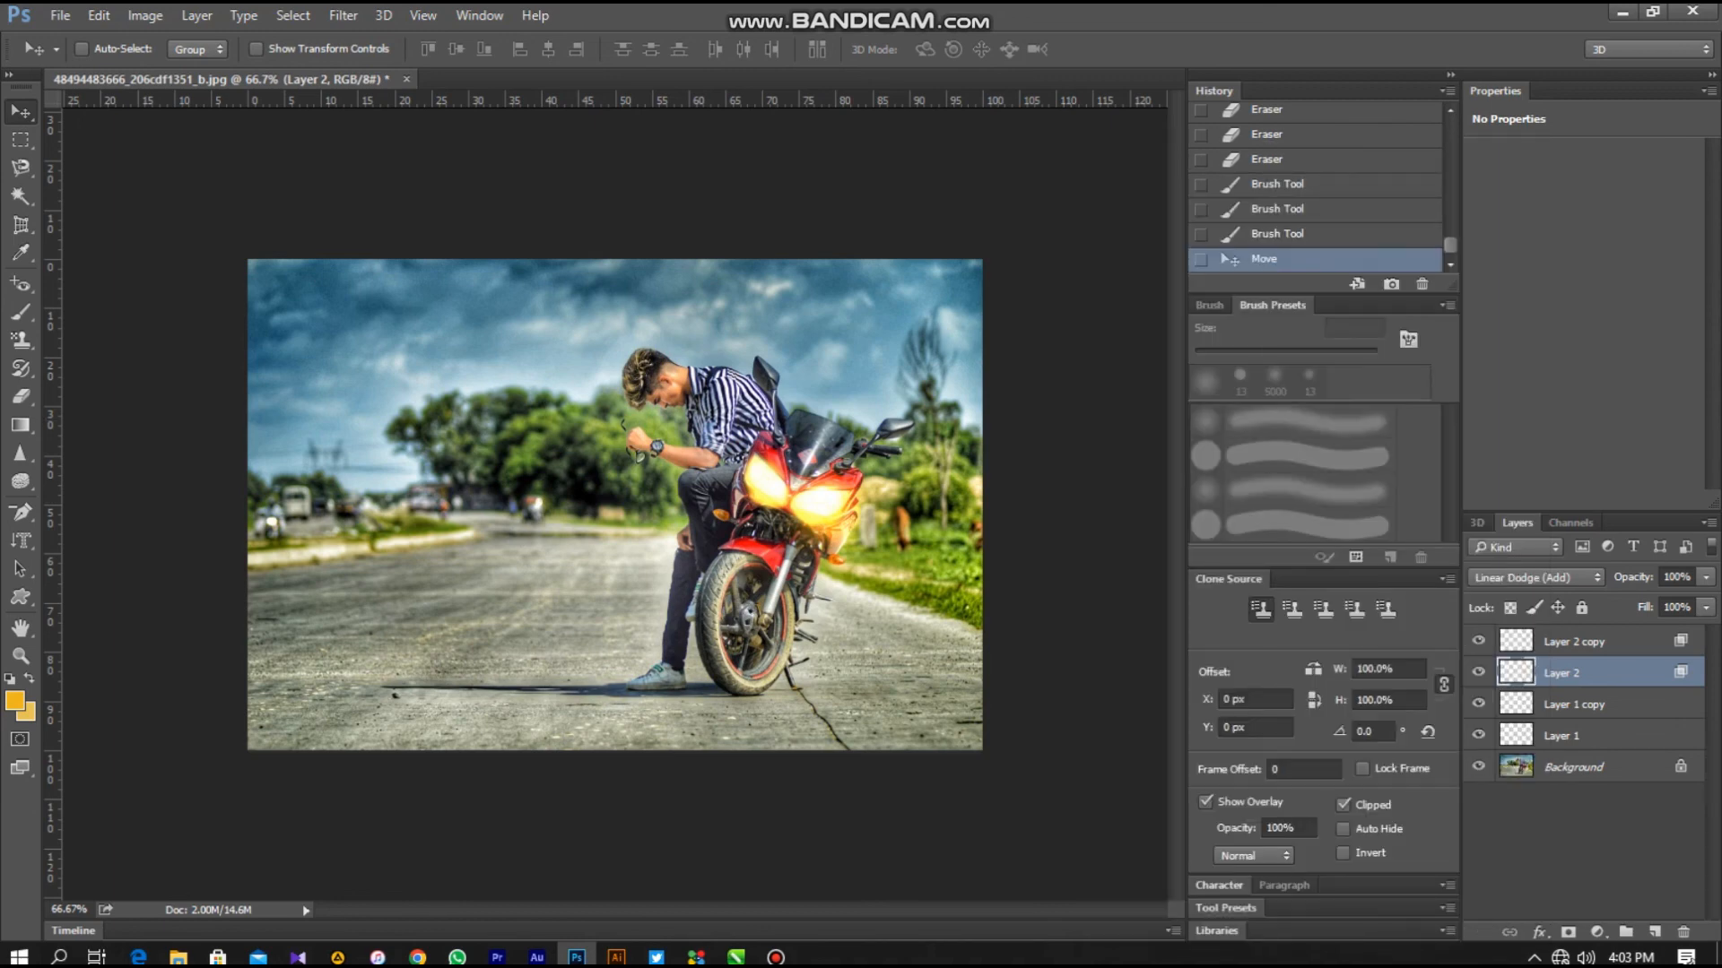
- Try painting a 60 px orange dab over the trees on Layer 2 copy and moving the layer slightly
click(1575, 642)
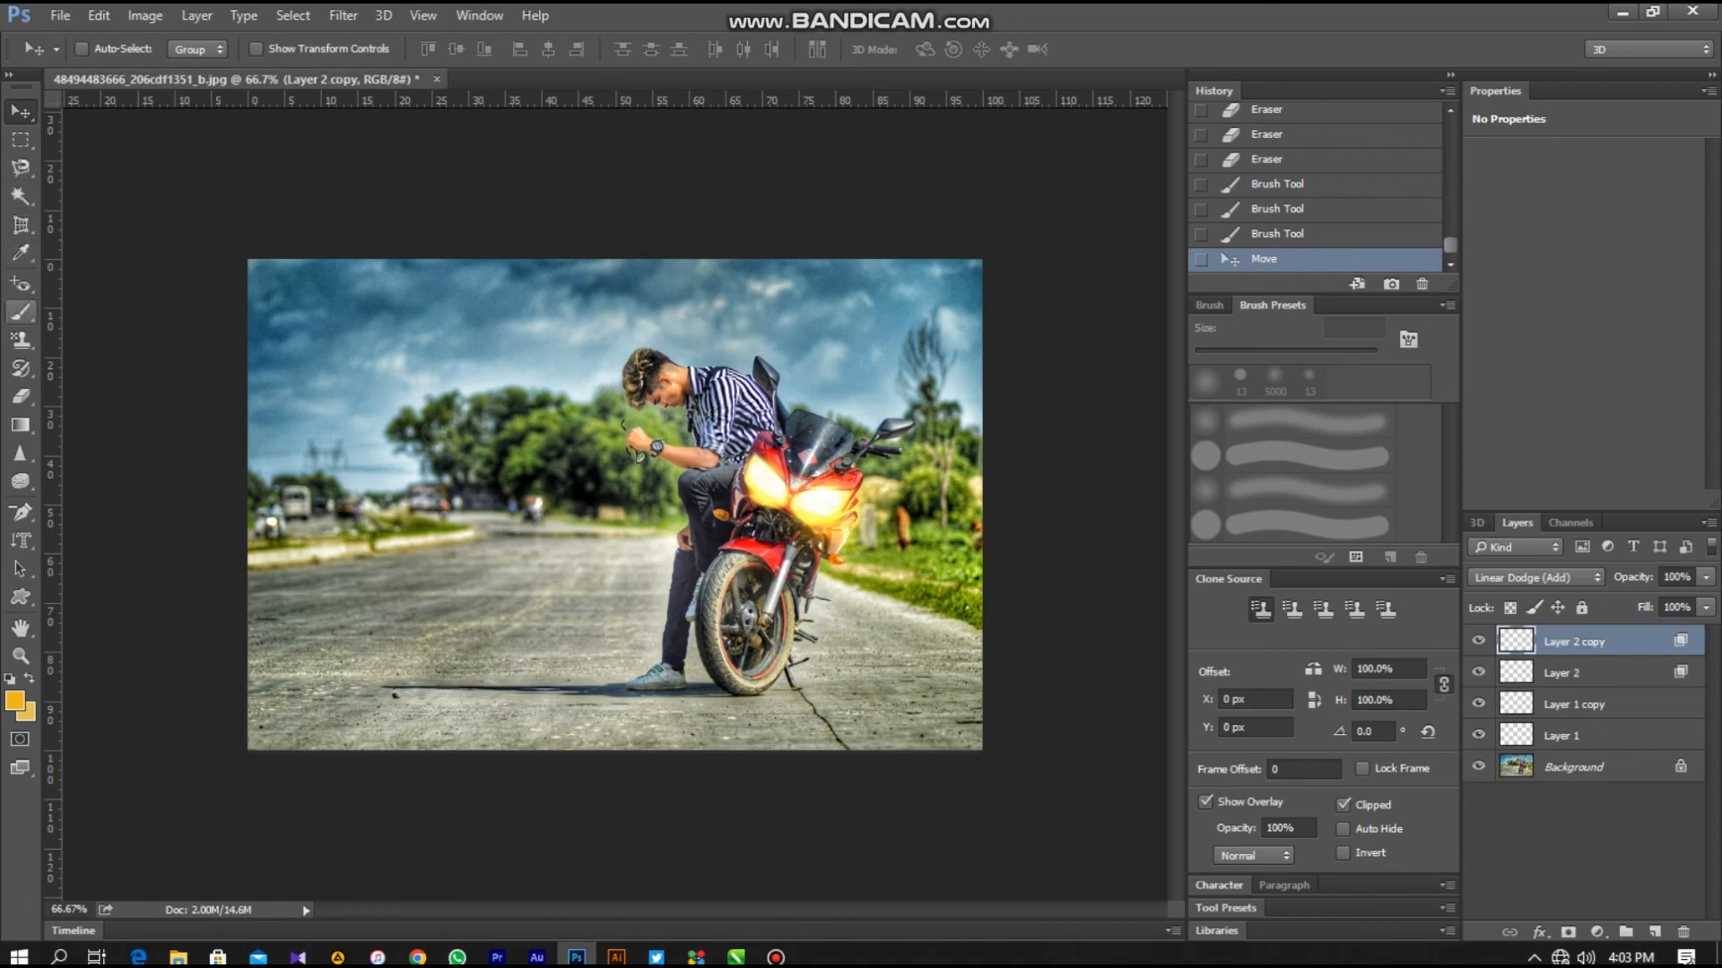
click(20, 312)
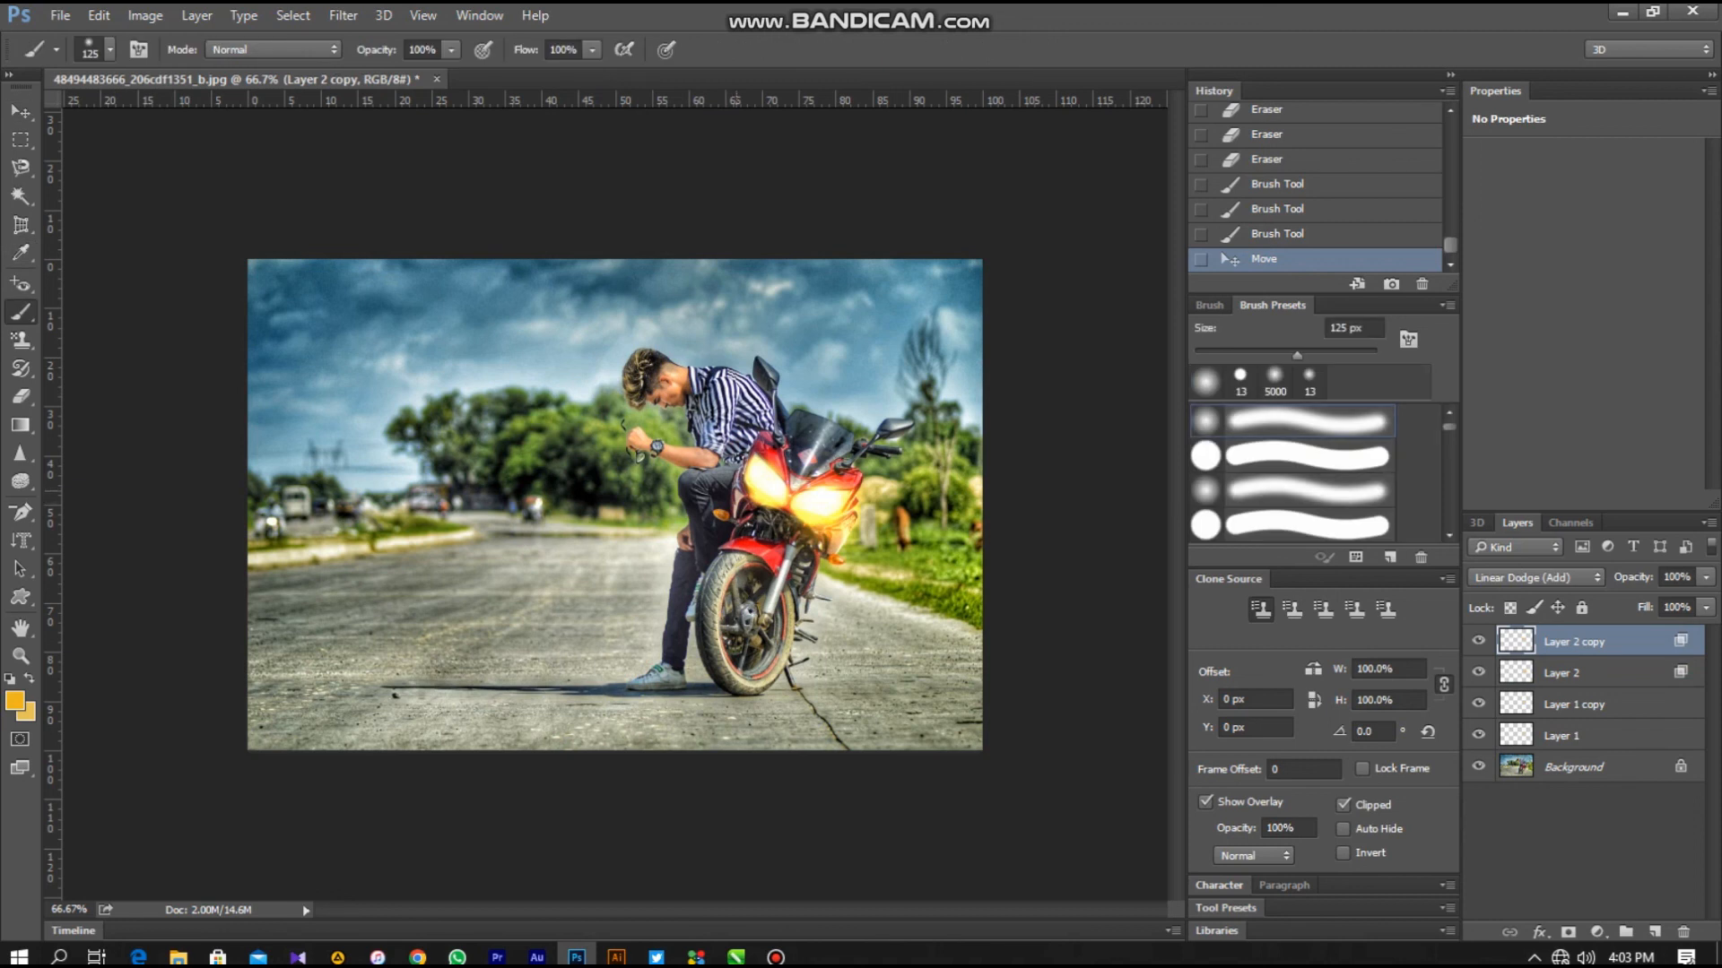
key(bracketleft)
key(bracketleft)
key(bracketleft)
key(bracketleft)
key(bracketleft)
click(489, 454)
key(v)
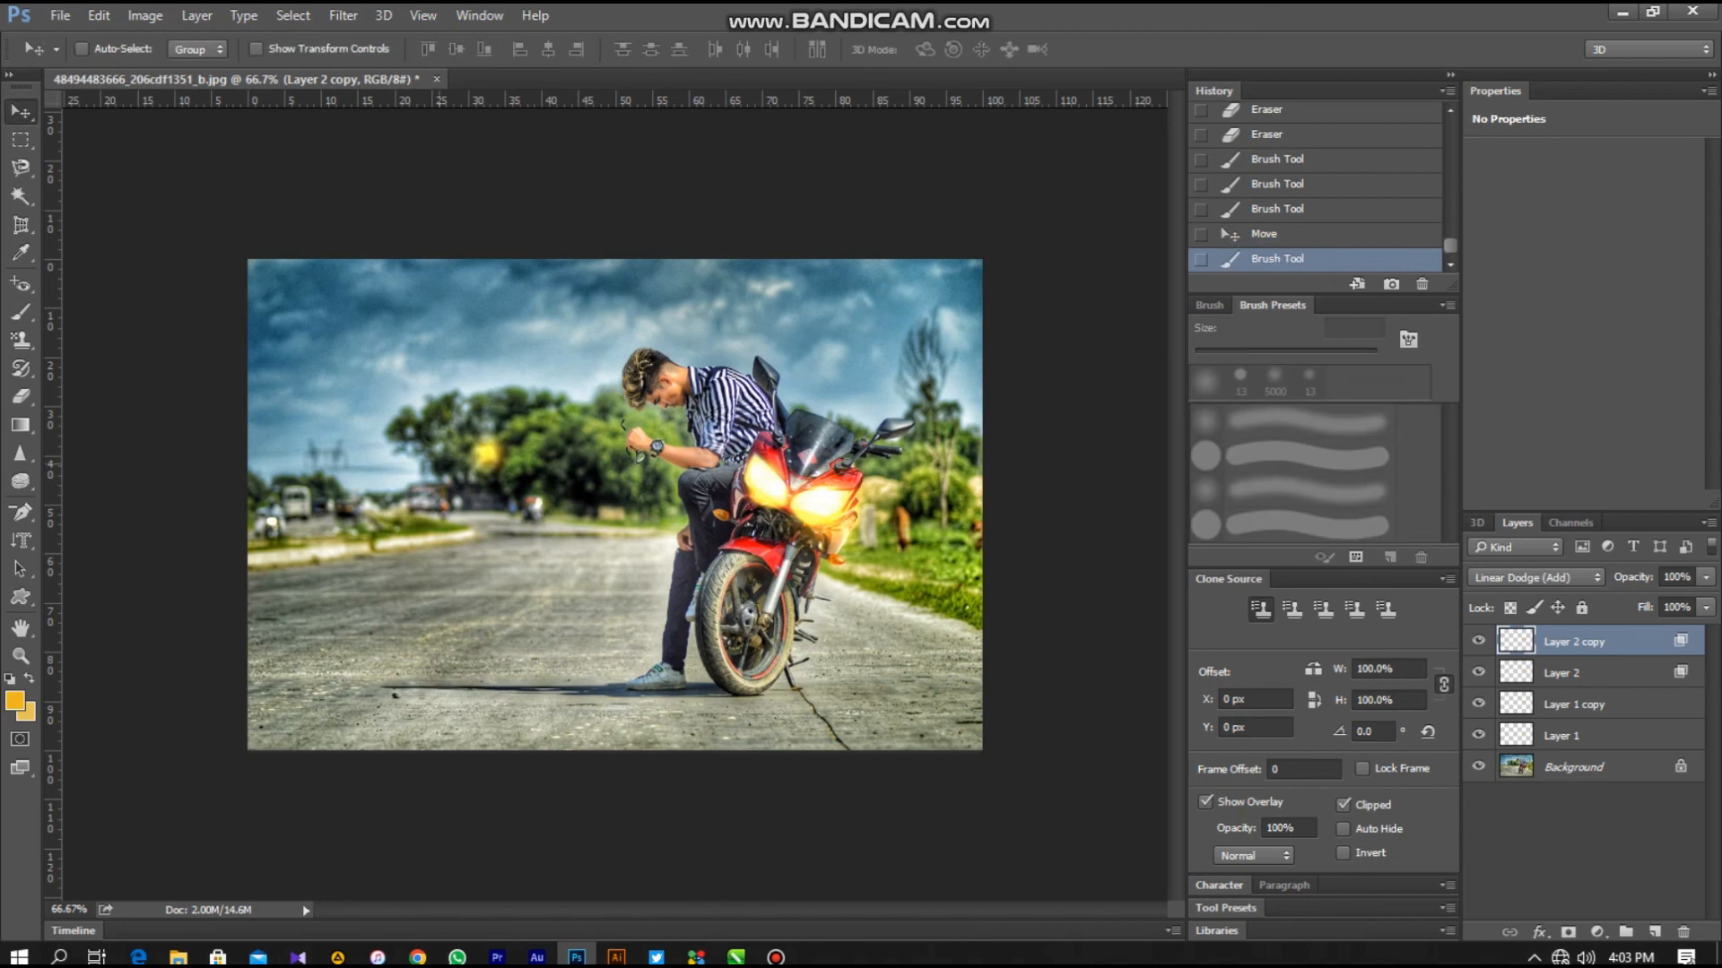
mouse_move(482, 453)
mouse_down()
mouse_move(727, 492)
mouse_move(532, 434)
mouse_move(485, 457)
mouse_up()
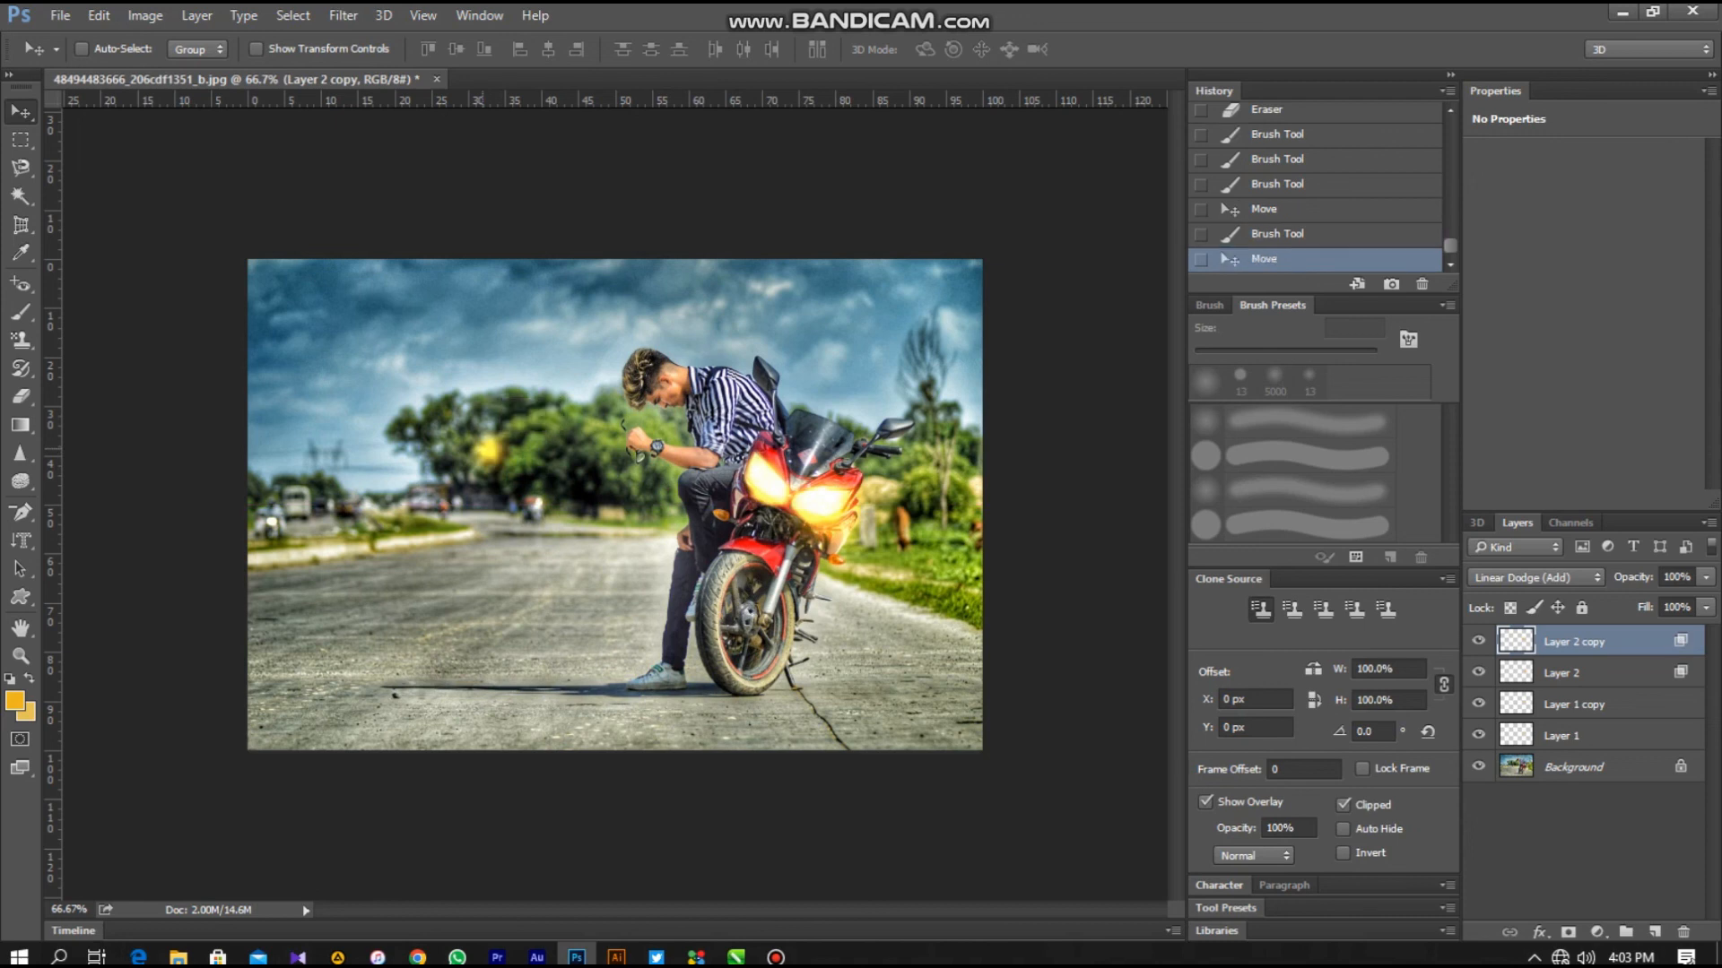
- Erase the orange dab over the trees on Layer 2 copy with the Eraser tool at 800 px
click(20, 396)
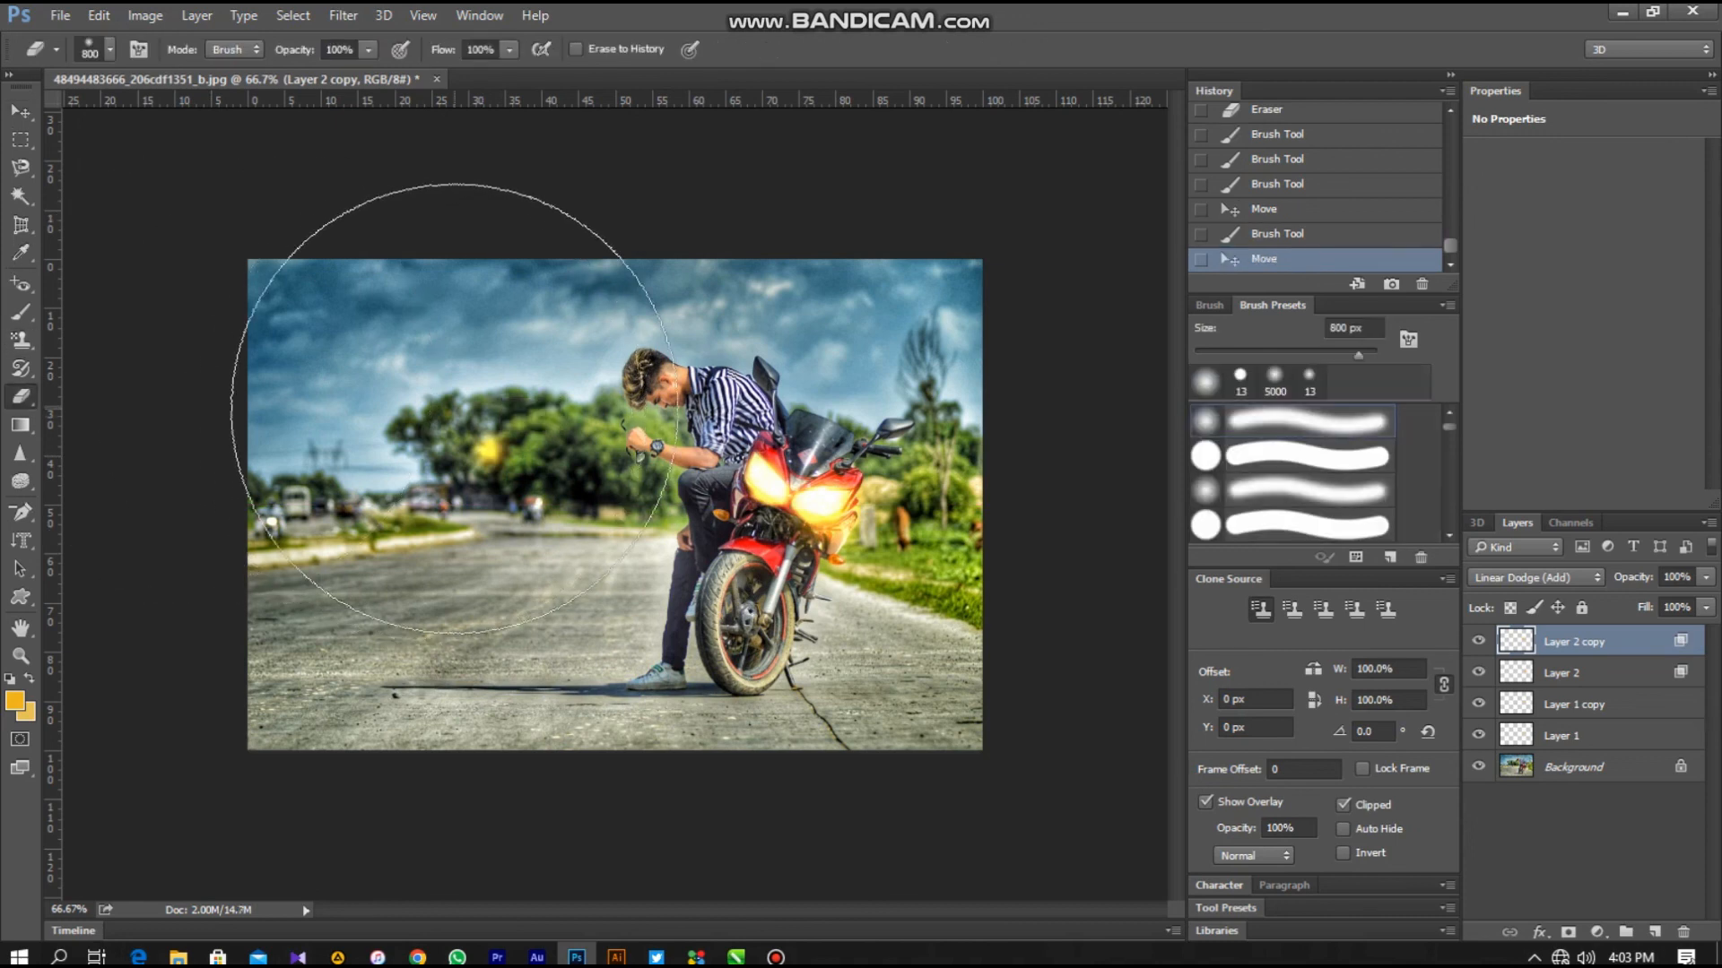
click(429, 434)
key(v)
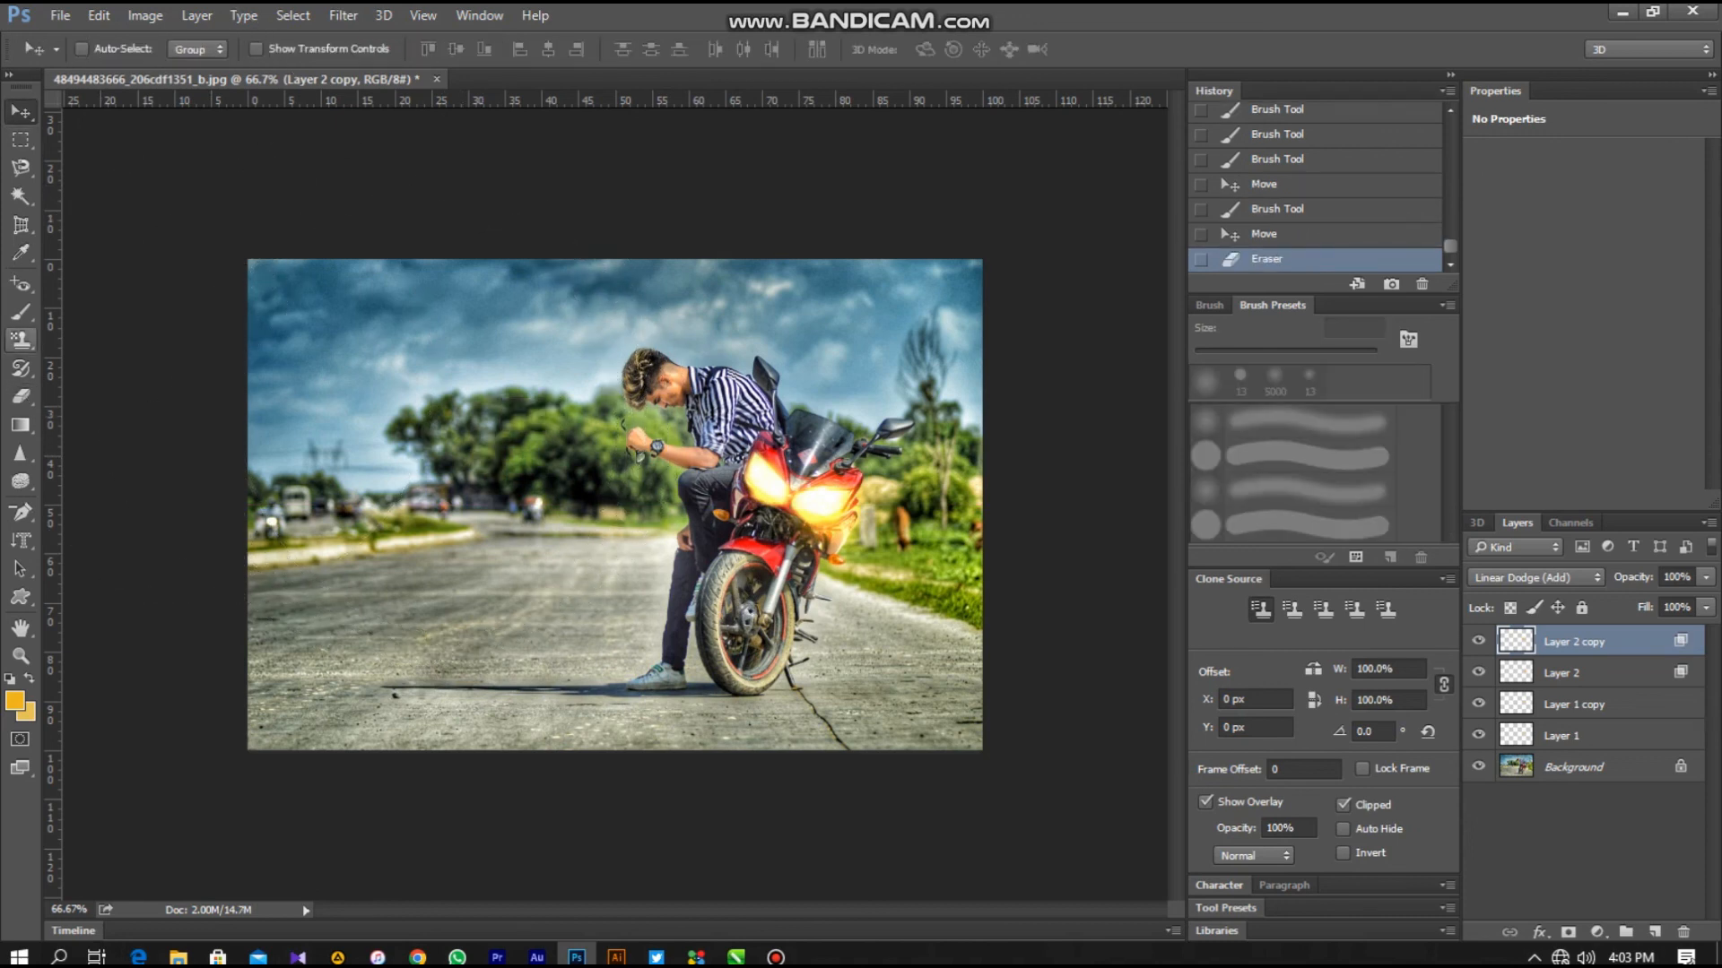
- Paint orange dabs directly over both headlights on Layer 2 copy with the Brush tool at 60 px
key(b)
click(757, 485)
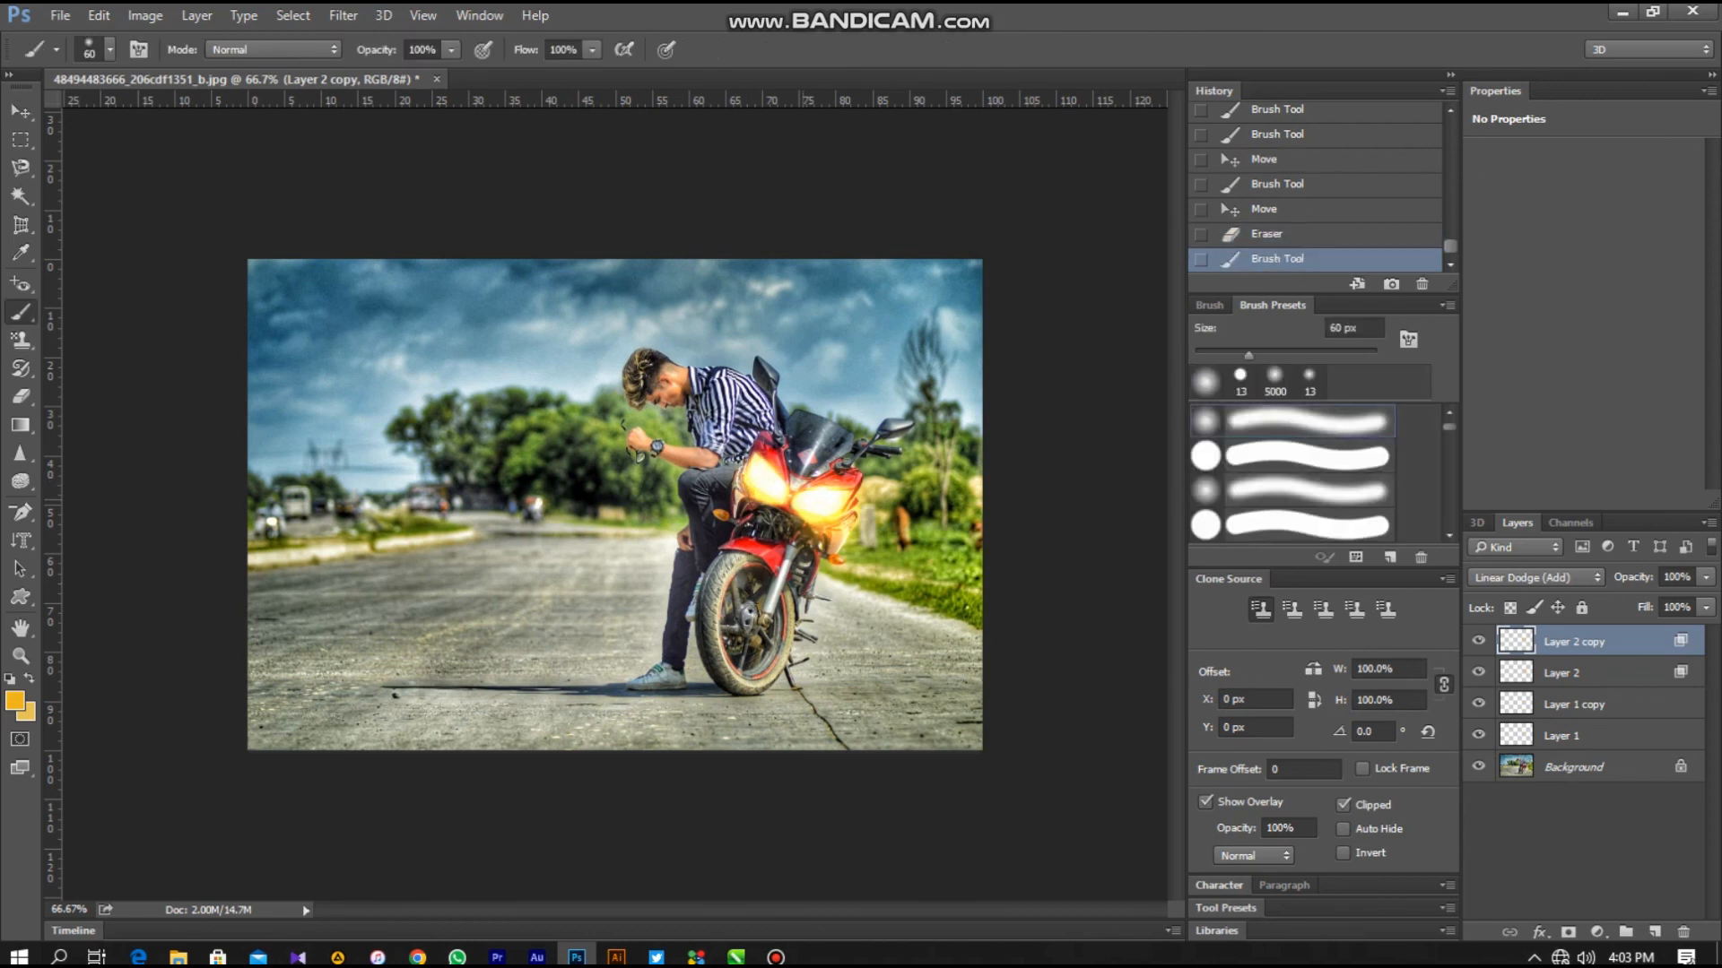
click(802, 519)
click(749, 488)
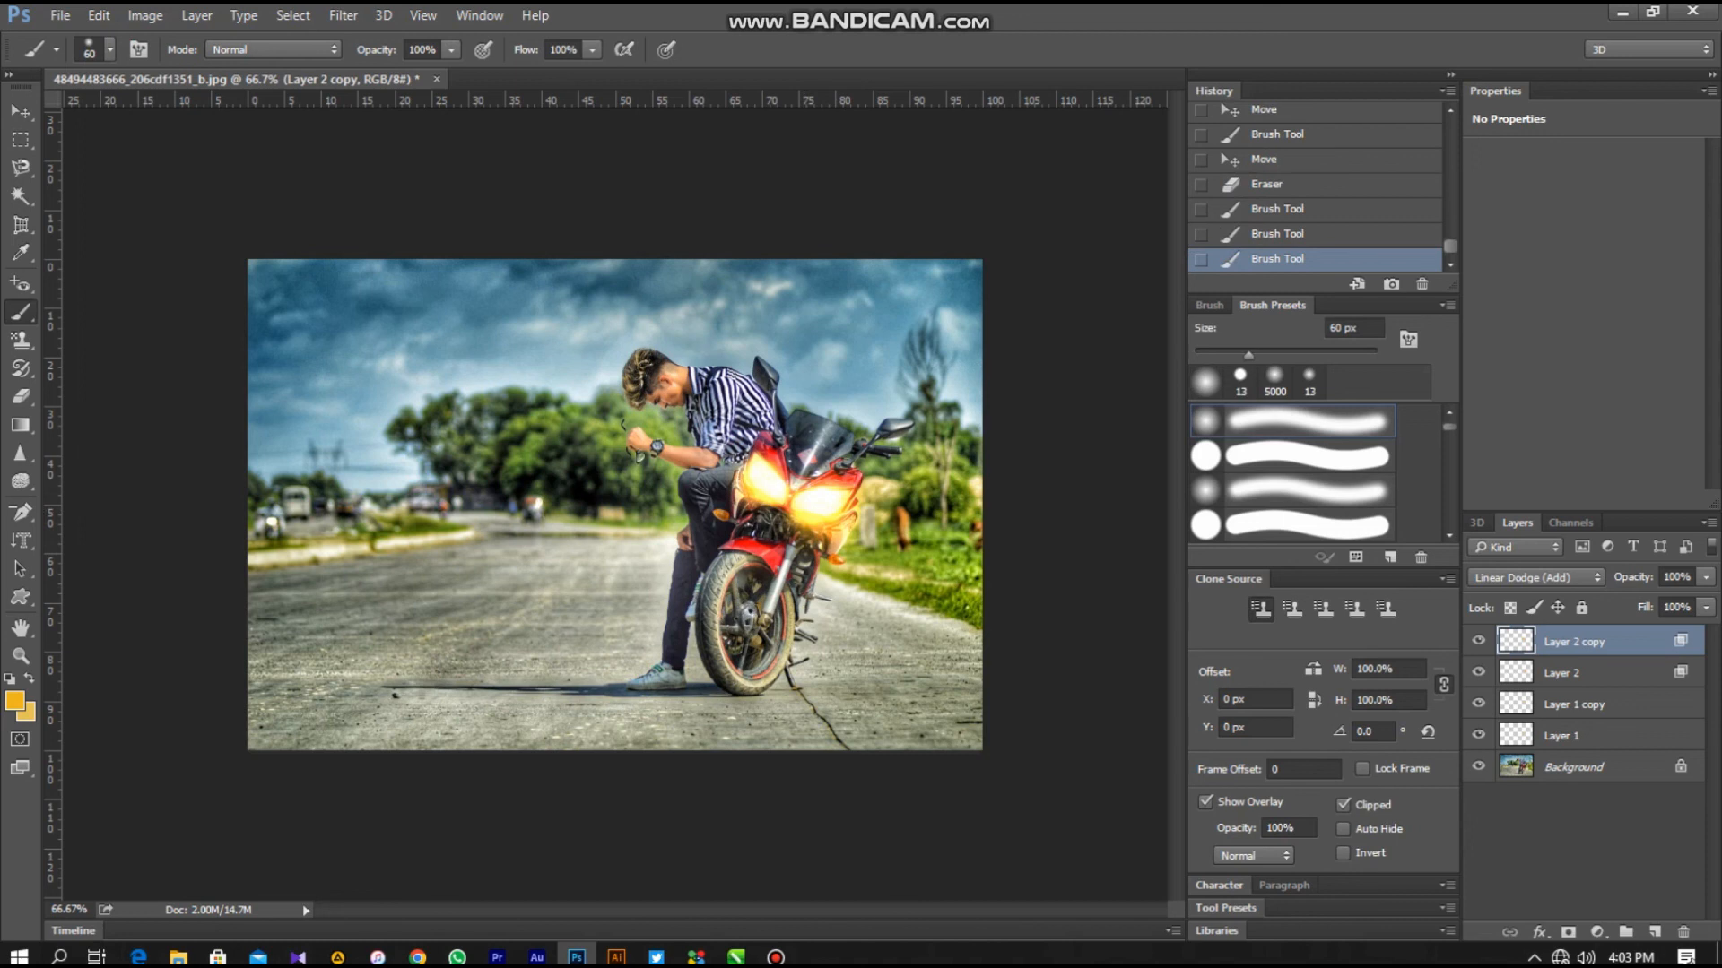
key(v)
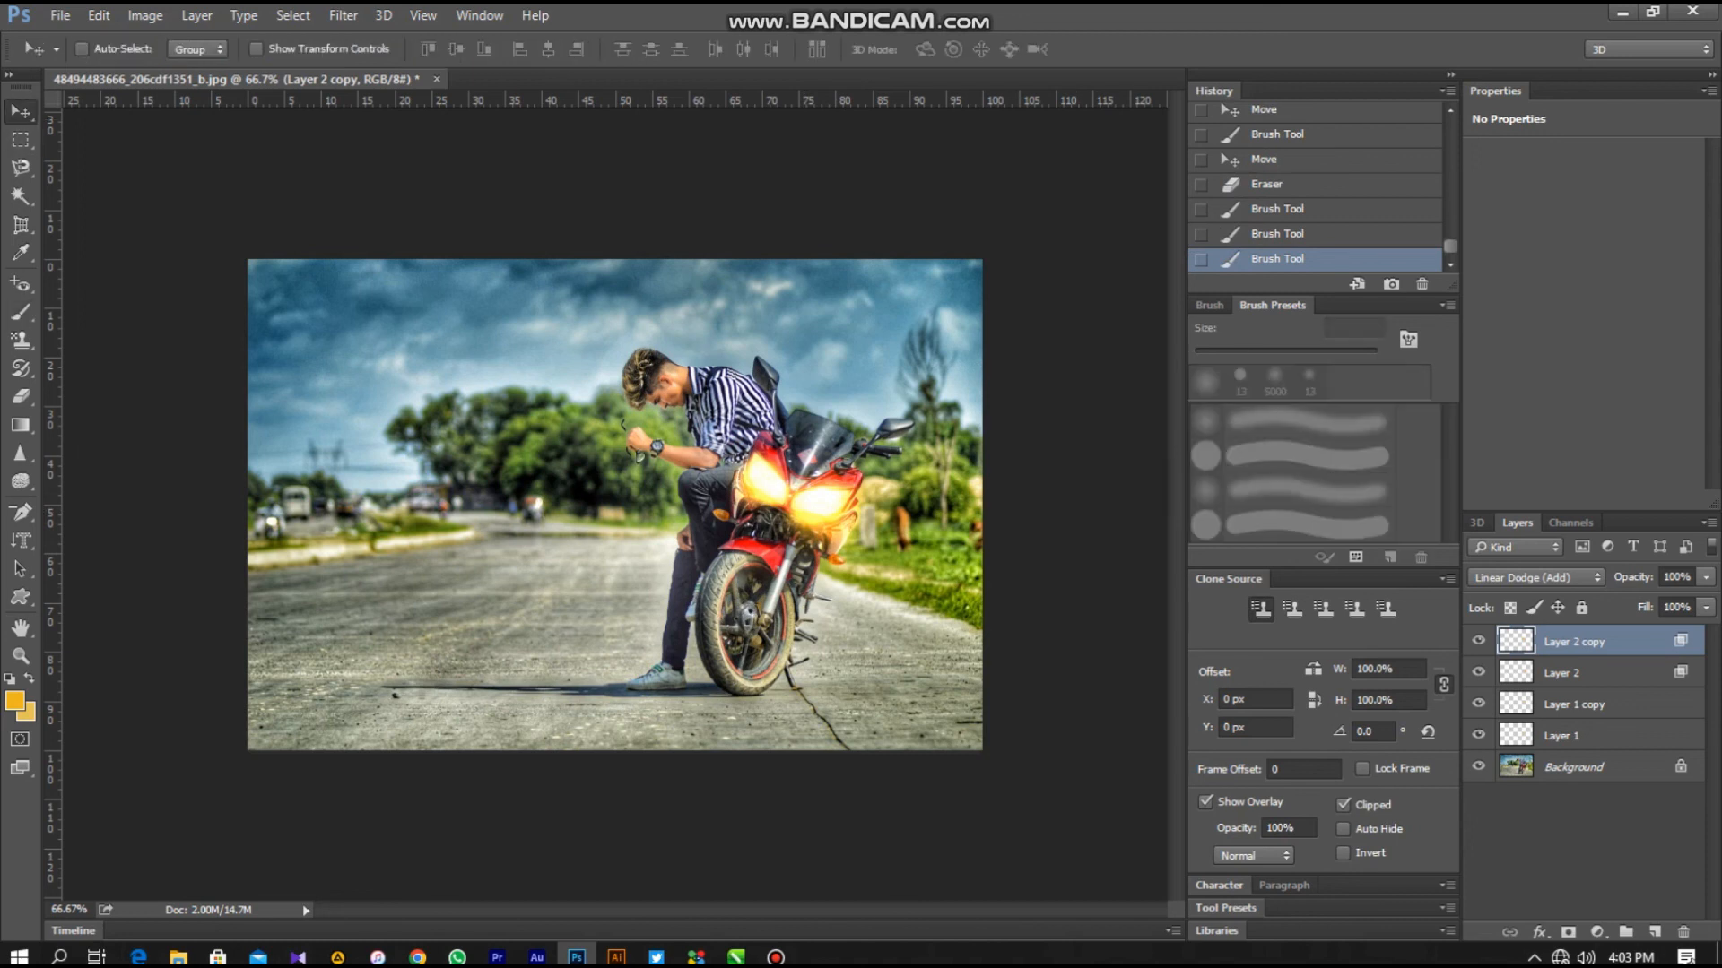